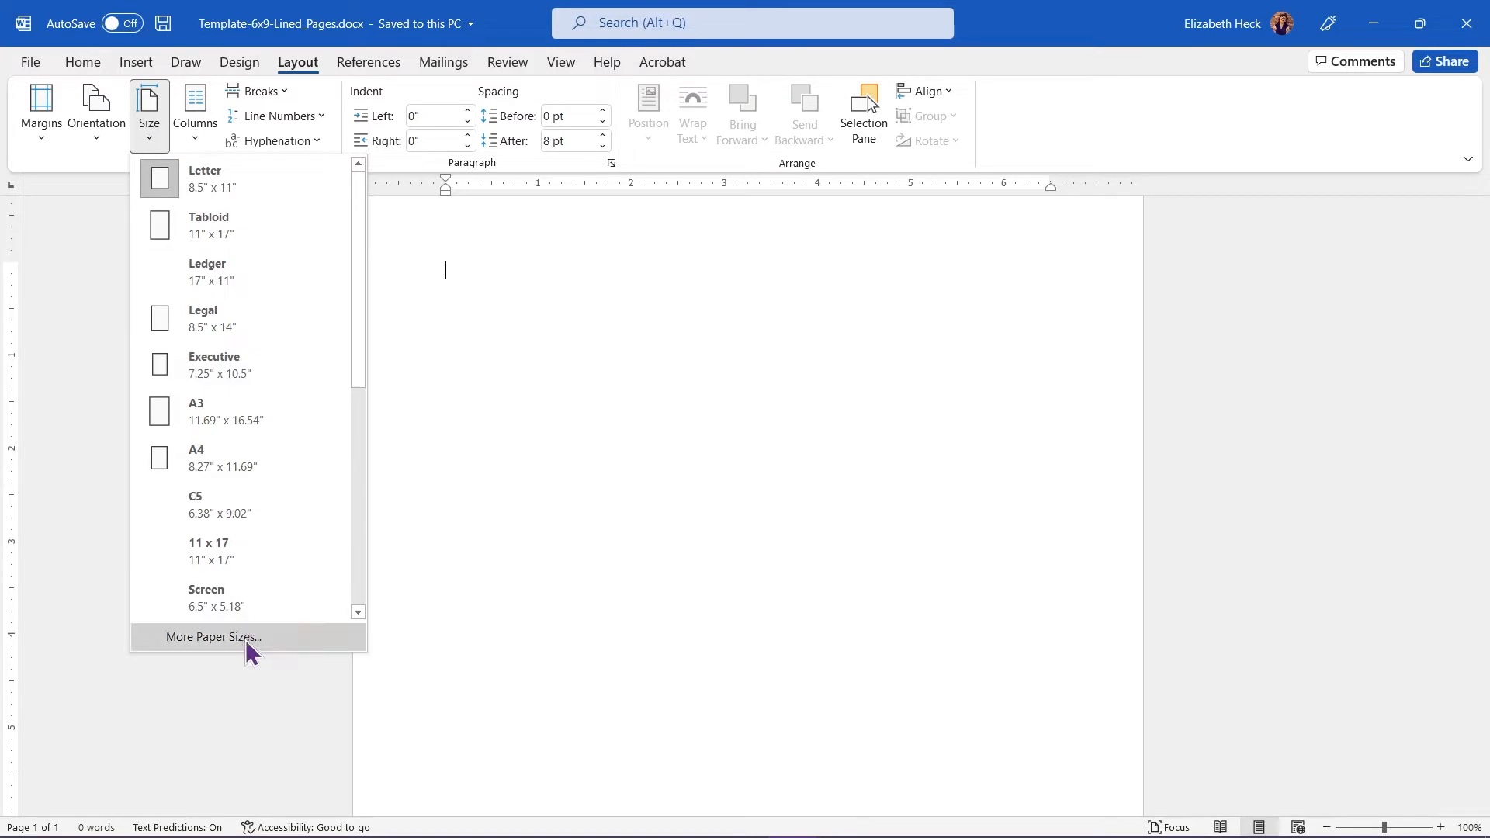
Set a custom paper size of 6.125 inches wide by 9.25 inches high for the document.
left_click(249, 638)
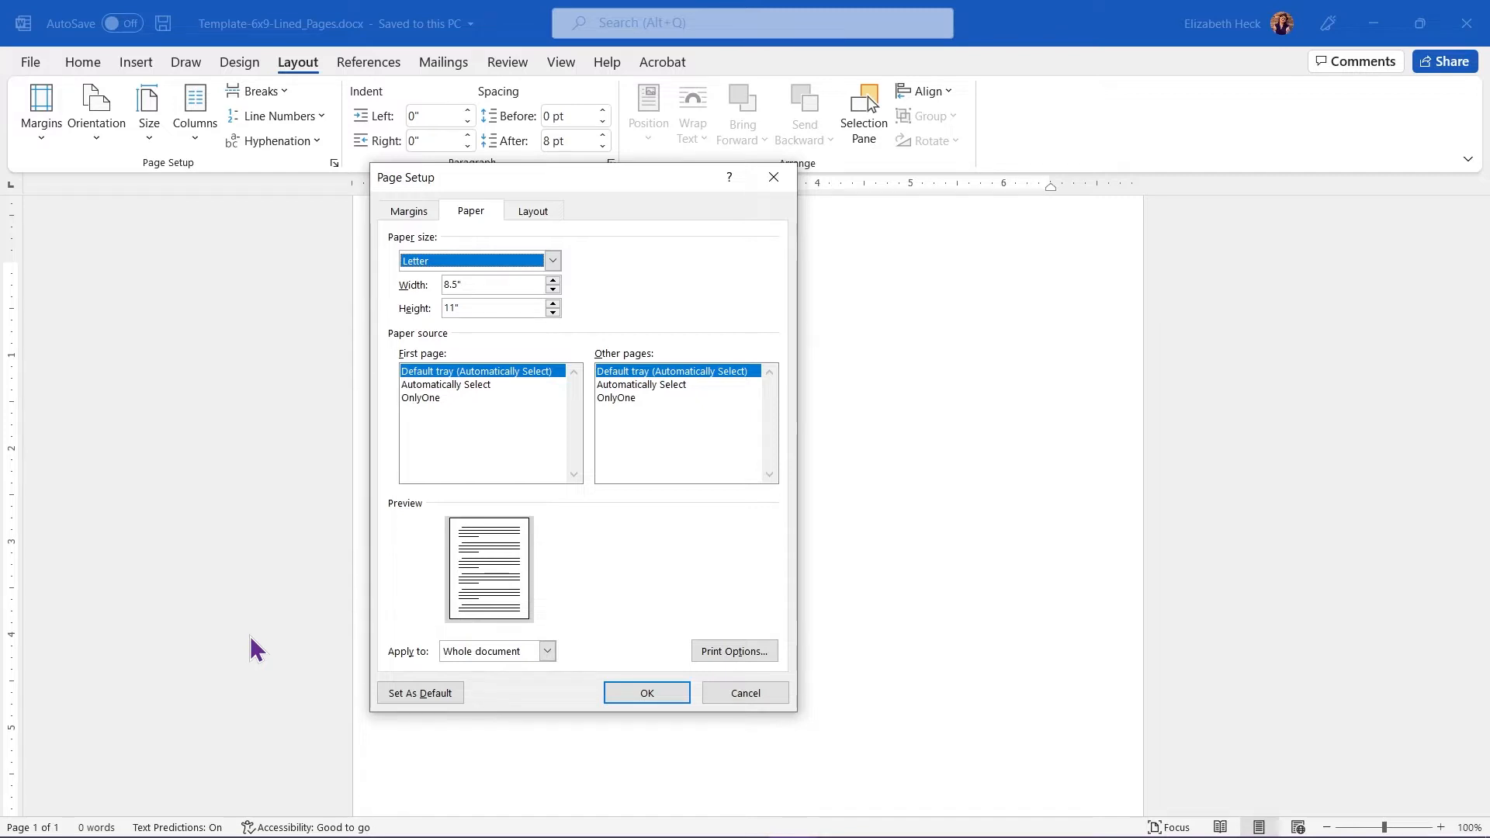
left_click_drag(465, 285, 434, 286)
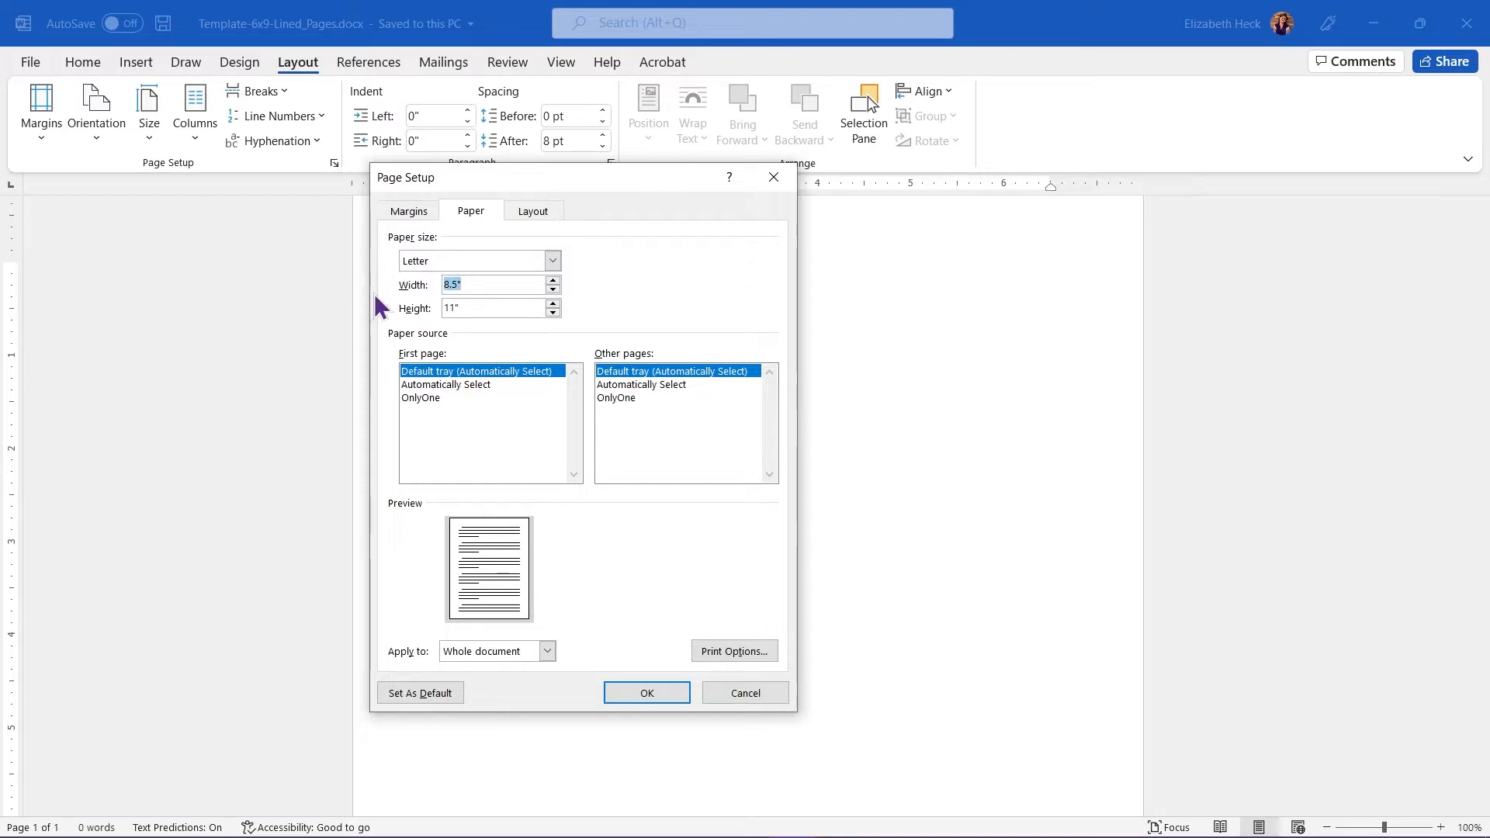
type("6.125")
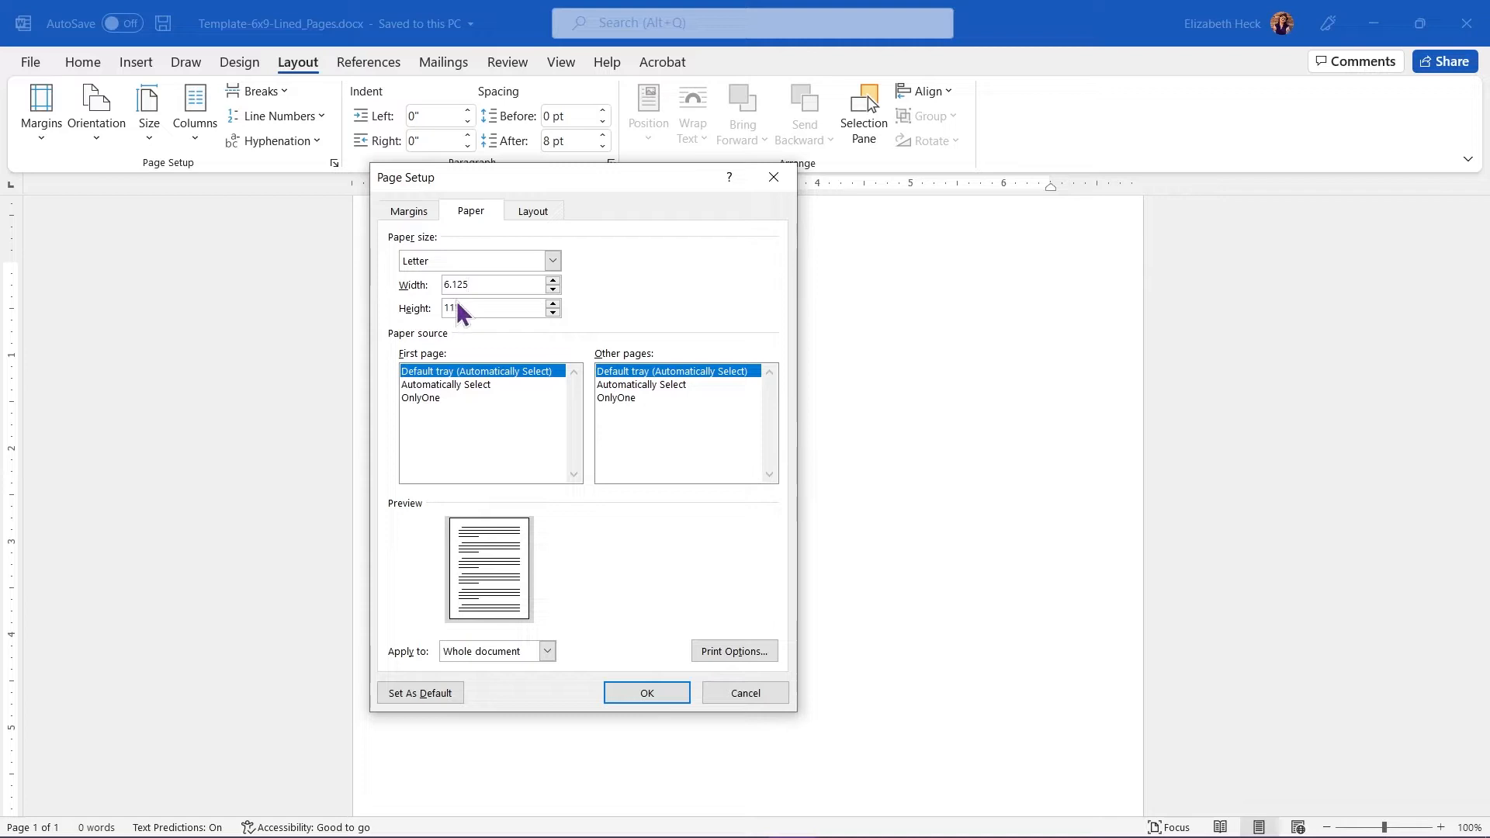
key("Tab")
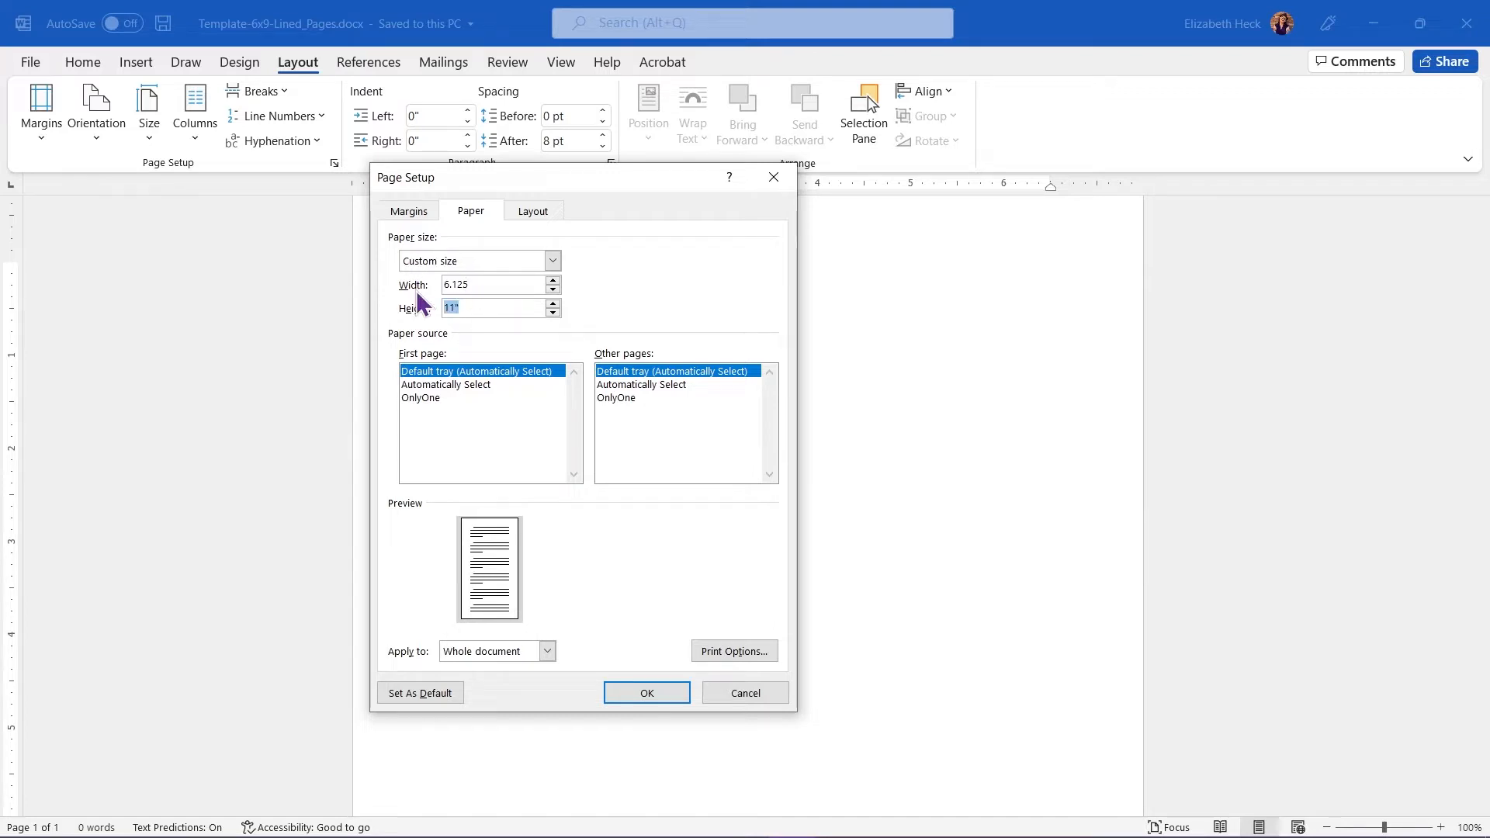
type("9.25")
Set the top, bottom, left and right page margins to 0.
left_click(406, 213)
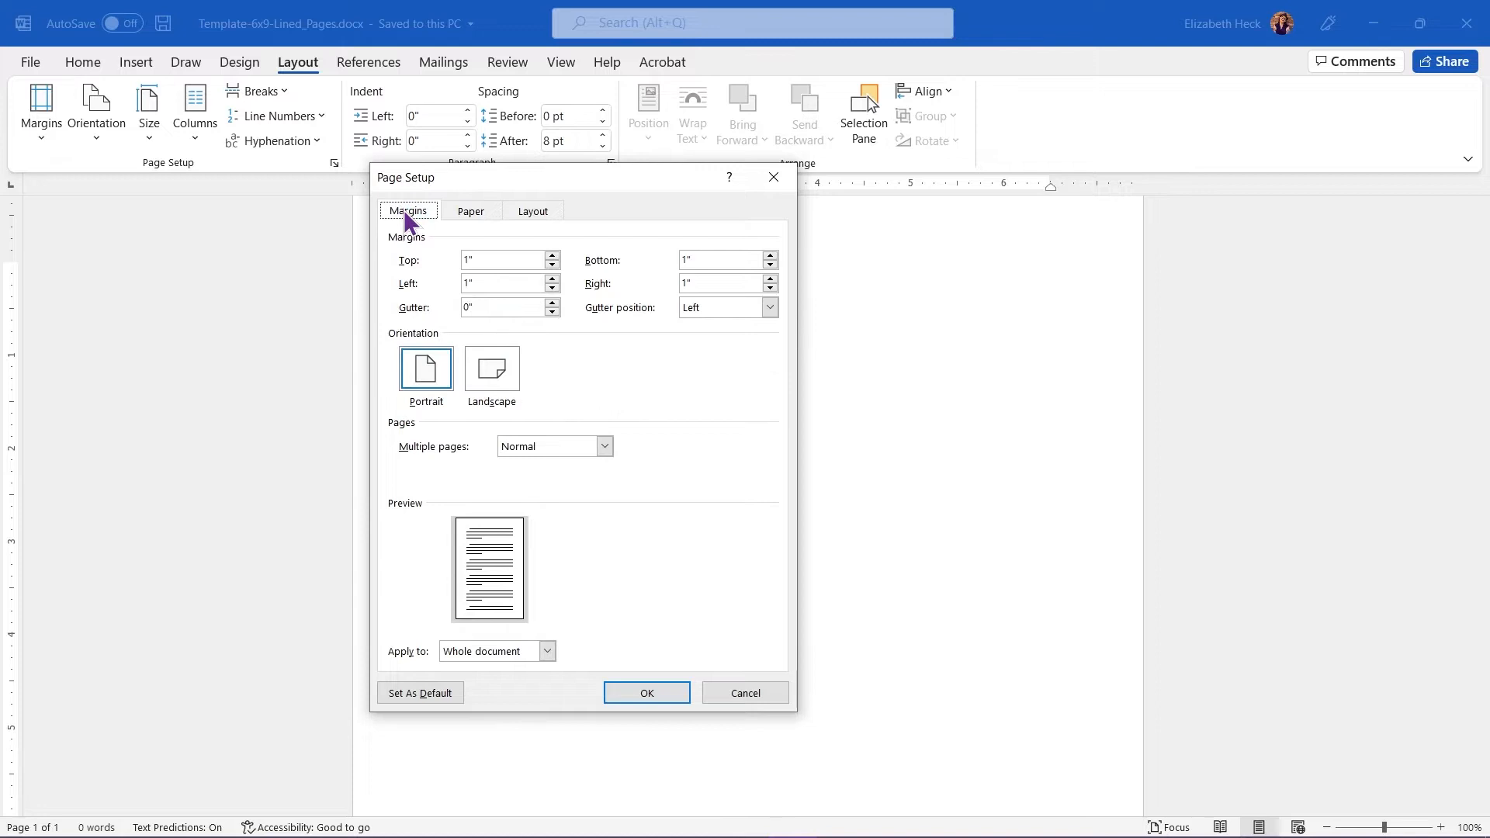
left_click_drag(486, 265, 417, 250)
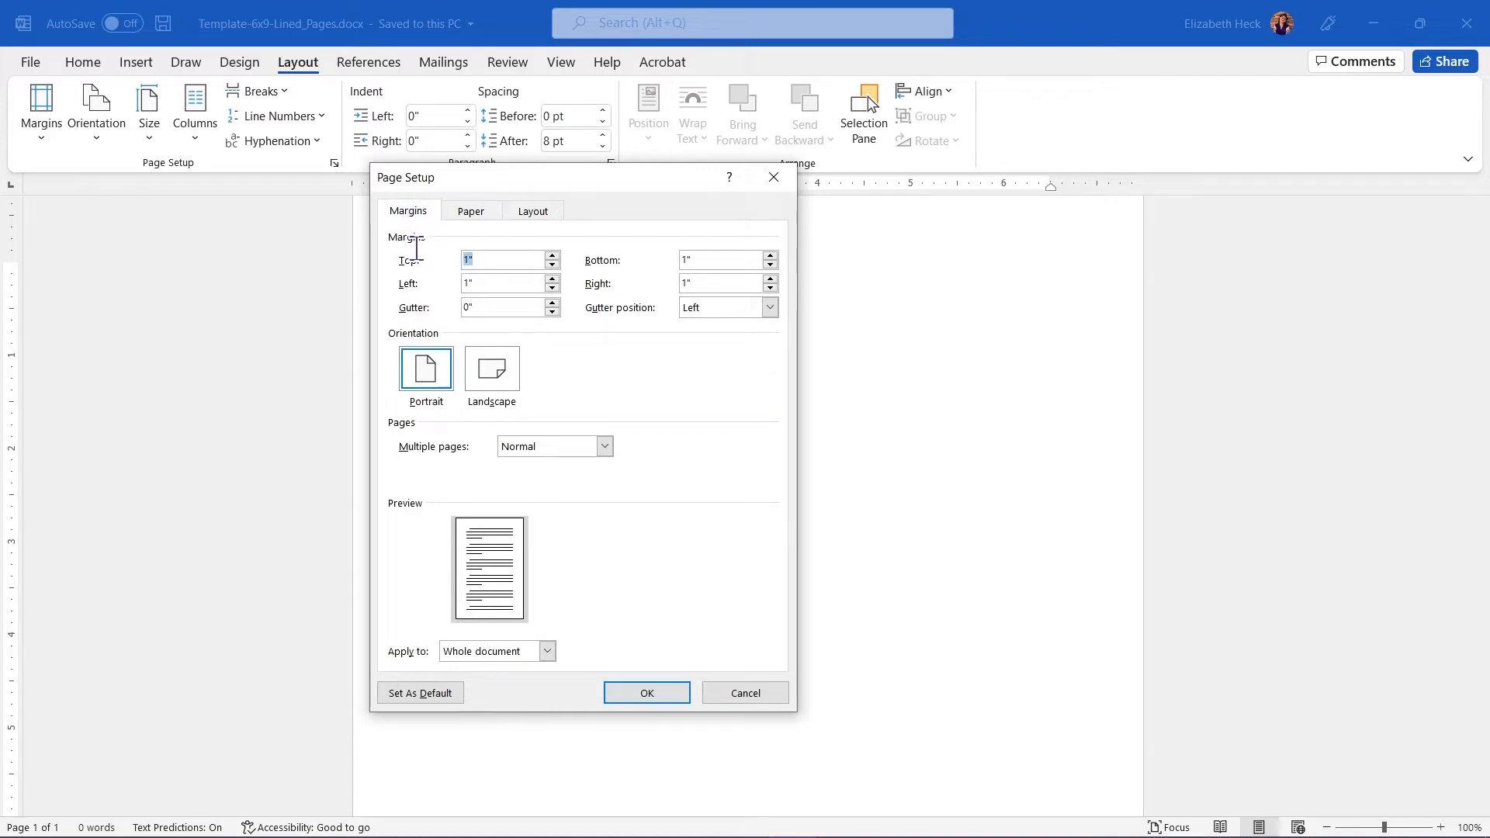
type("0")
key("Tab")
key("Tab")
key("shift+Tab")
type("0")
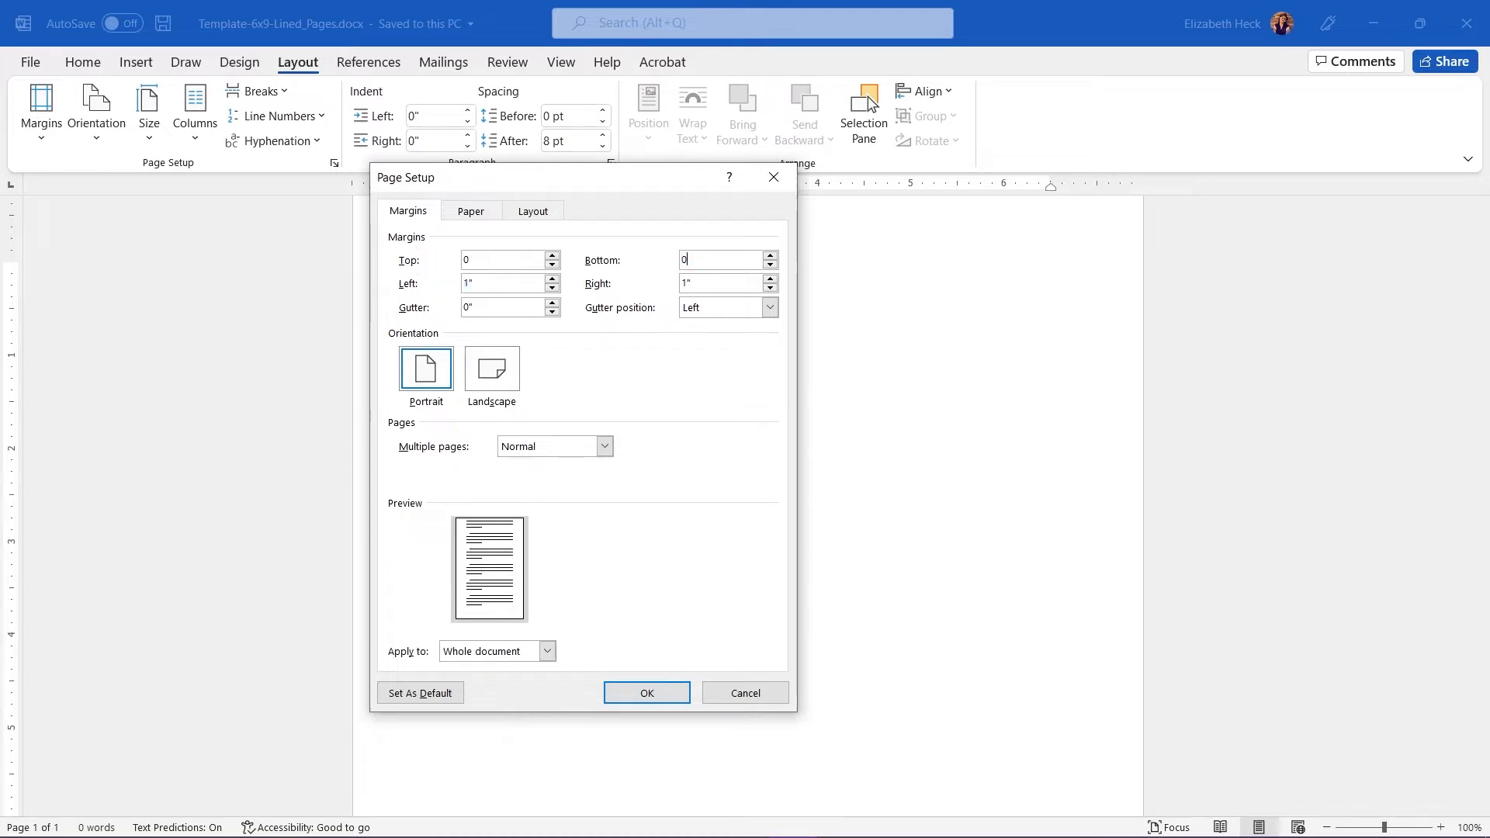
type("0")
key("Tab")
type("0")
Set multiple pages to Mirror margins and apply the page setup to the whole document.
left_click(566, 446)
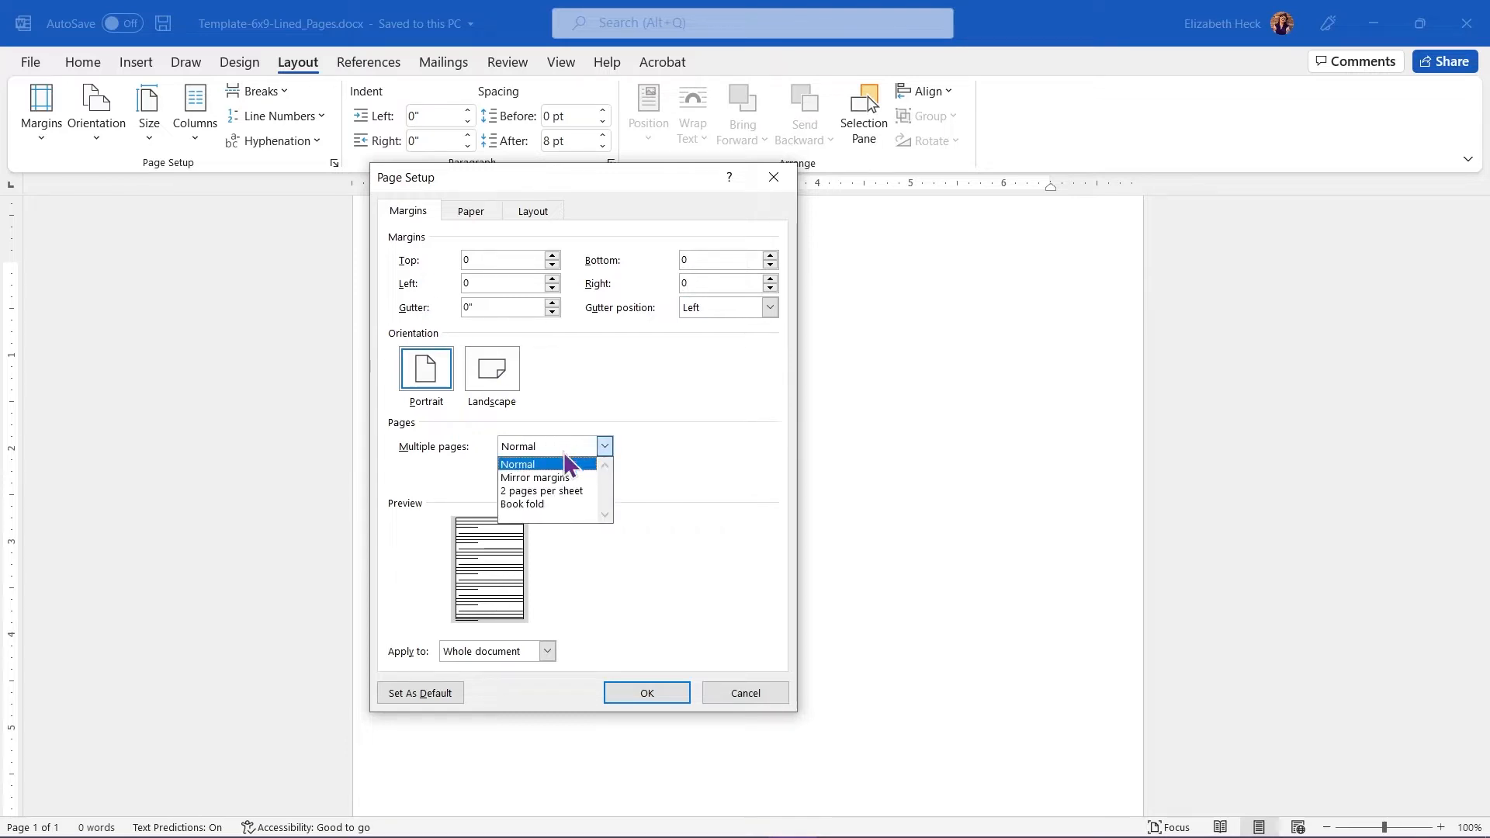
left_click(558, 478)
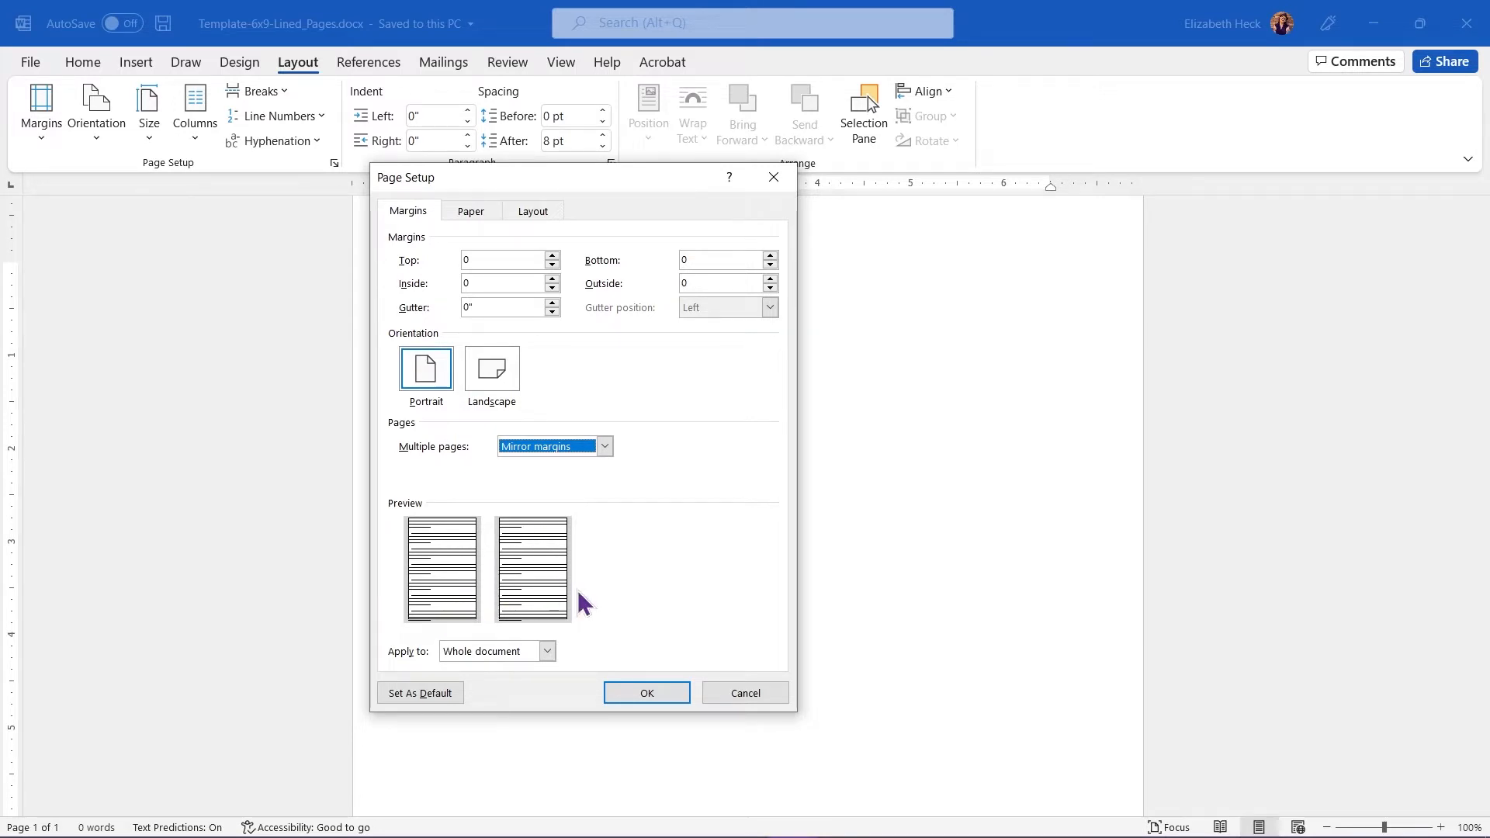
left_click(650, 684)
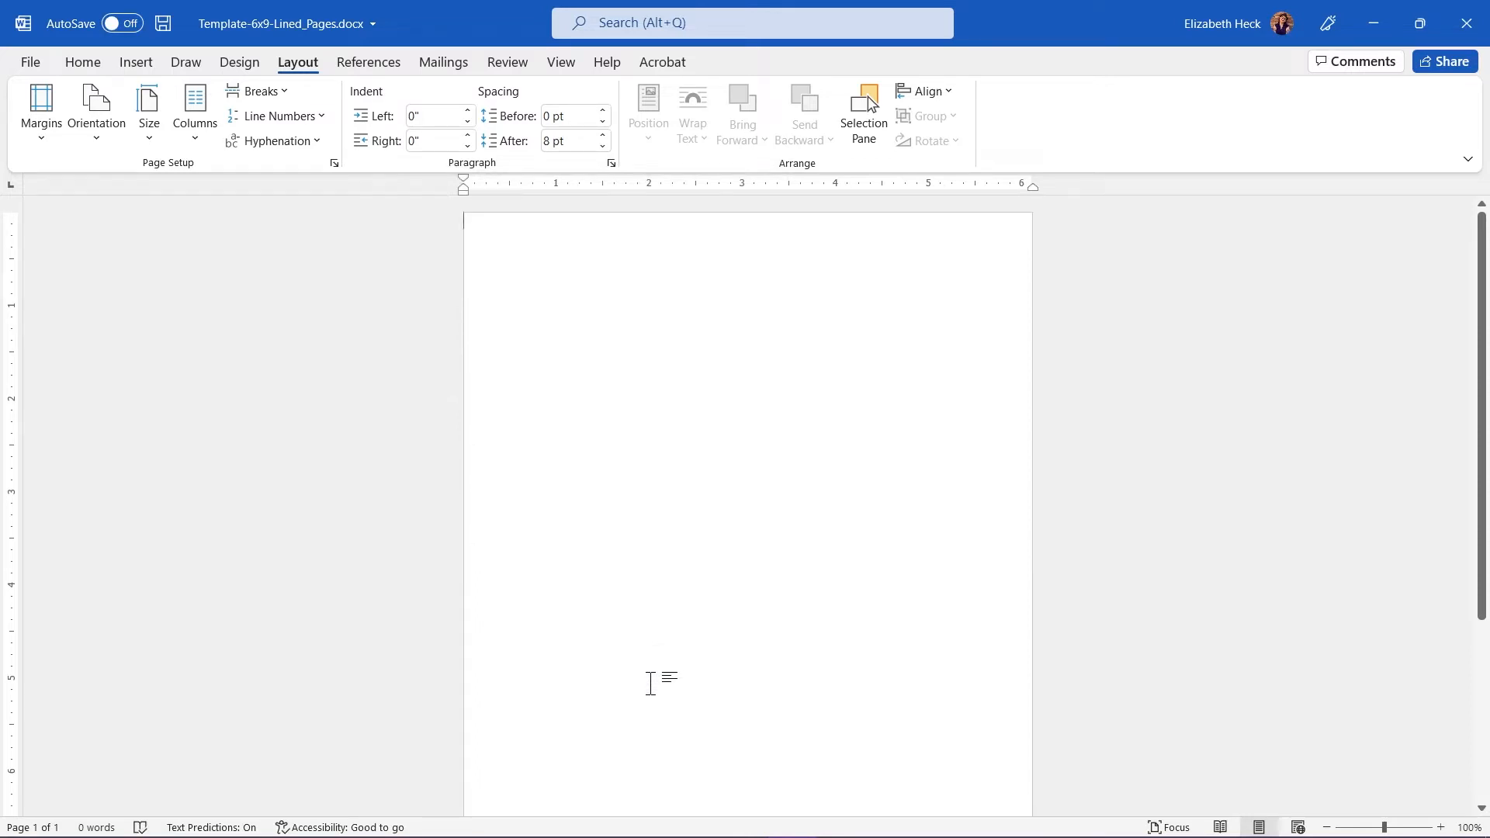
Fit one whole page in the view and insert a table with 1 column and 29 rows.
left_click(565, 65)
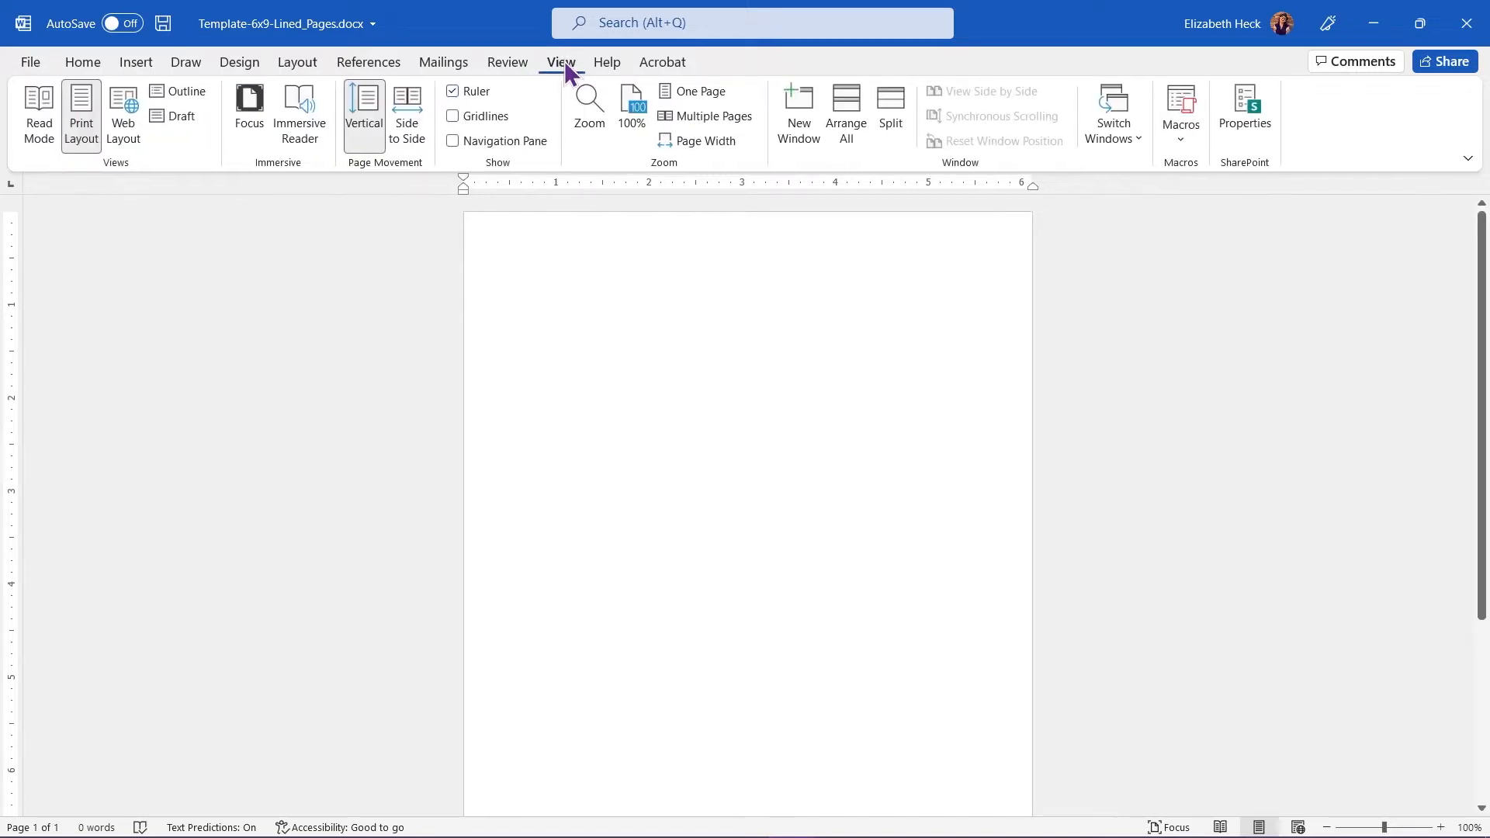
left_click(703, 96)
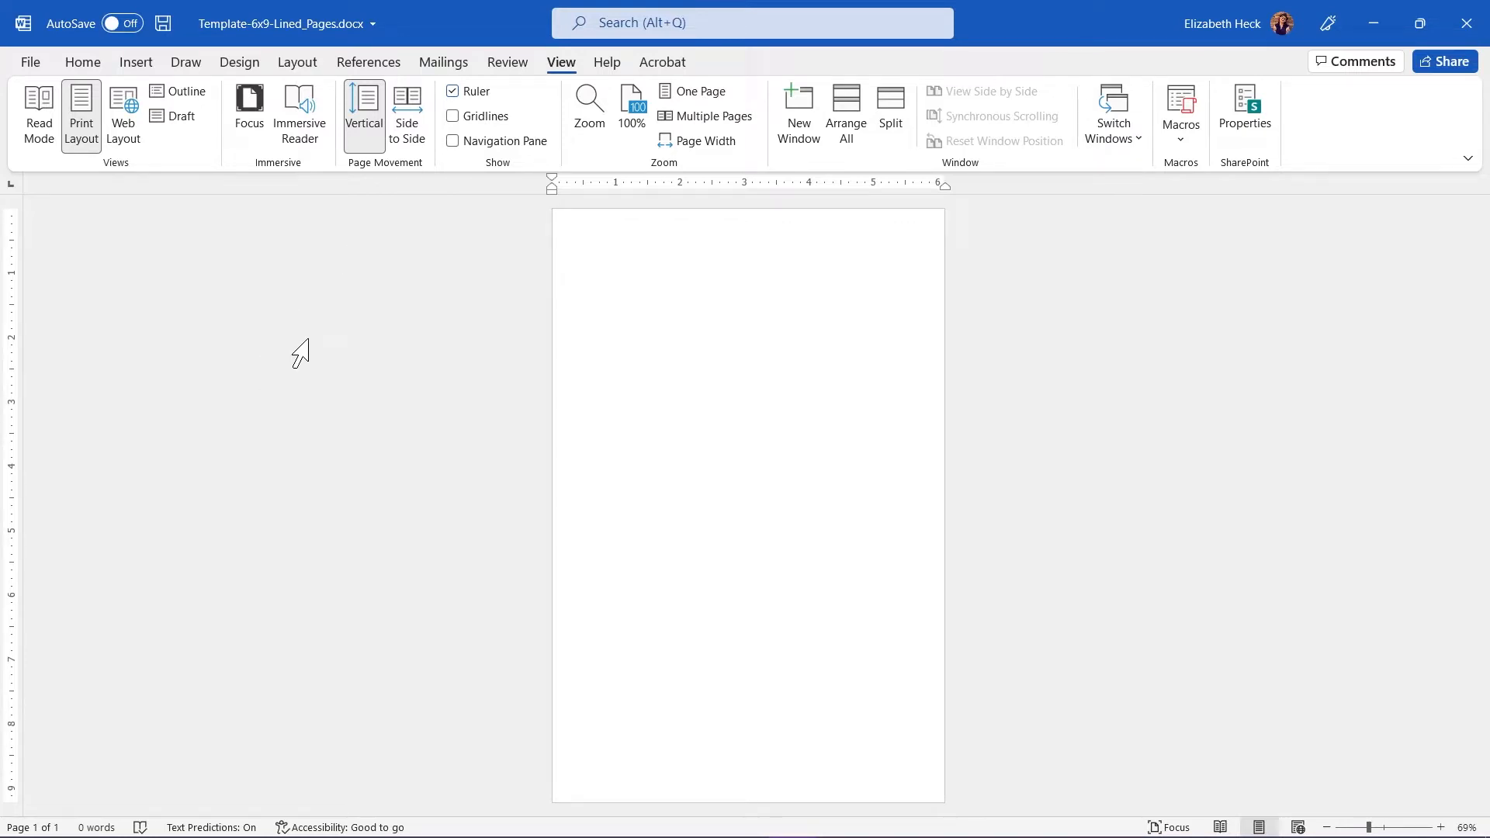
left_click(136, 61)
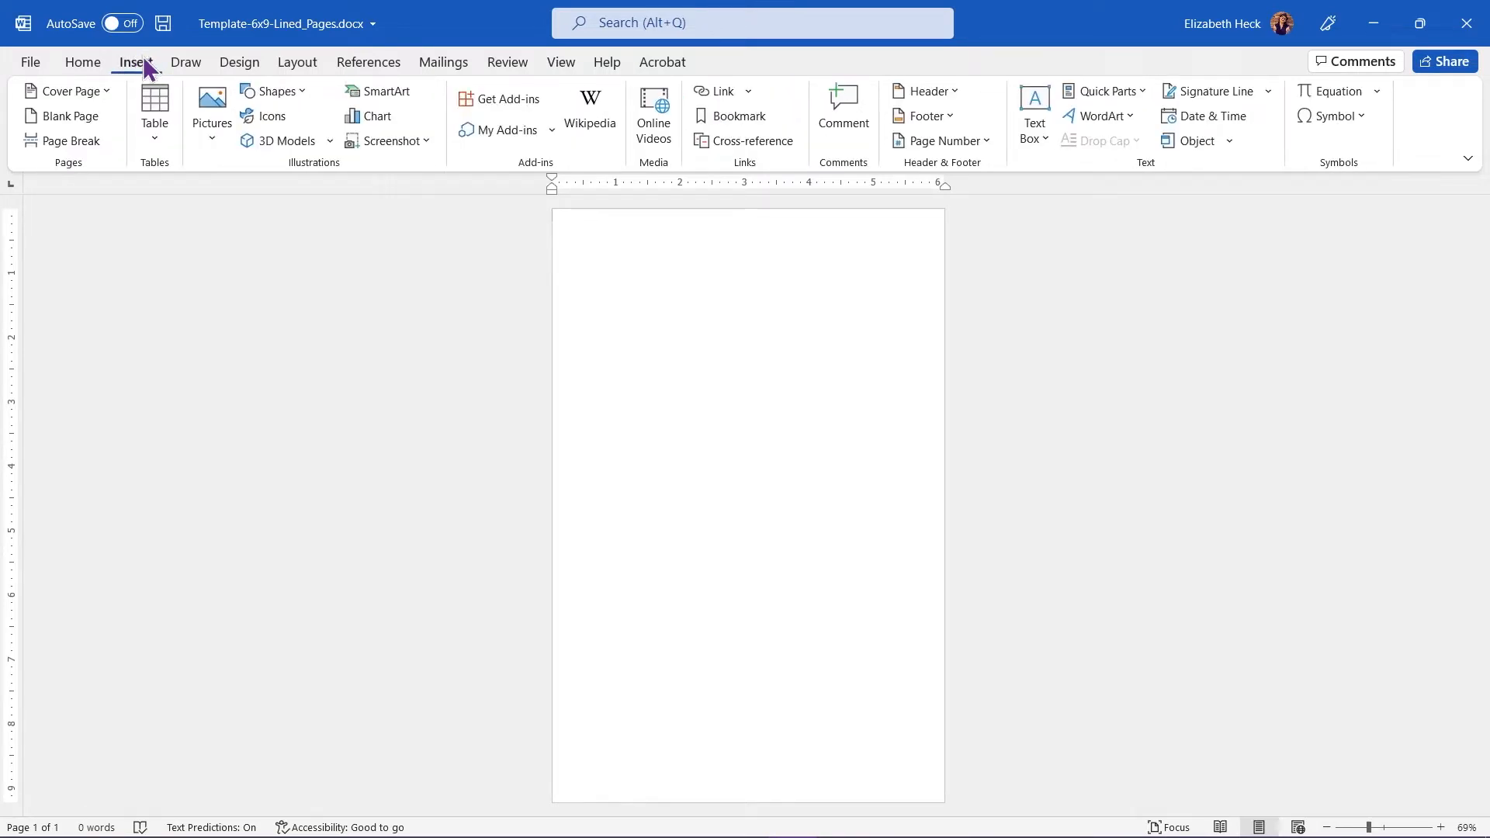
left_click(158, 129)
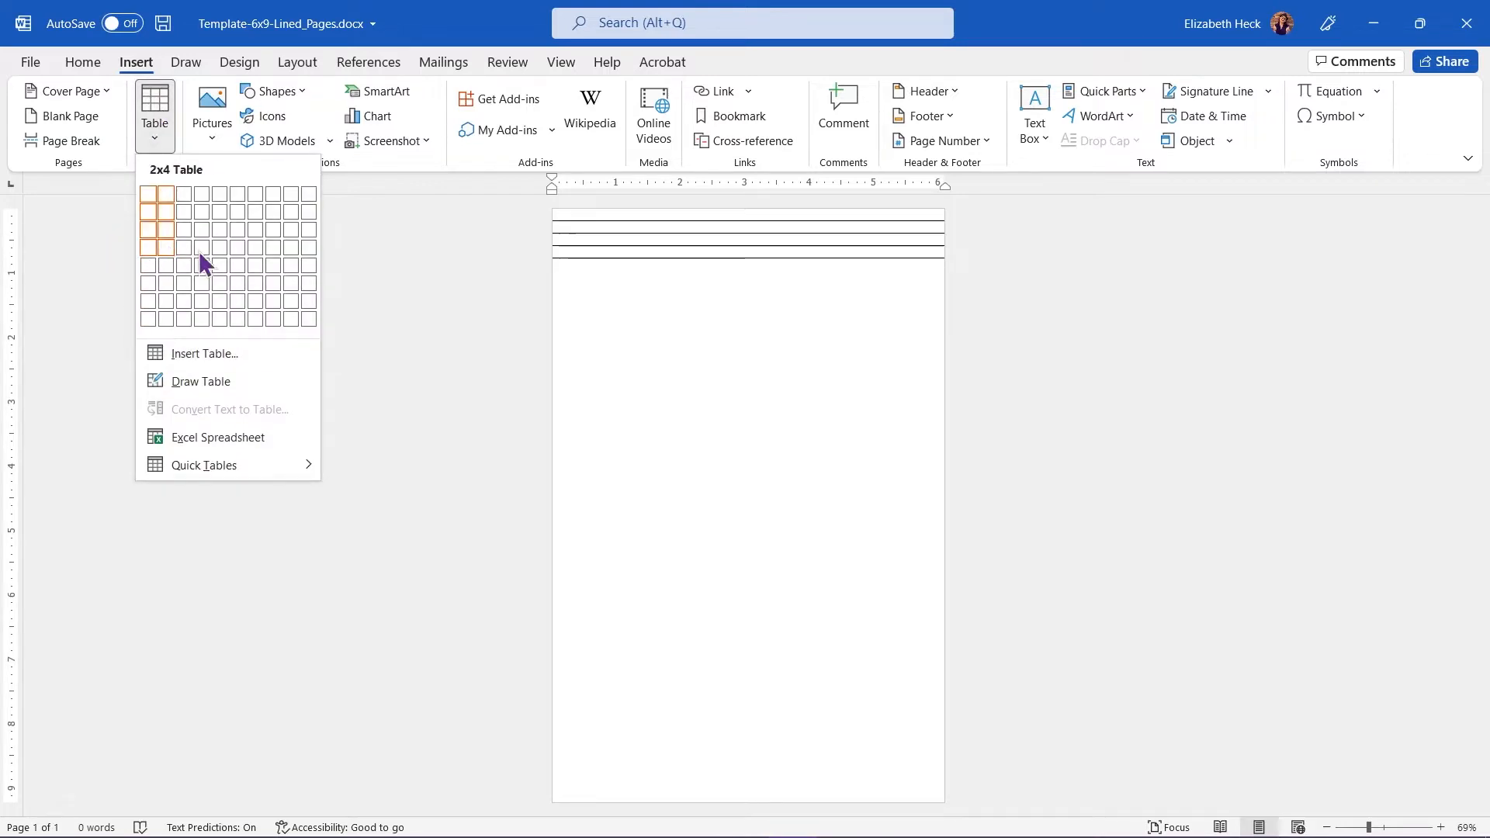
left_click(185, 354)
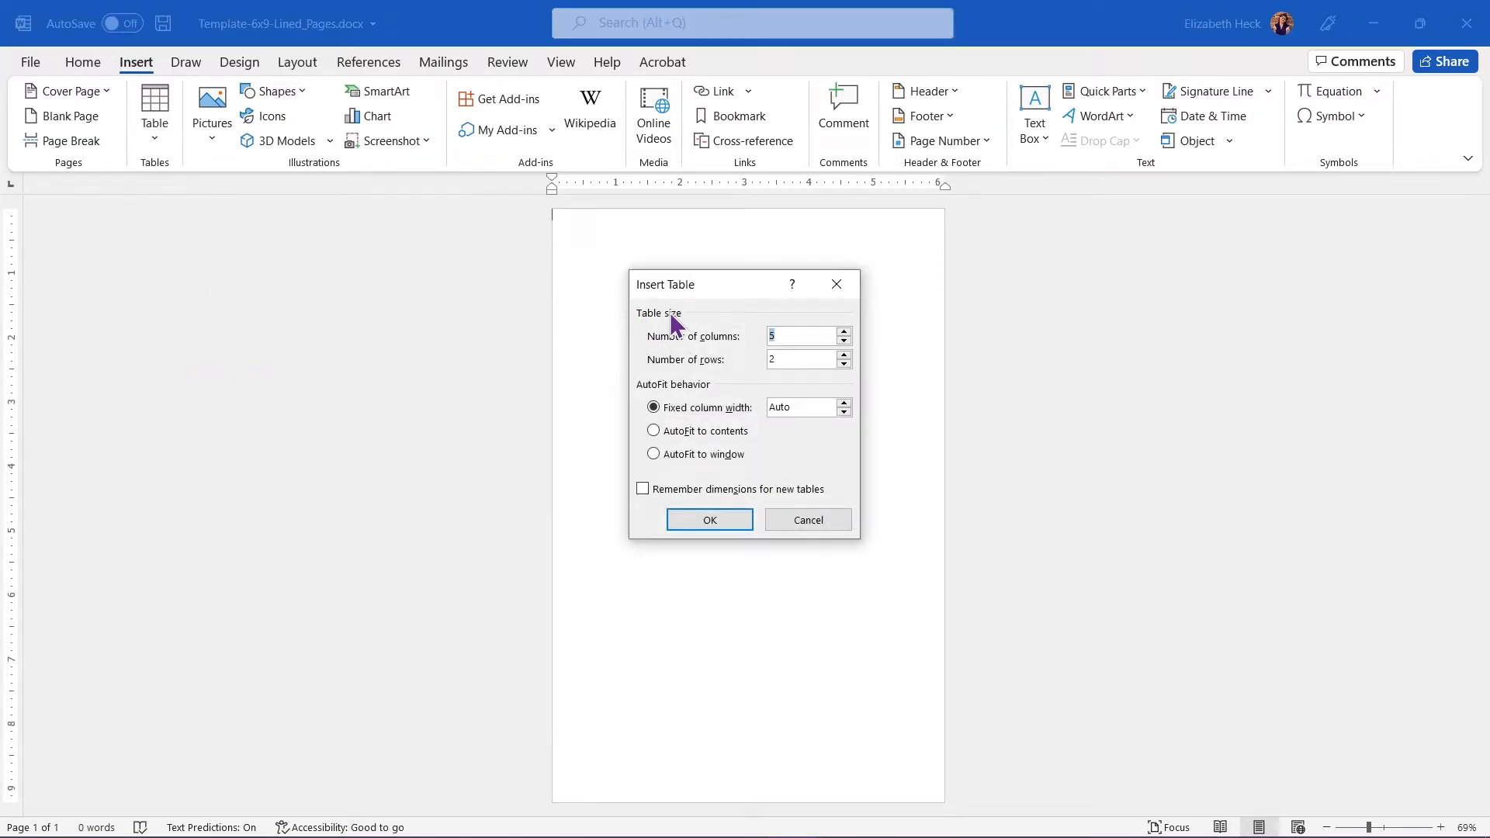
type("1")
type("9")
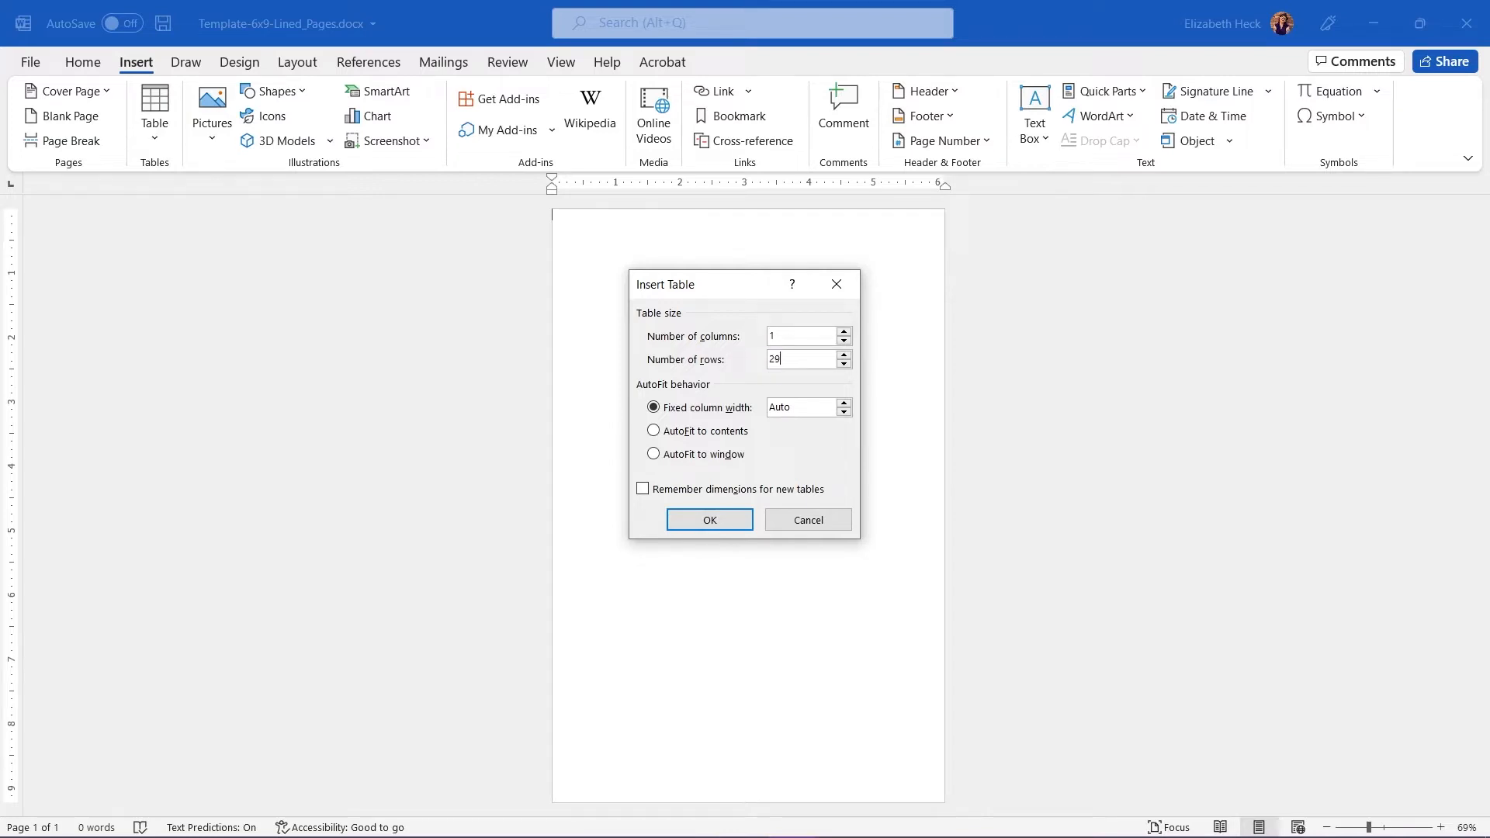
left_click(709, 520)
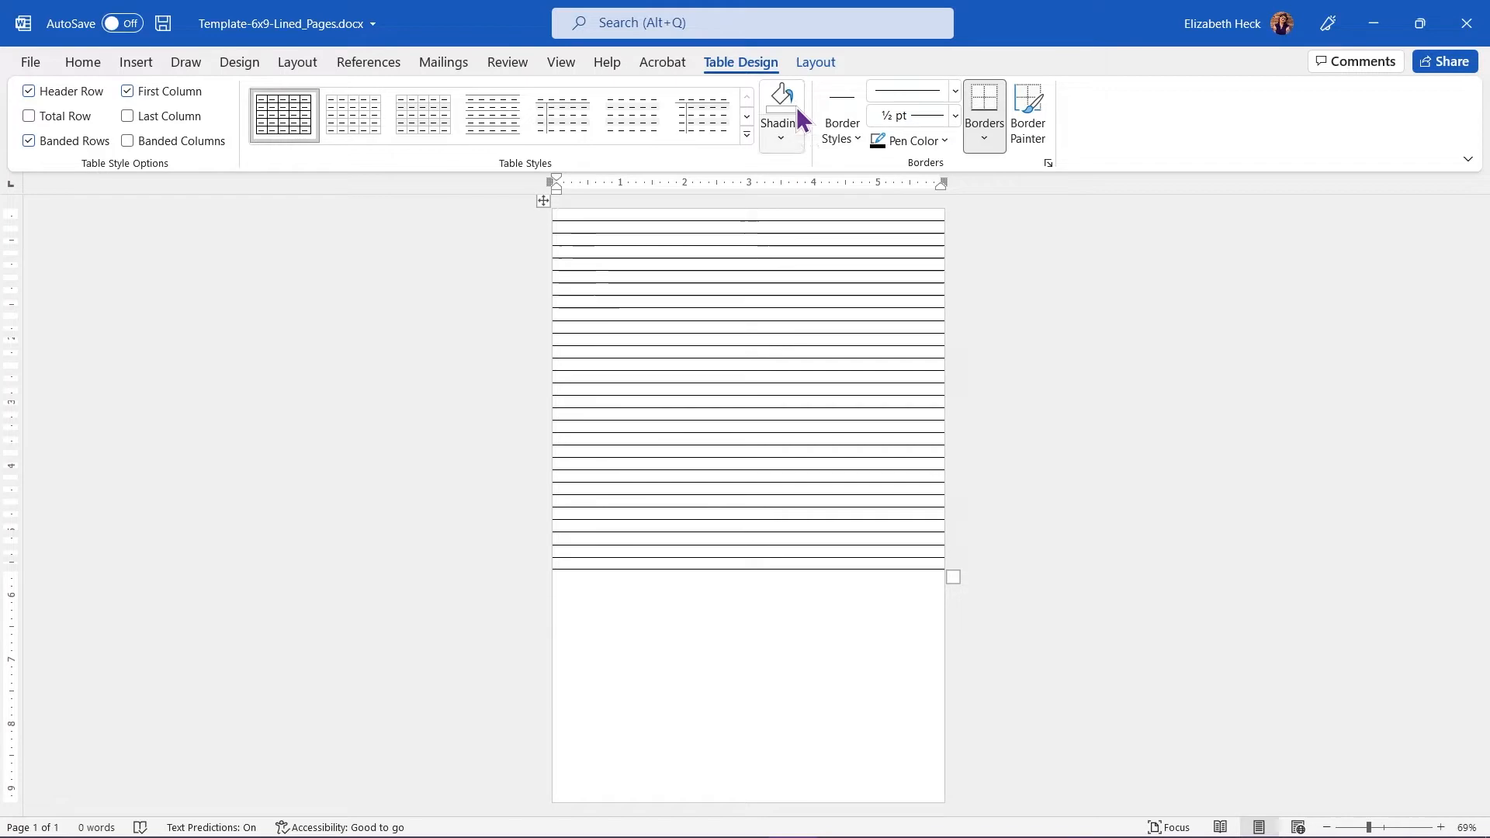
Set the row height of the entire table to 0.28 inches.
left_click(813, 62)
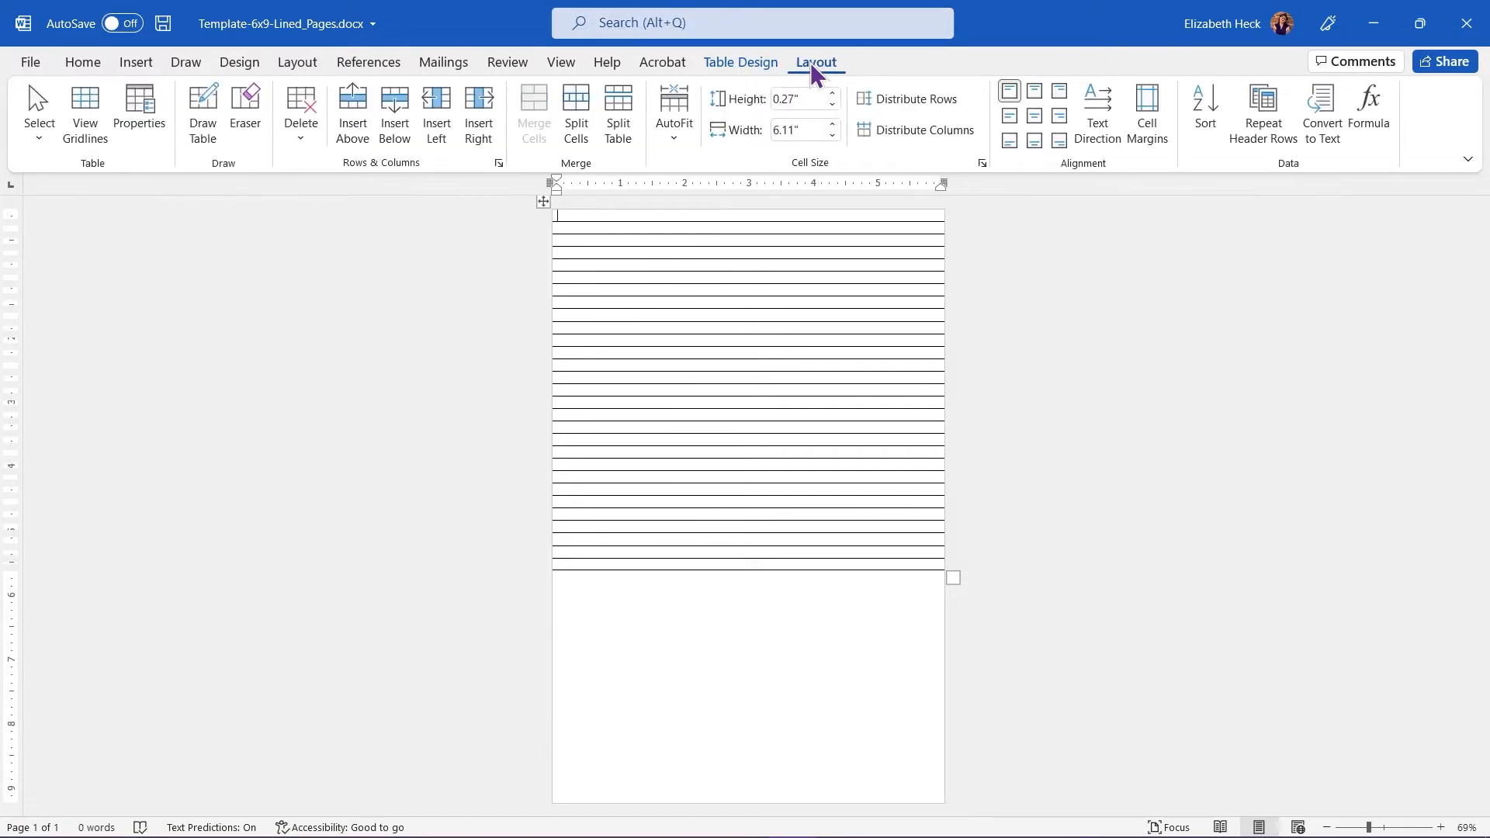
left_click(543, 202)
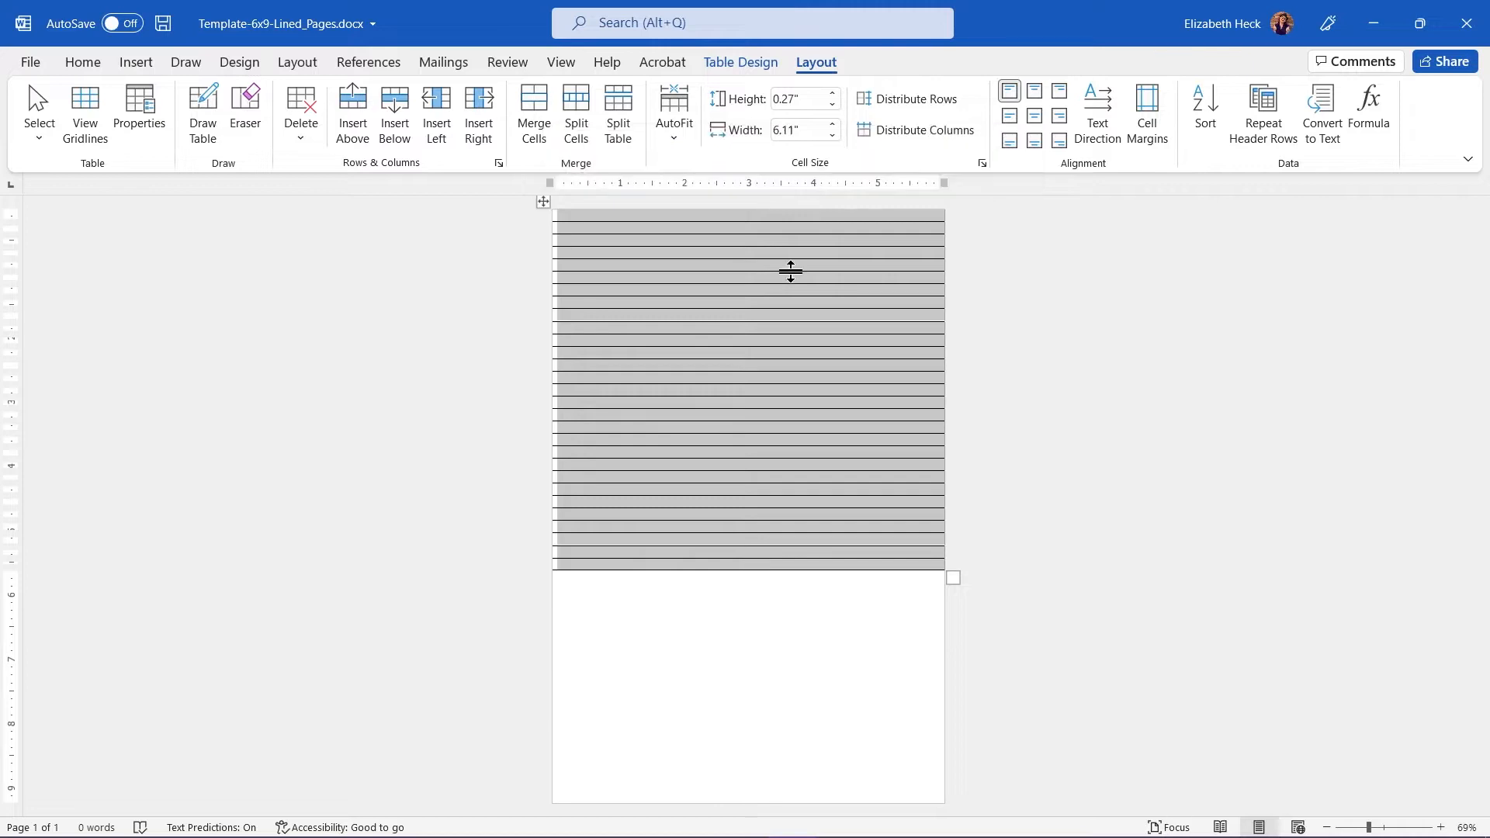
left_click(777, 101)
type("0.28")
key("Return")
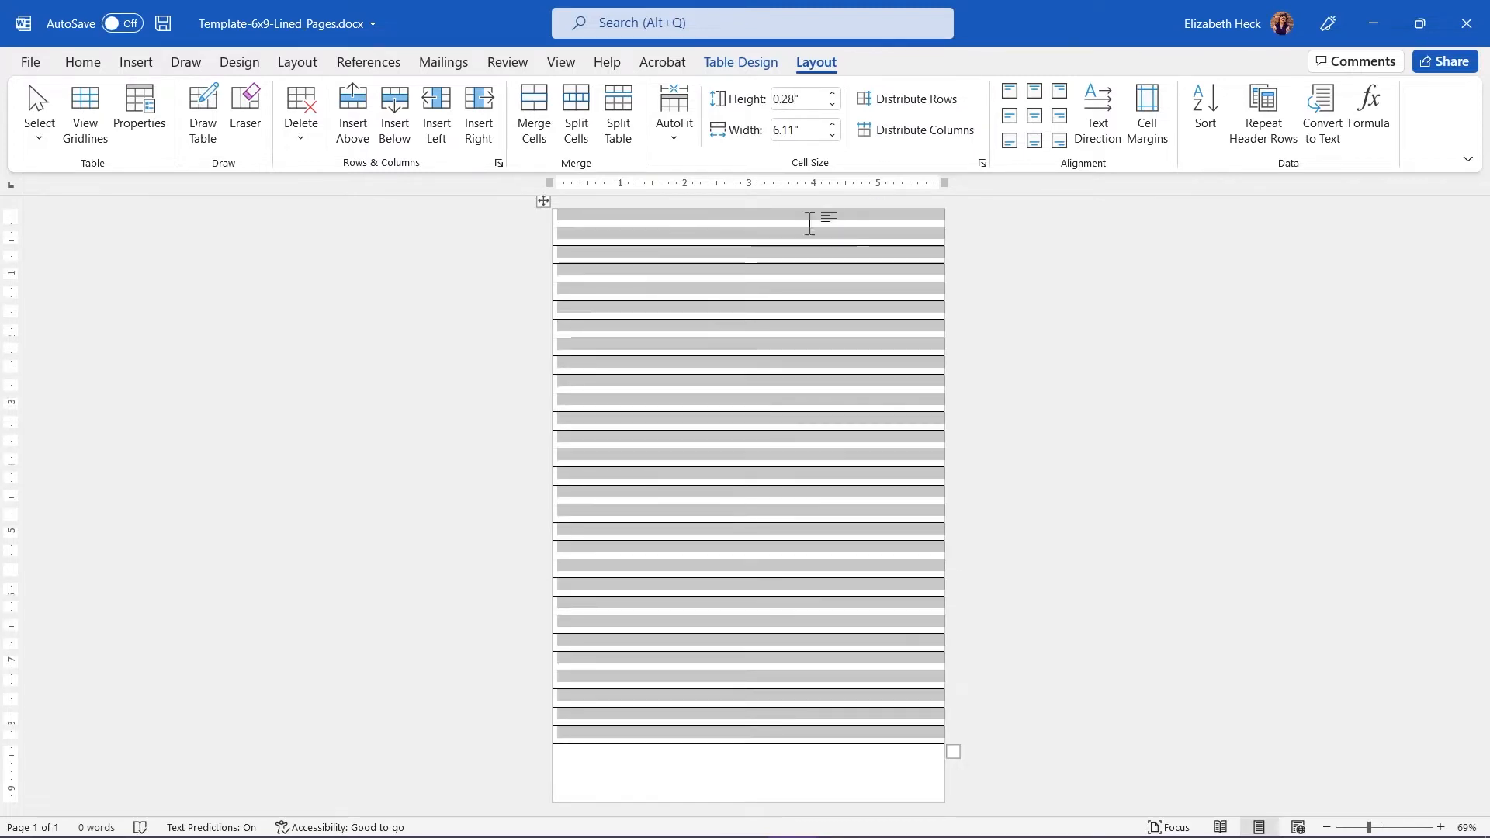
Set the first row's height to 1 inch and apply the plain light grey grid style to the table.
left_click(663, 218)
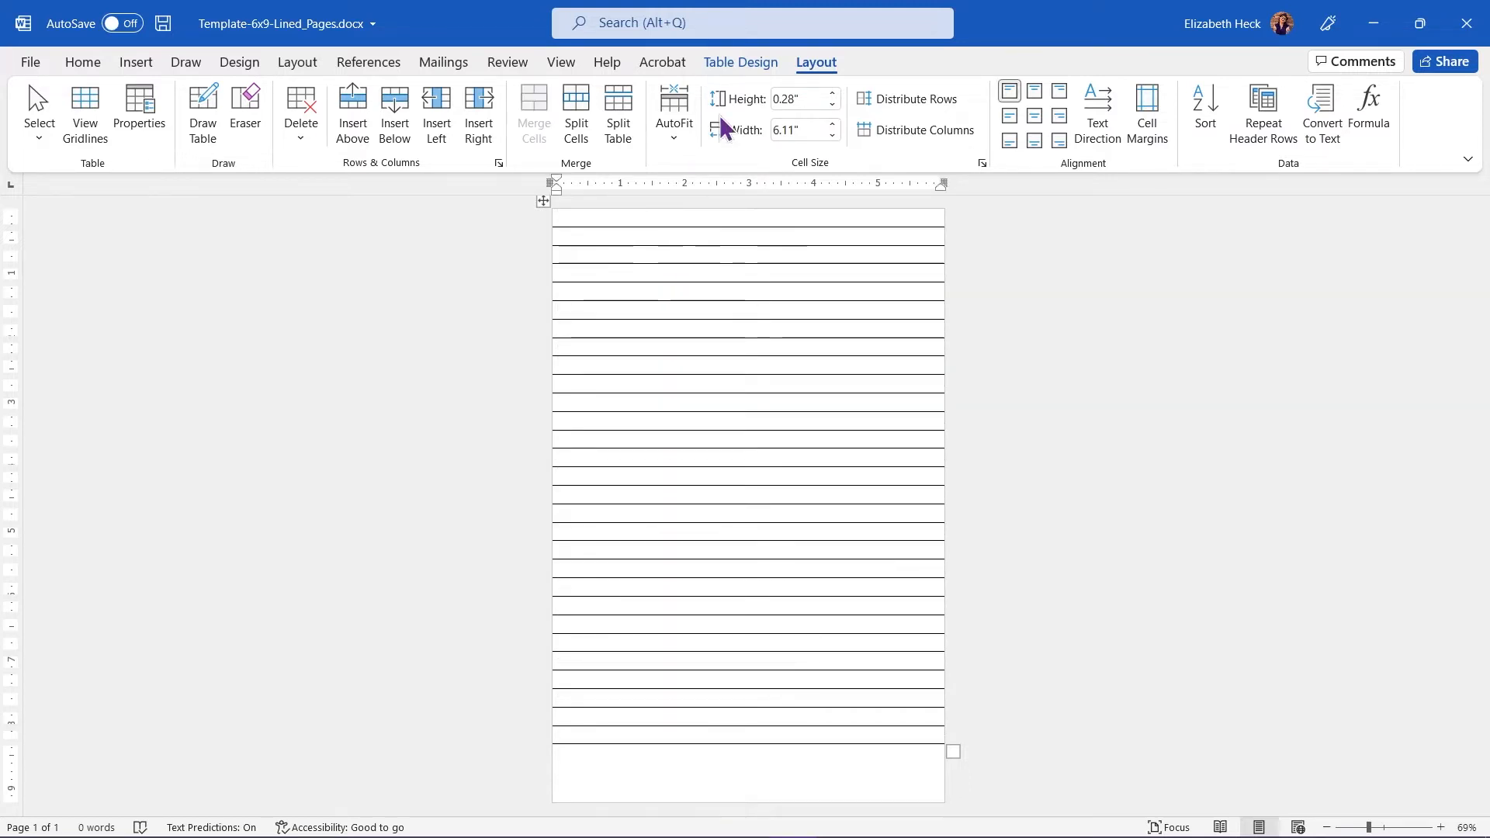
left_click(782, 100)
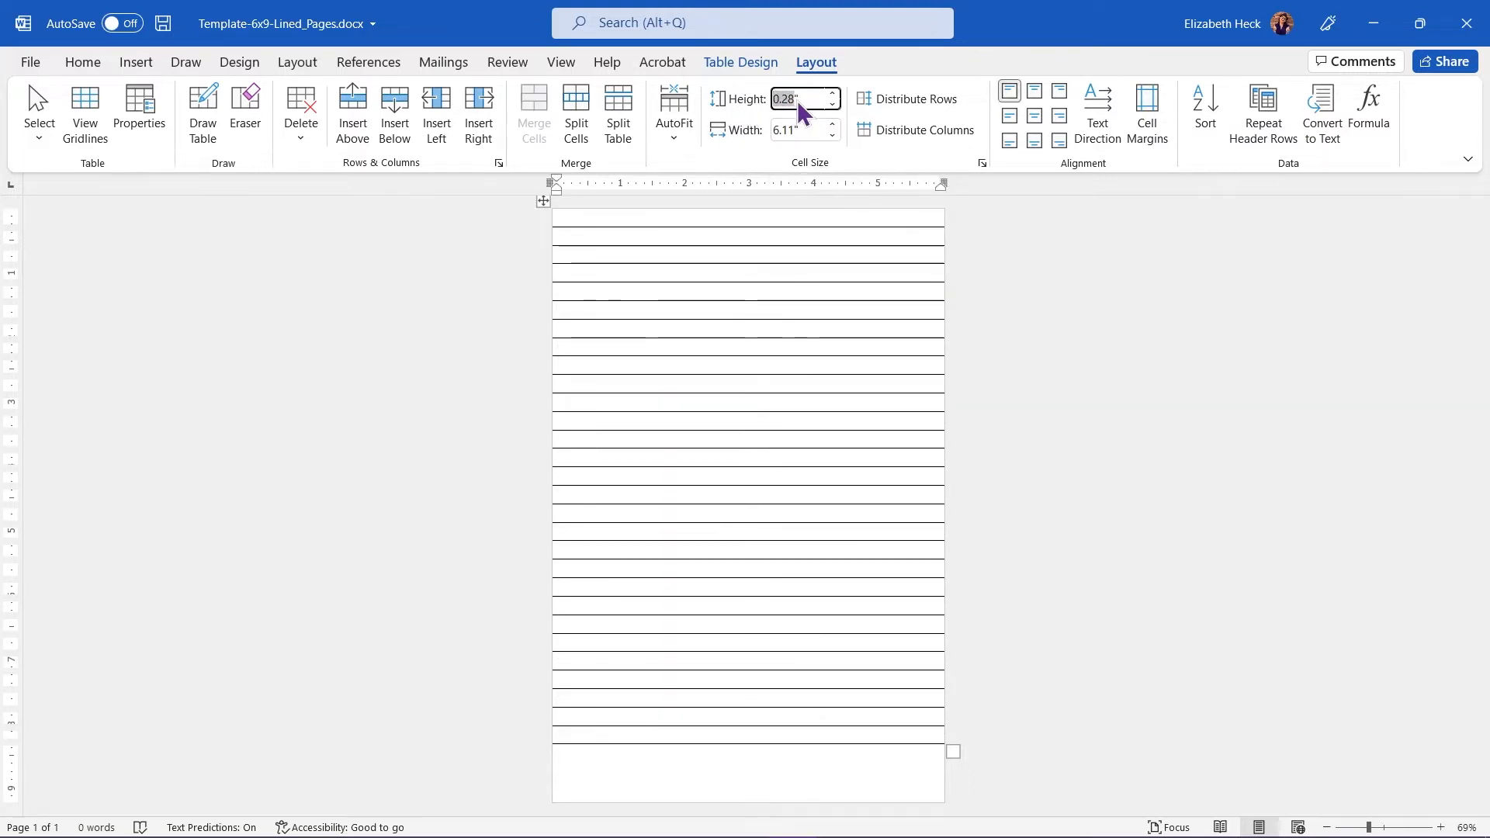
type("1")
key("Return")
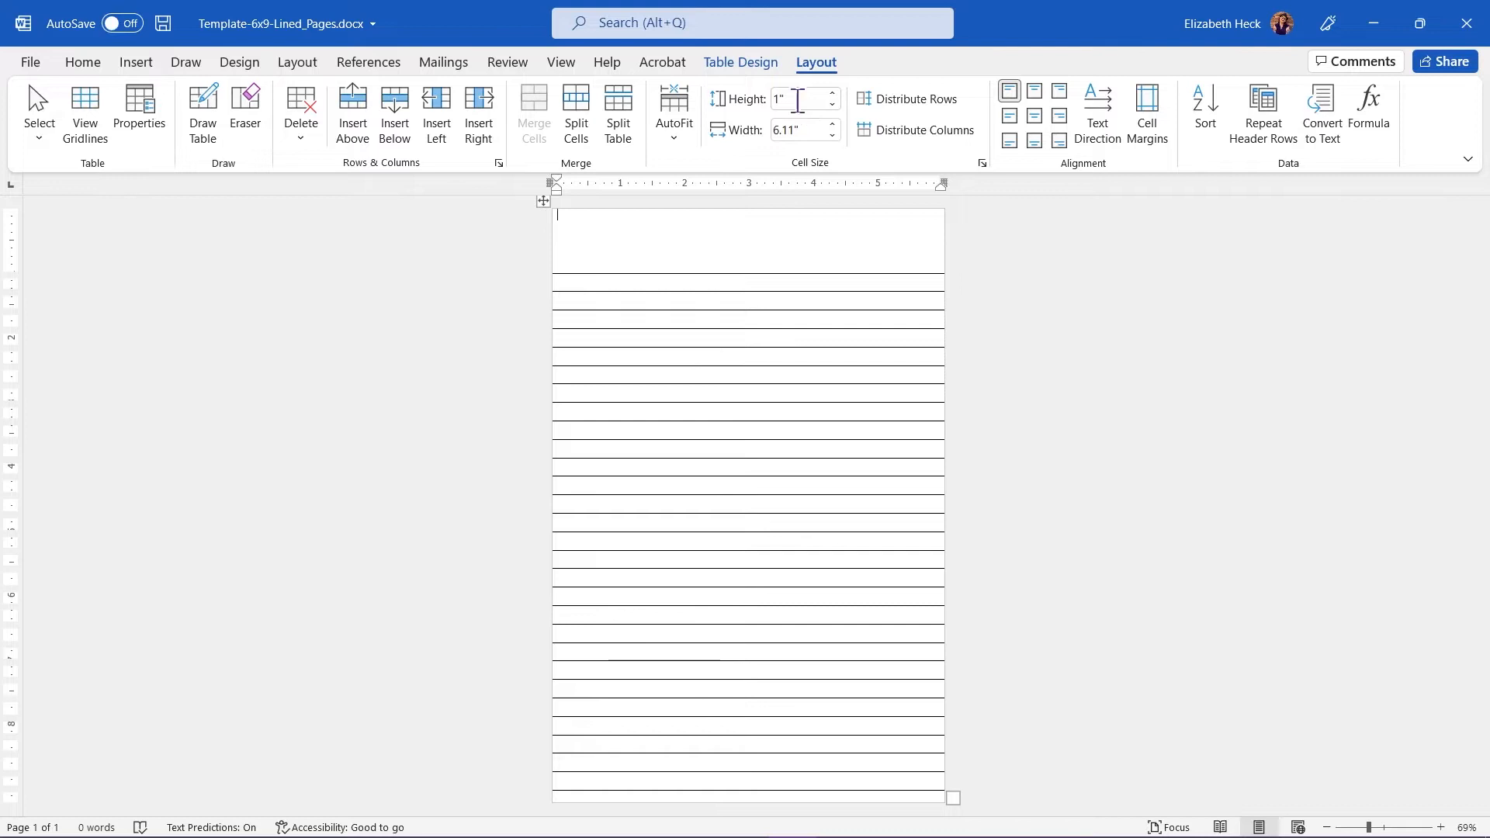
left_click(741, 64)
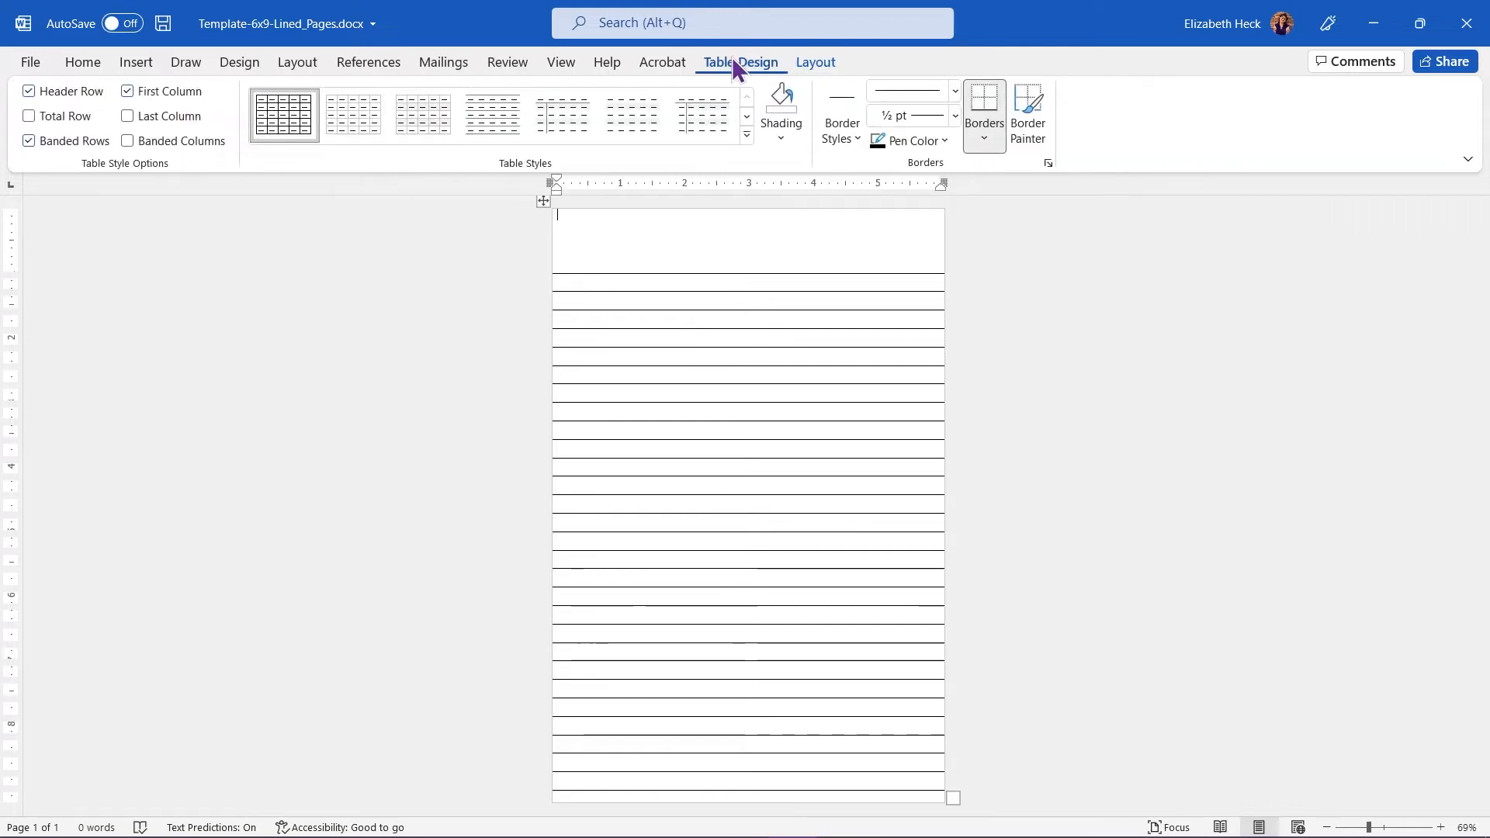
left_click(357, 128)
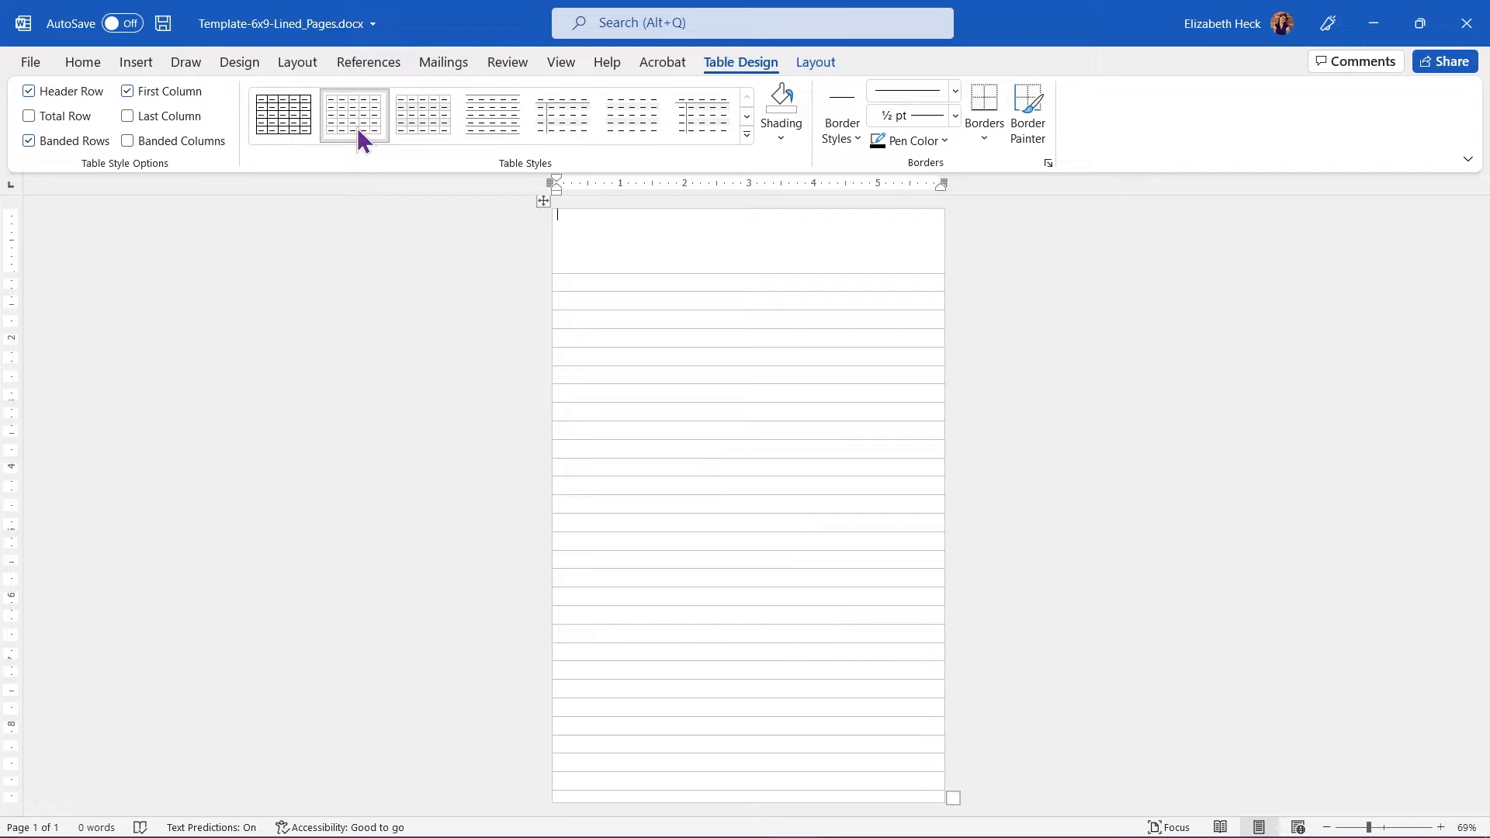
Copy the whole lined table and paste it twice after the original to create pages 2 and 3.
left_click(542, 201)
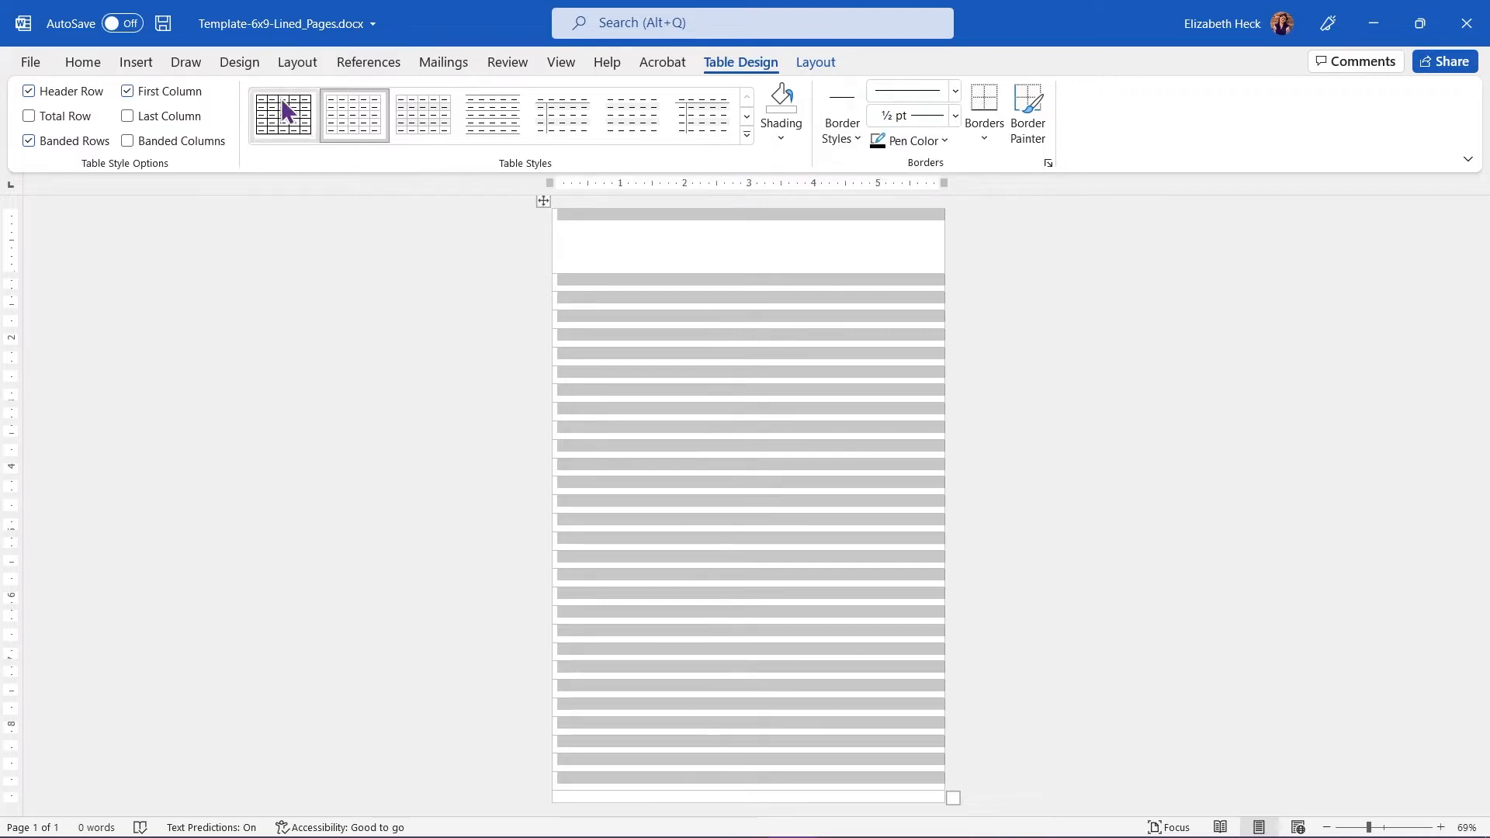
left_click(95, 67)
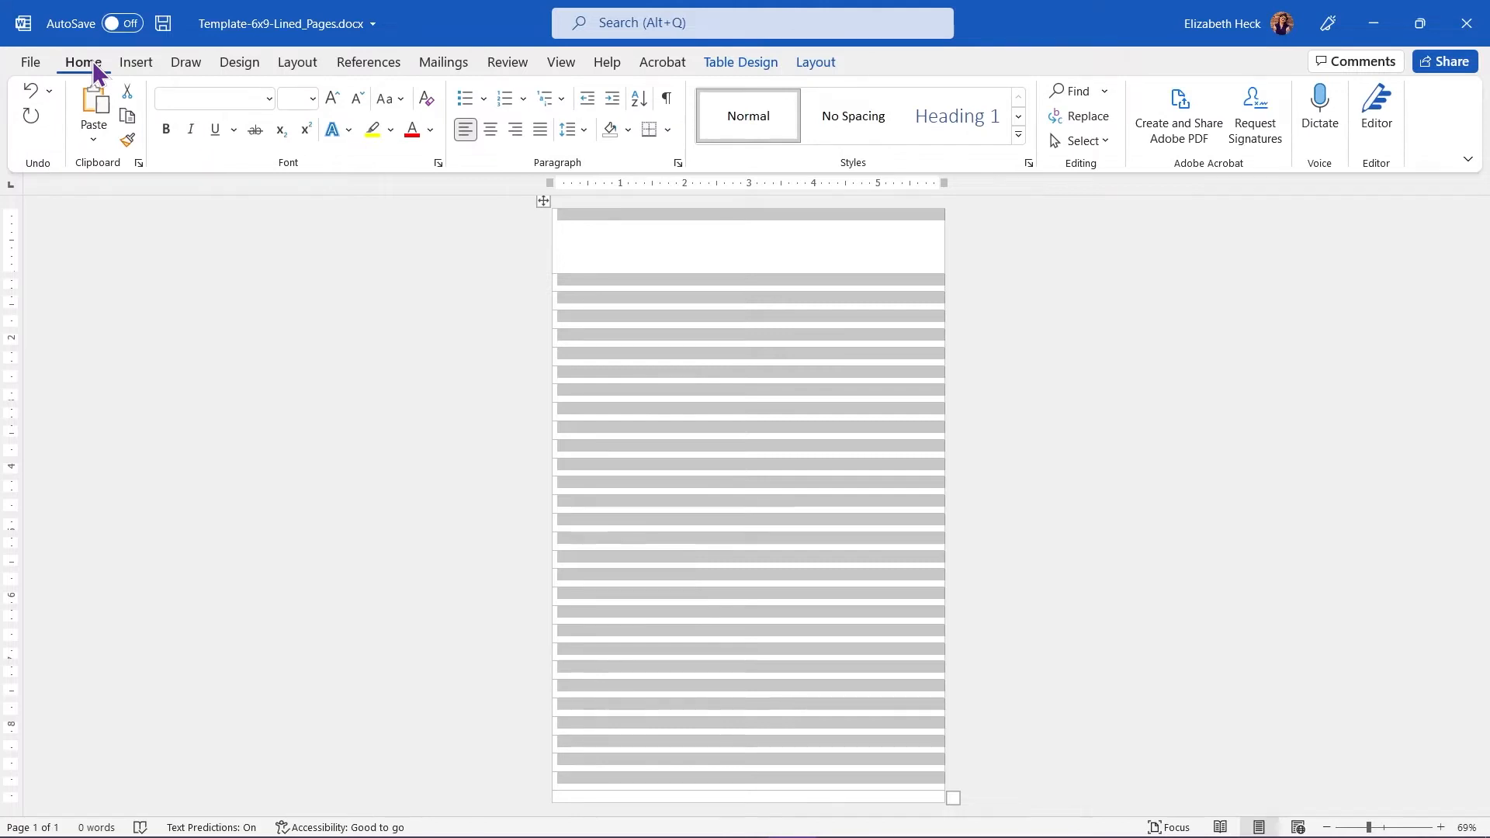
left_click(129, 123)
left_click(613, 228)
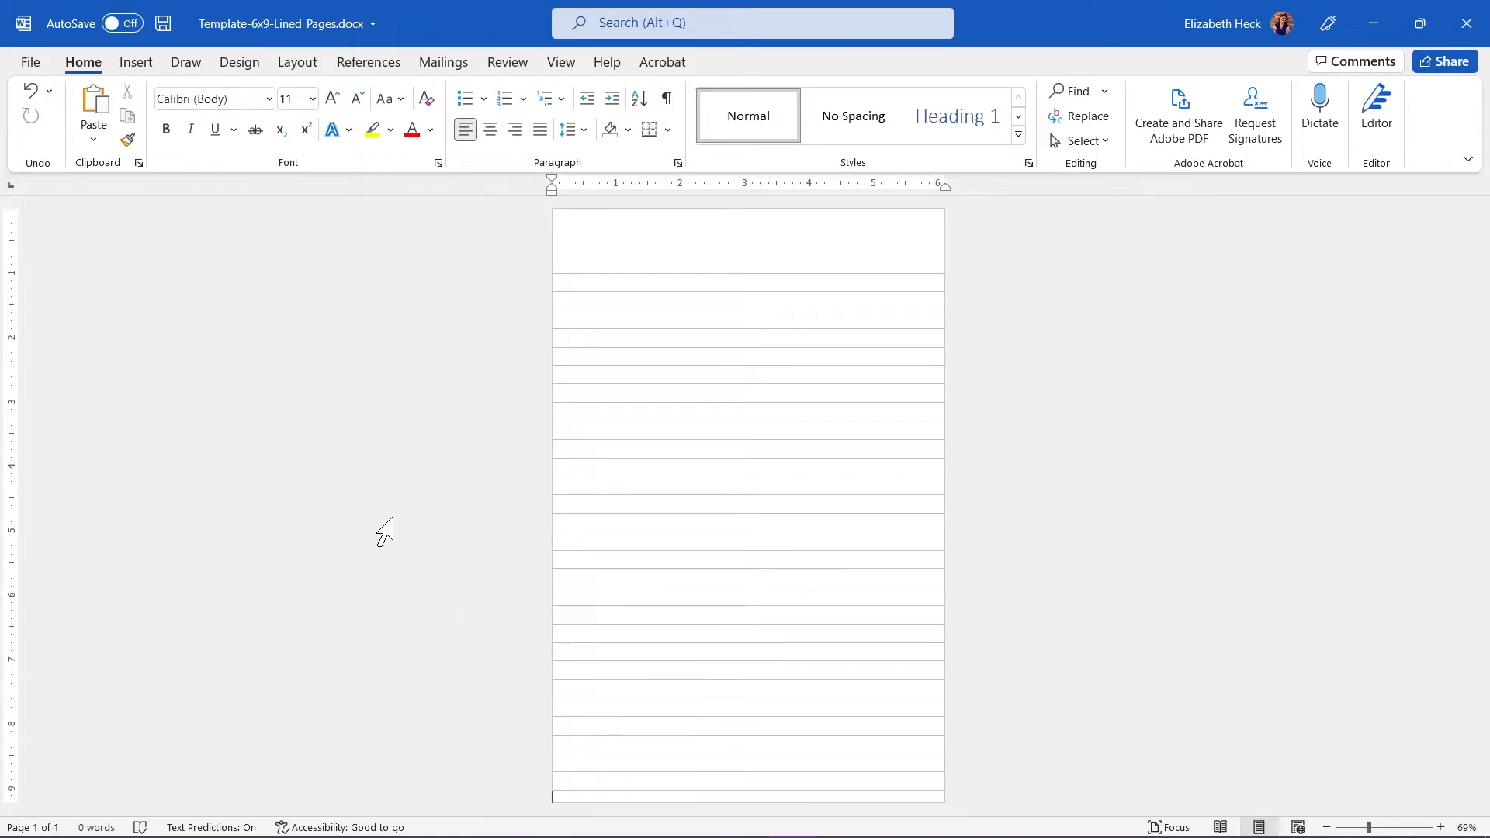
key("ctrl+v")
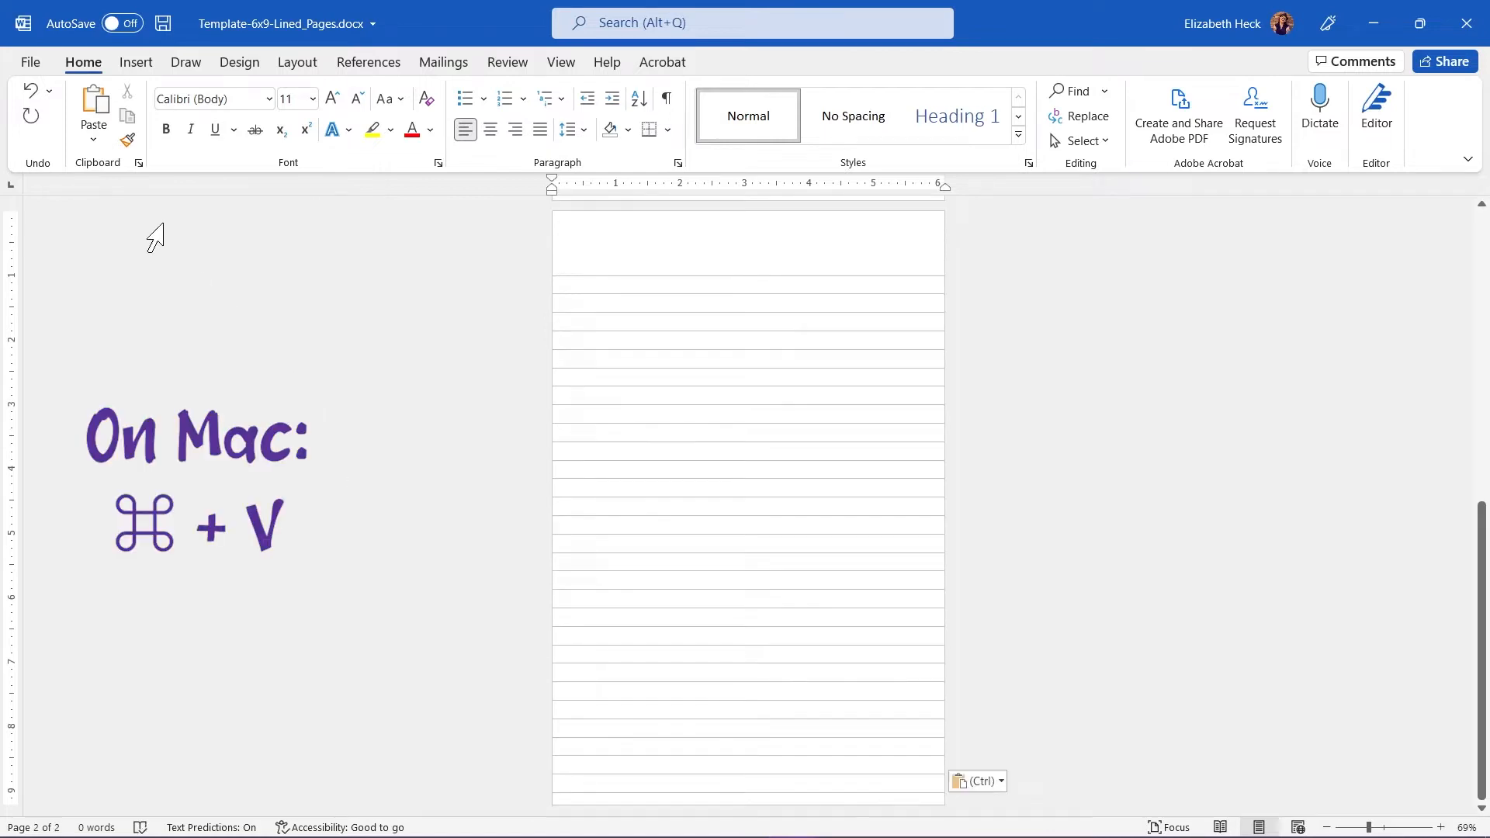
left_click(107, 125)
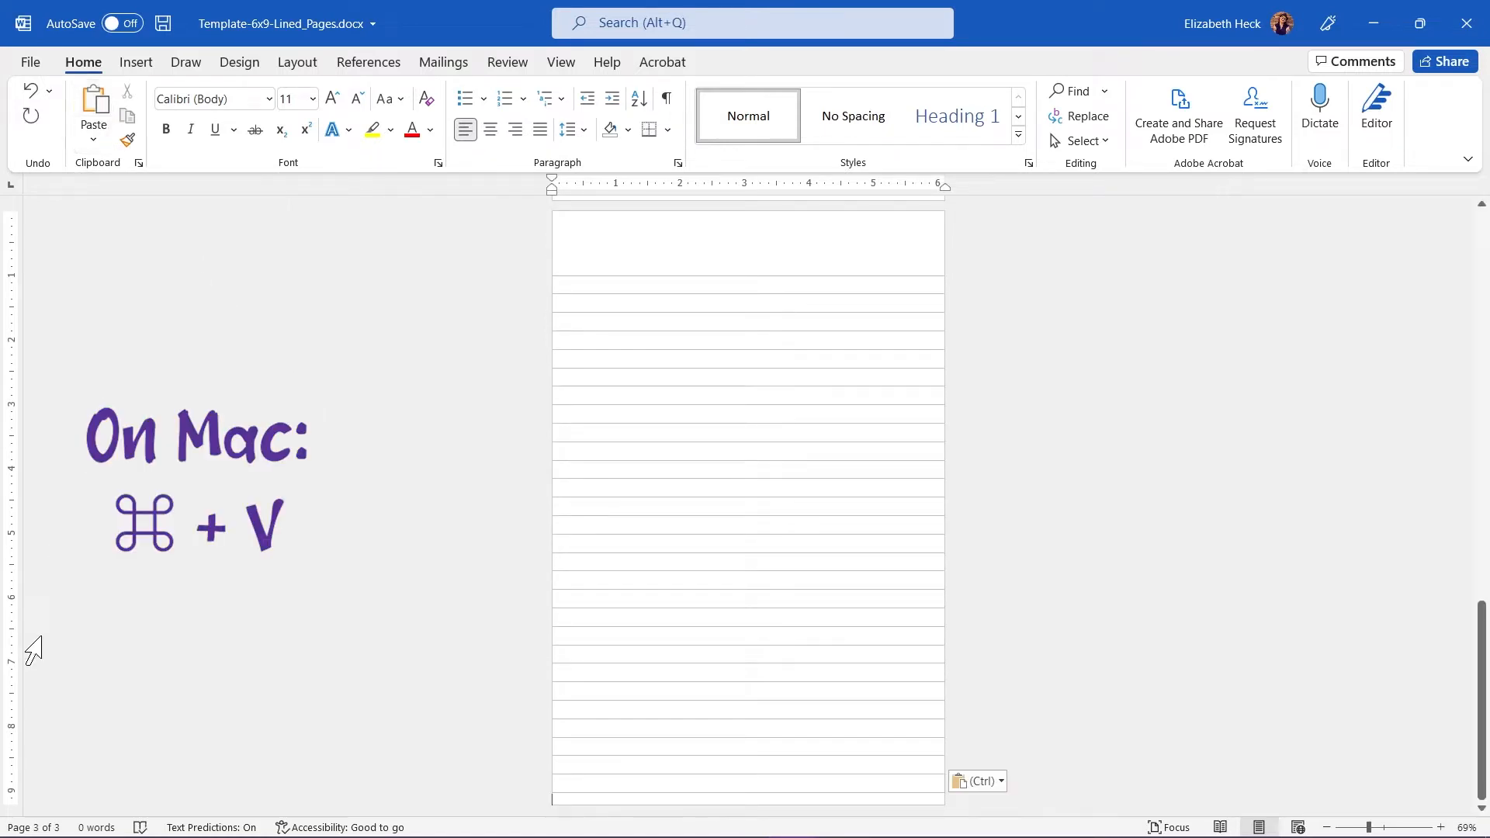
Show the page thumbnails and paste the copied lined table repeatedly until the document has 110 pages.
left_click(62, 828)
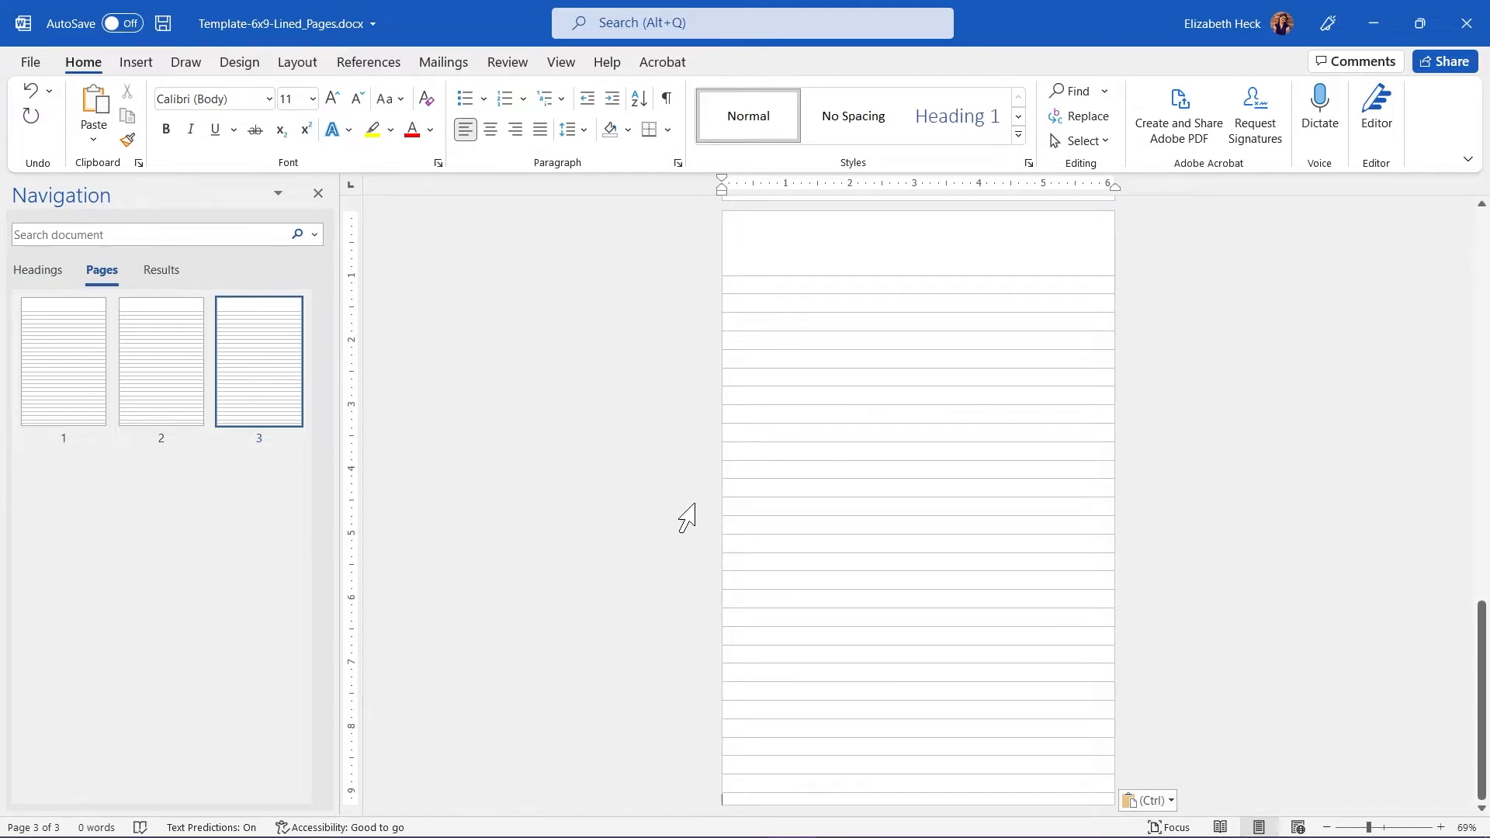
key("ctrl+v")
key("ctrl+v")
key("ctrl+v")
key("ctrl+v")
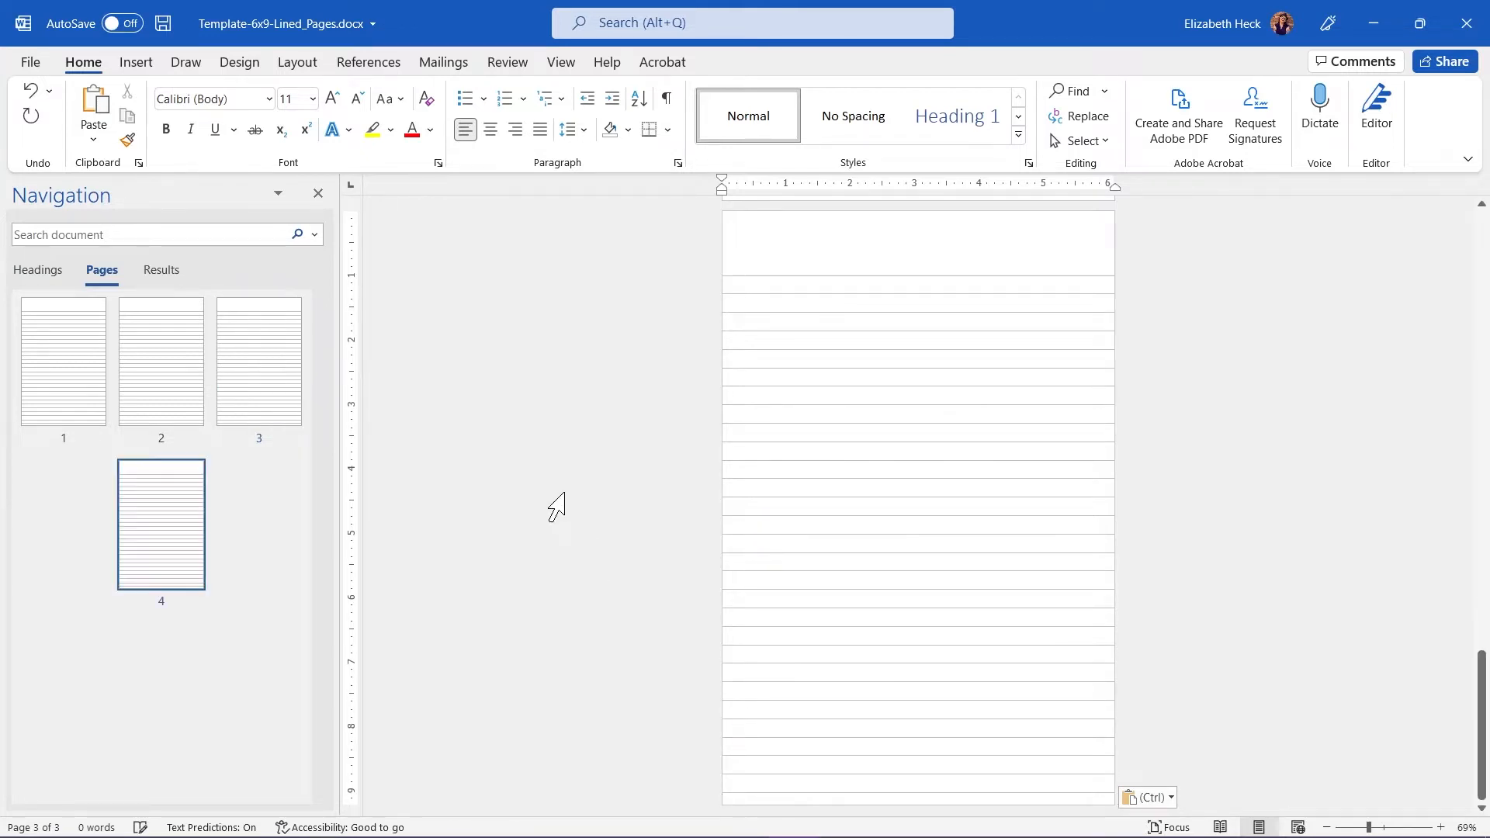
key("ctrl+v")
key("ctrl+v")
key("ctrl+v")
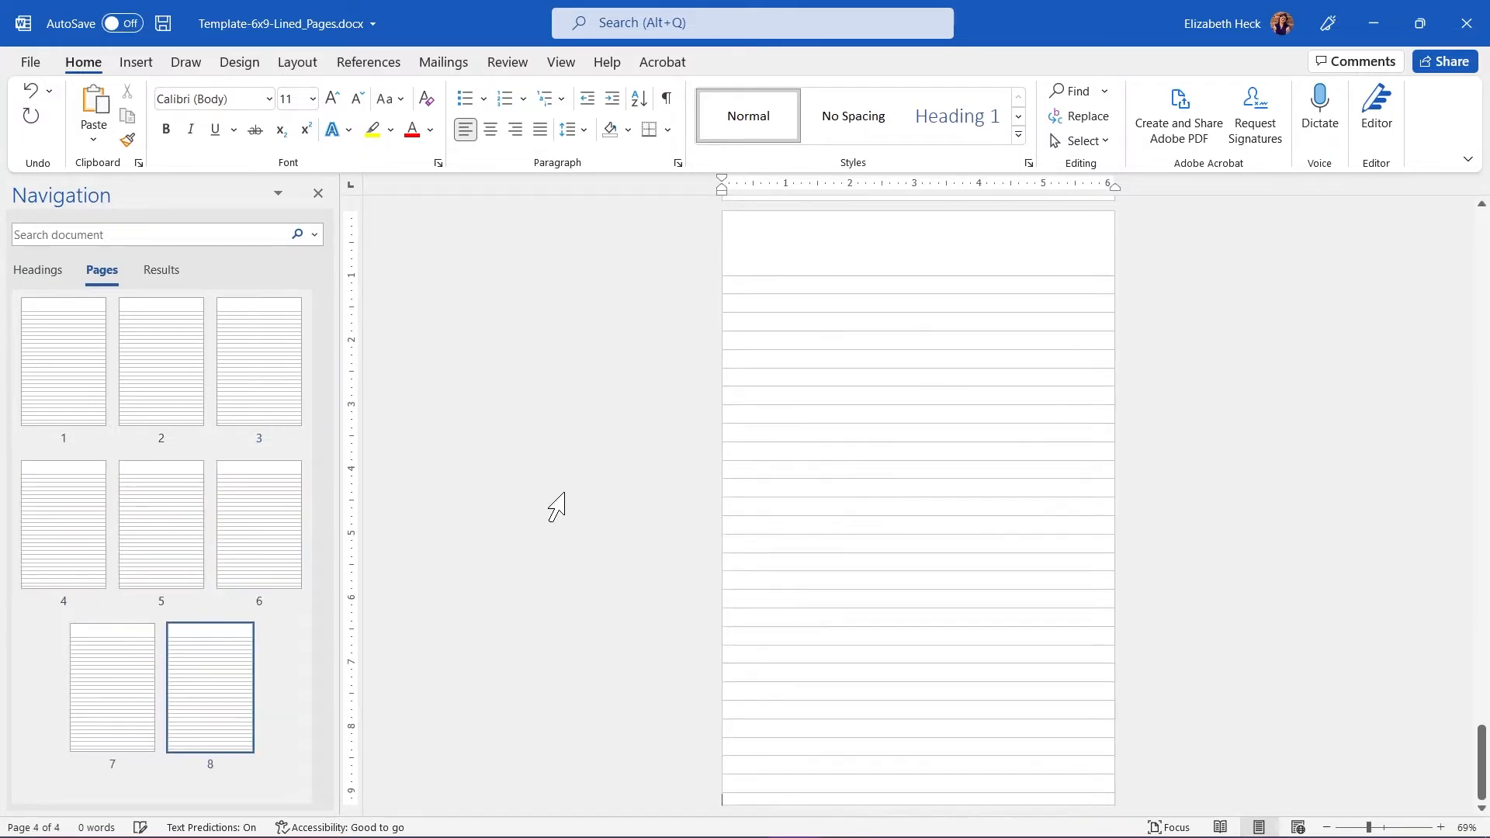
key("ctrl+v")
key("ctrl+v")
key("ctrl+v")
key("ctrl+v")
key("ctrl+v")
key("ctrl+v")
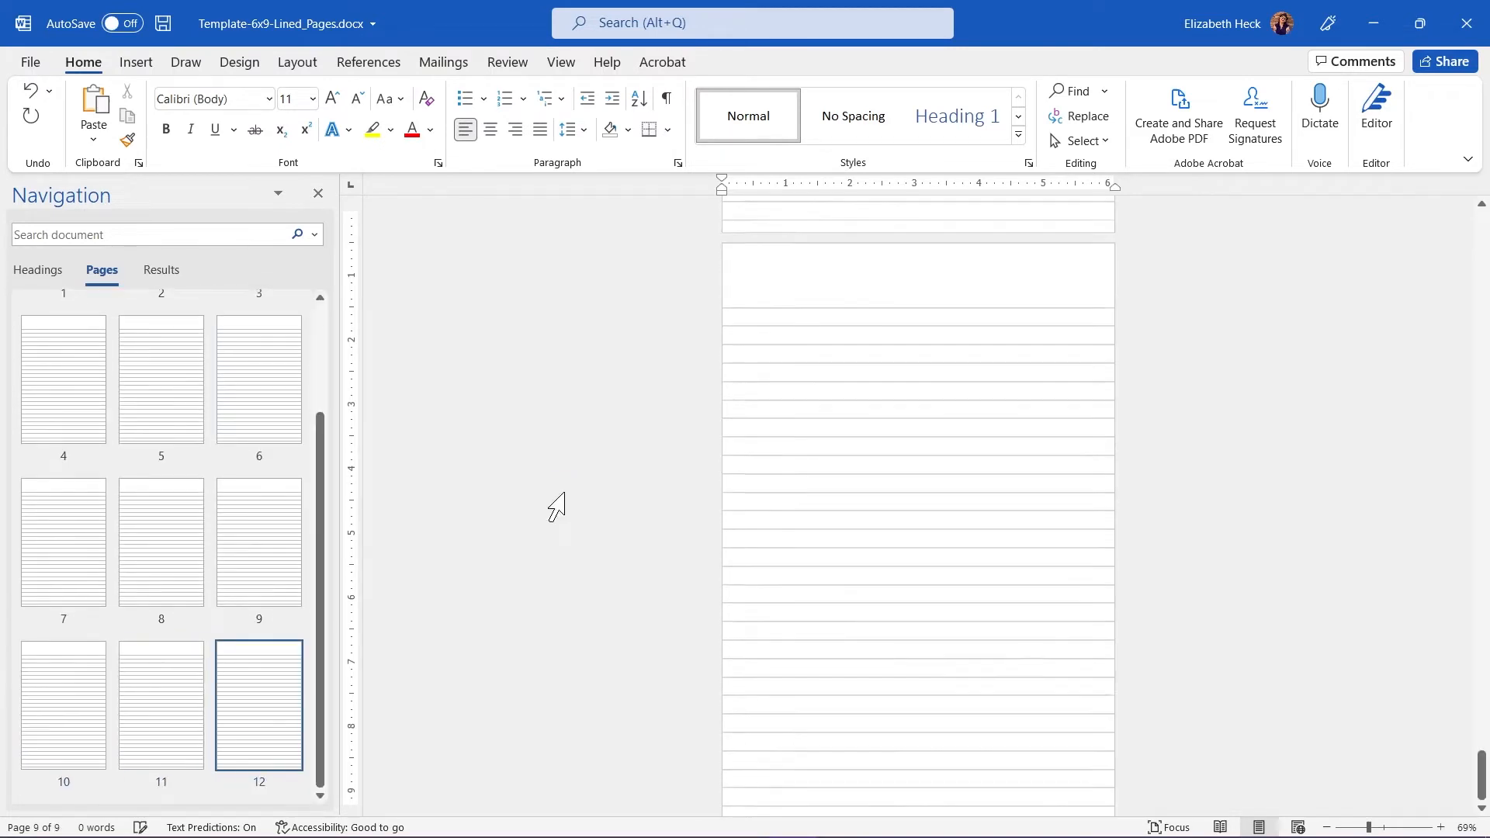
key("ctrl+v")
key("ctrl+v")
key("ctrl+v")
key("ctrl+v")
key("ctrl+v")
key("ctrl+v")
key("ctrl+v")
key("ctrl+v")
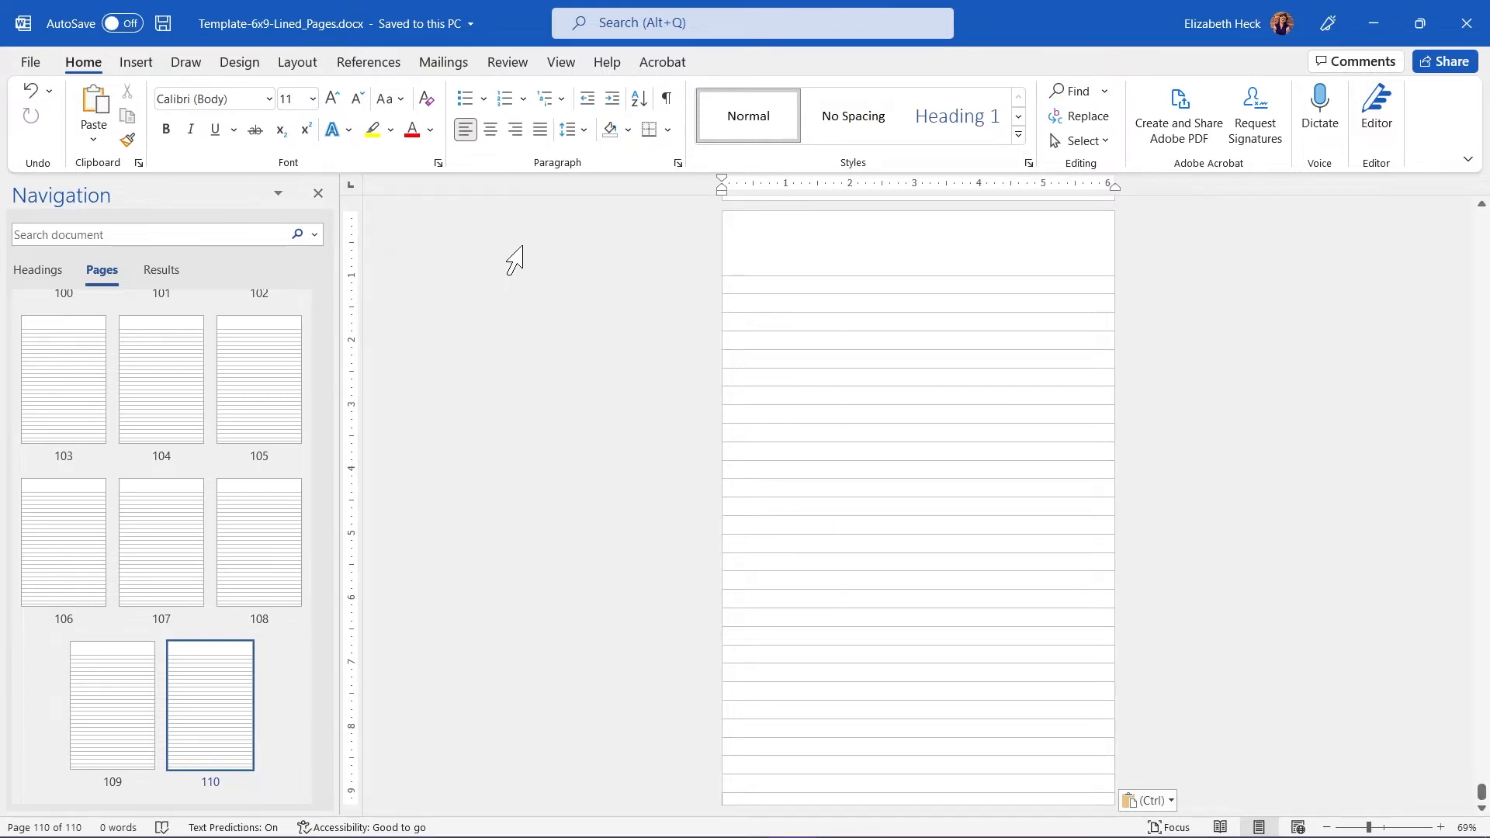
Open the document's print settings with Adobe PDF as the printer and open that printer's properties.
left_click(30, 62)
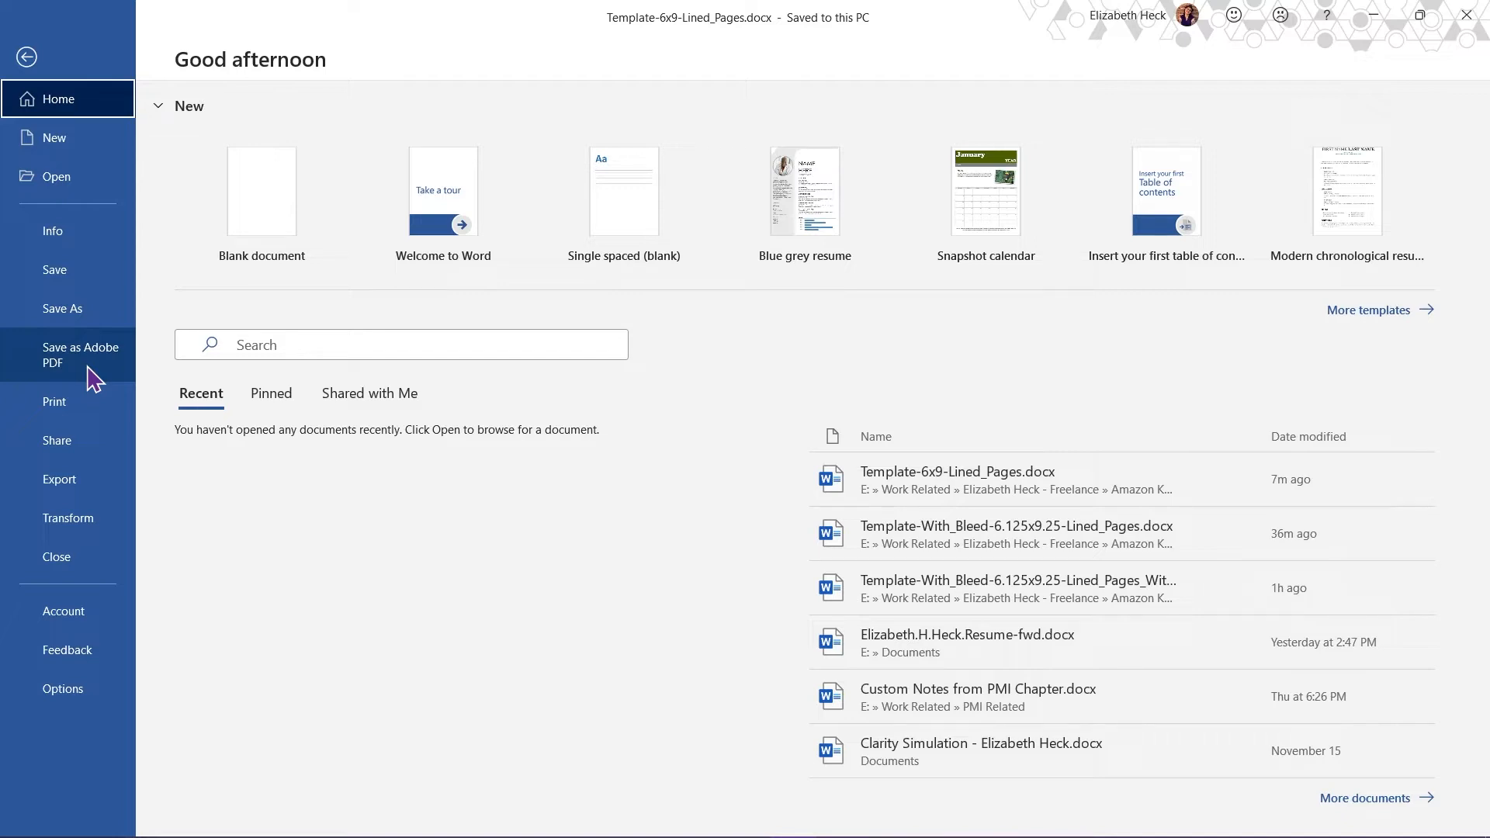
left_click(66, 407)
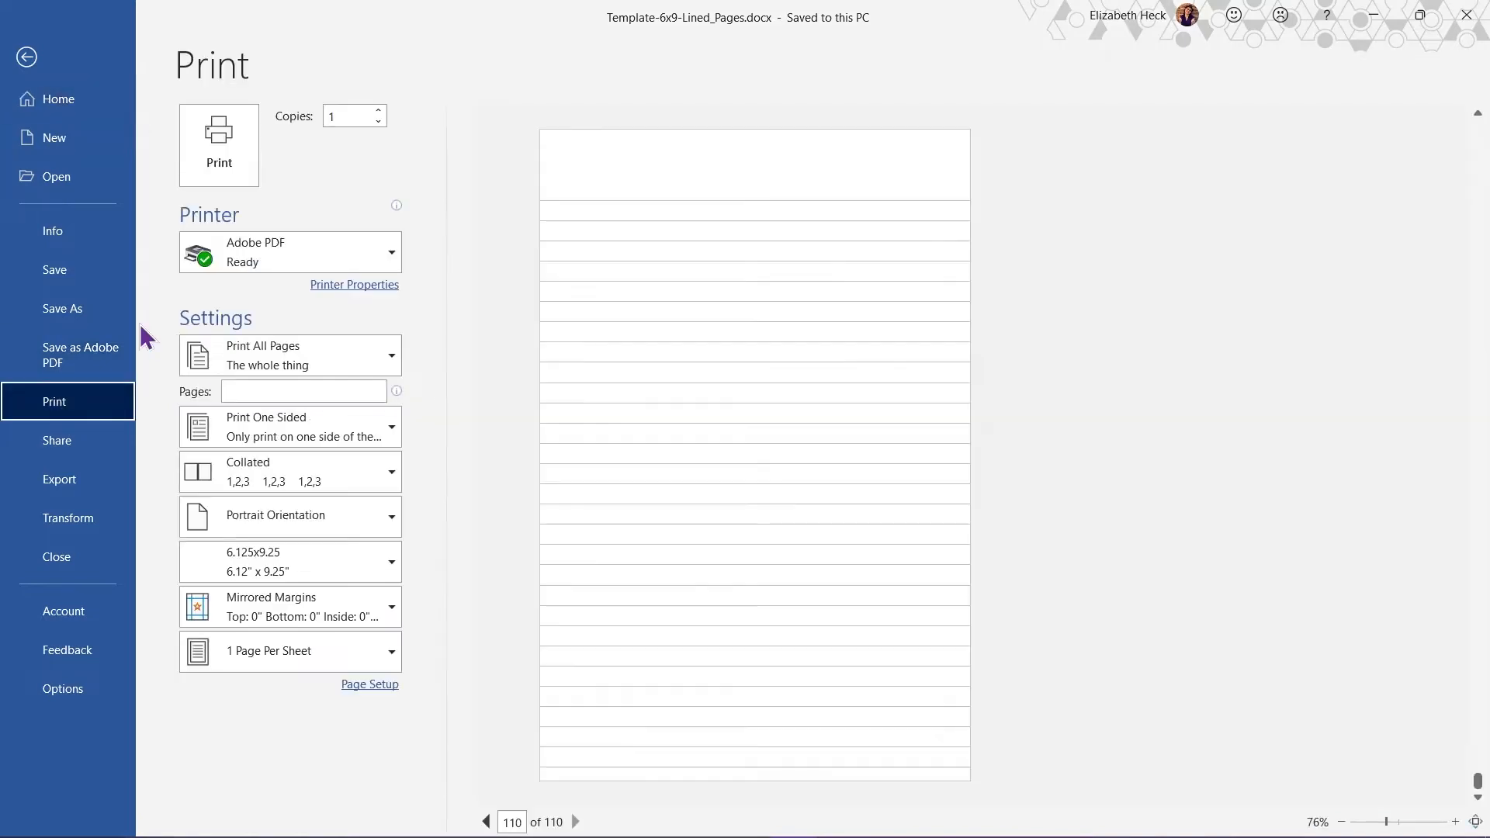
left_click(262, 256)
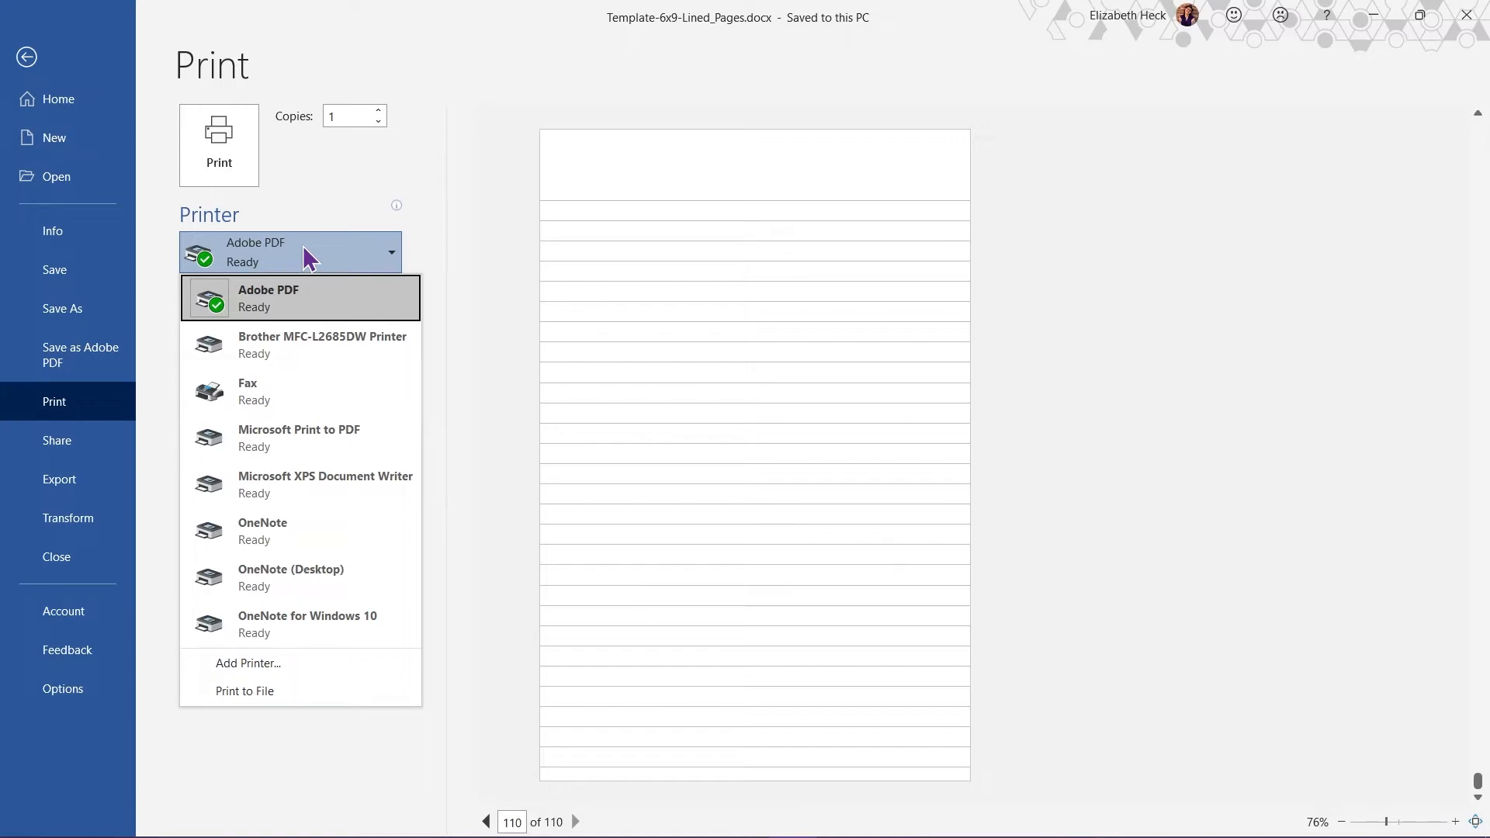
left_click(296, 245)
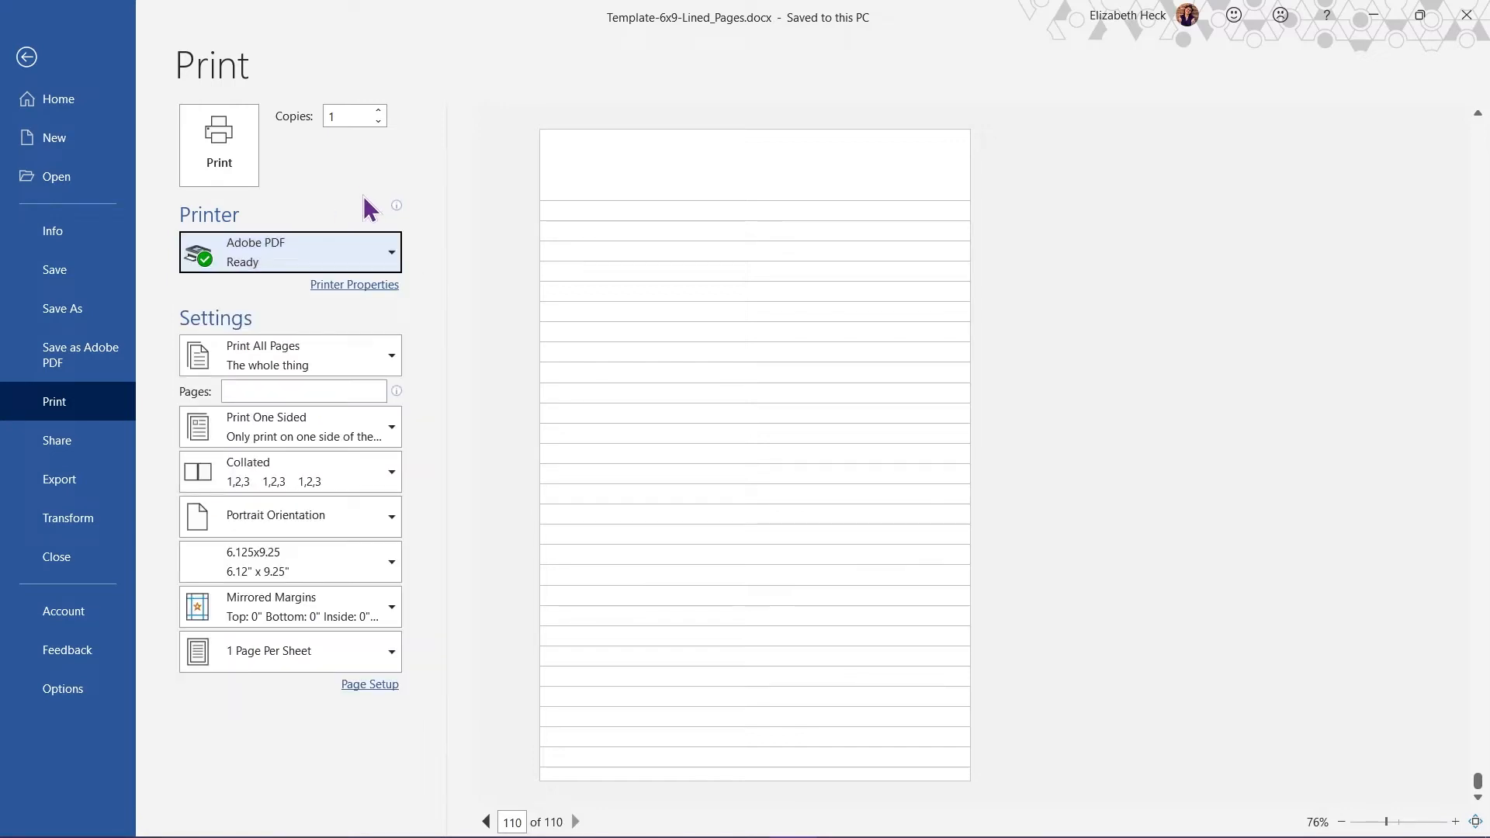
left_click(324, 287)
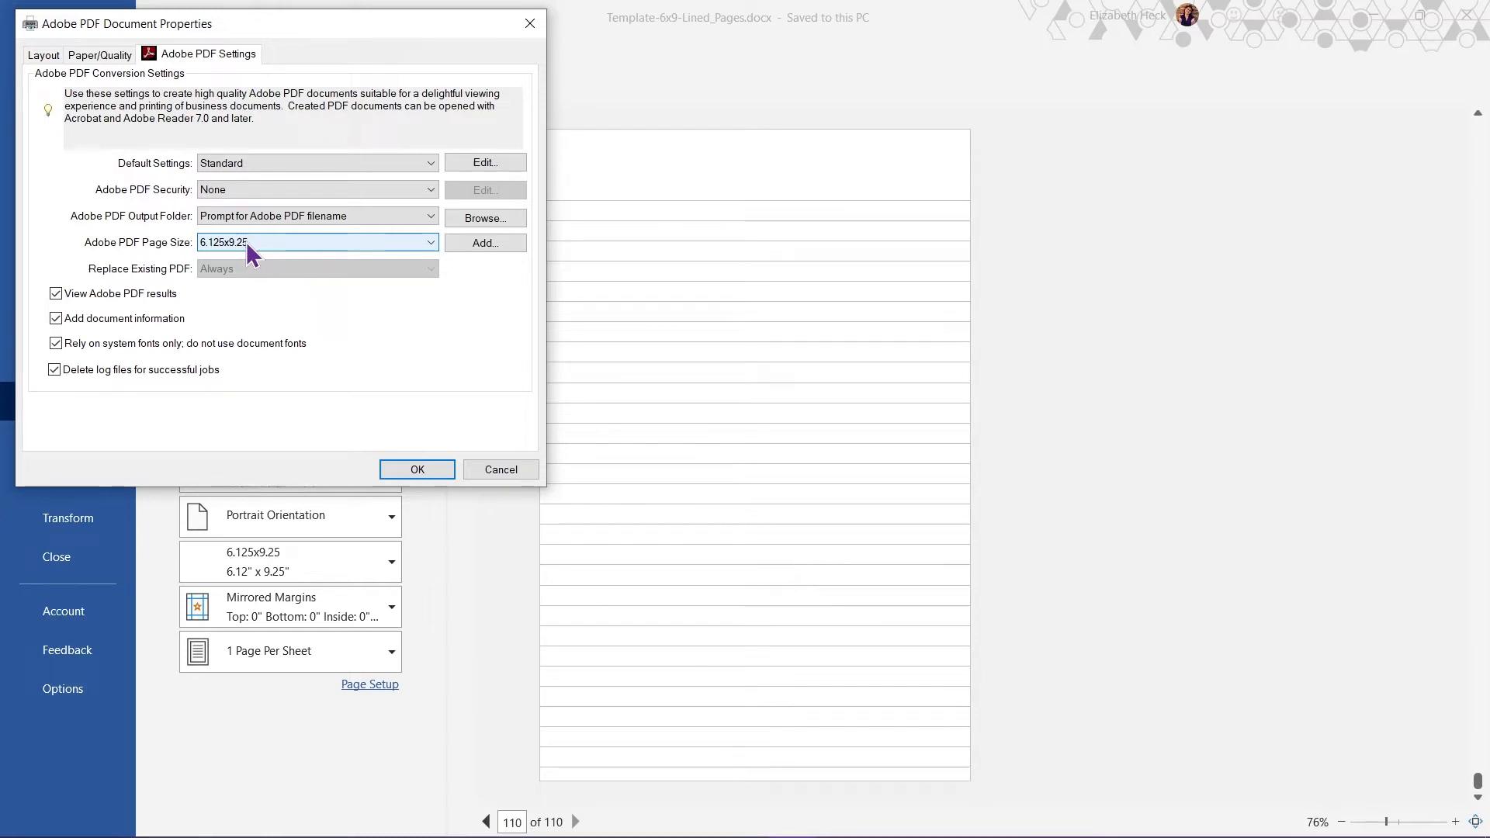
left_click(481, 243)
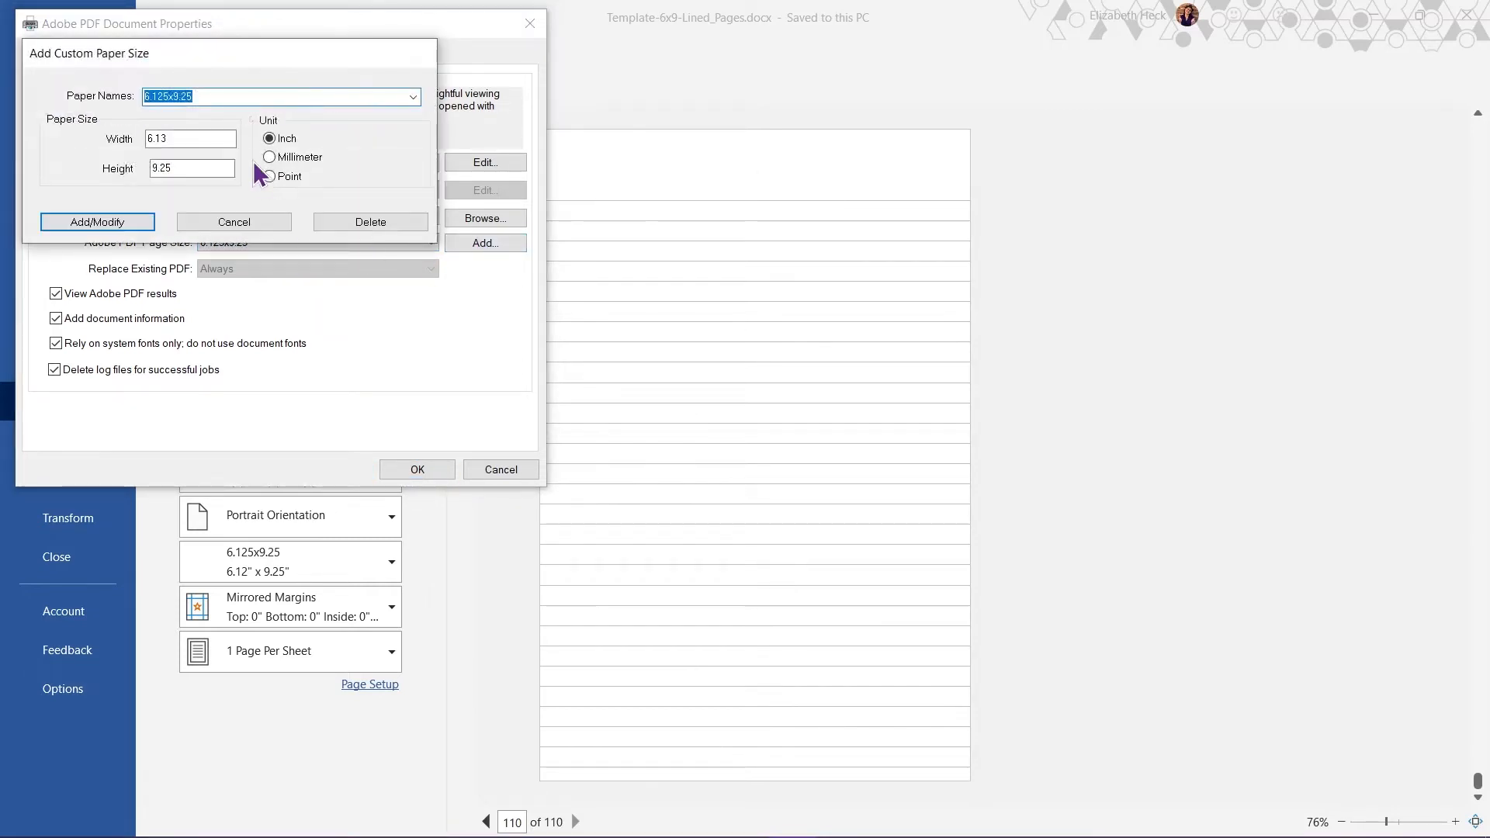
left_click(265, 92)
type("-duplicate")
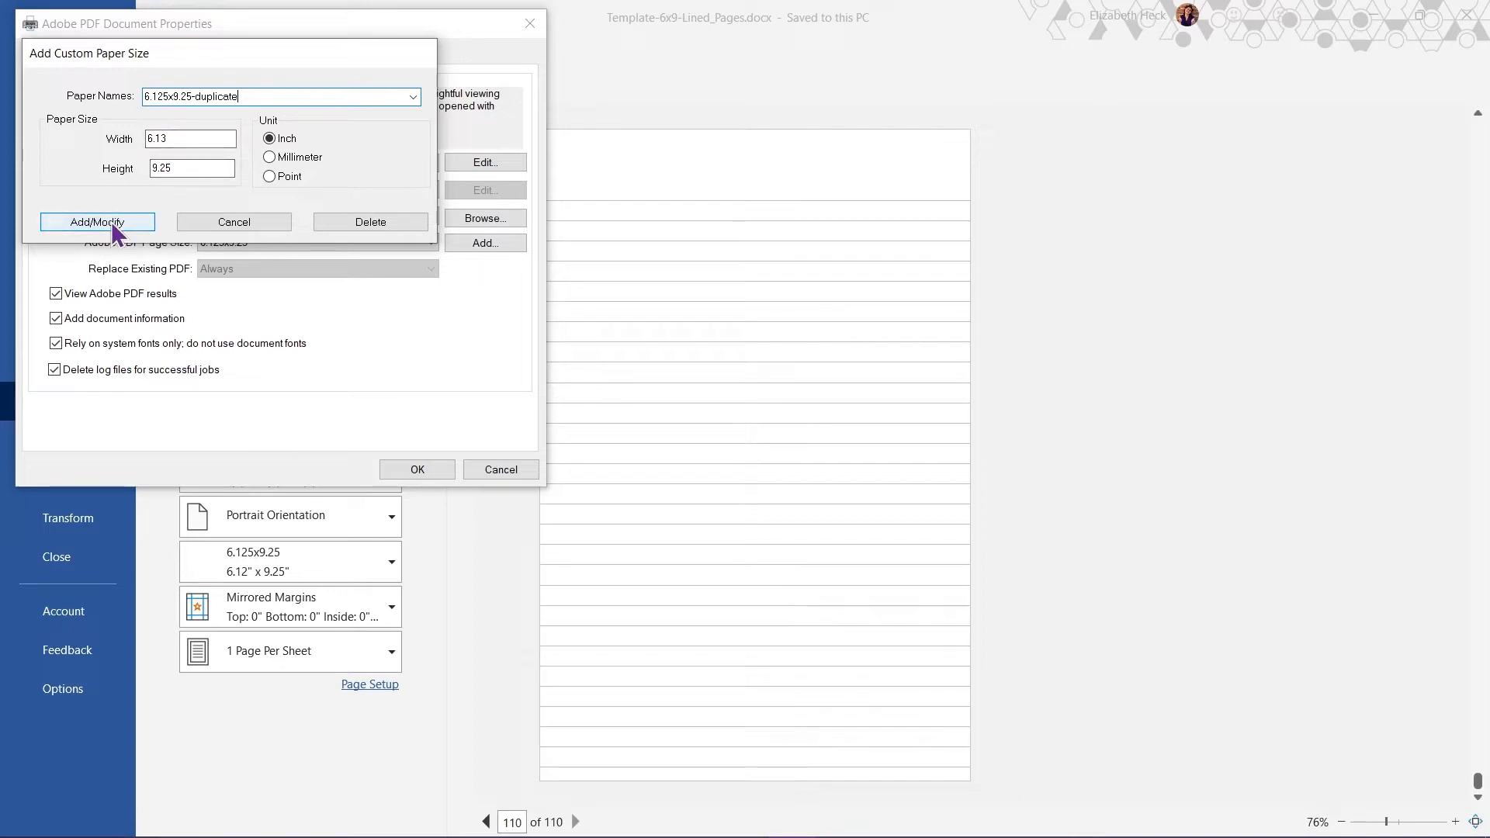
left_click(226, 218)
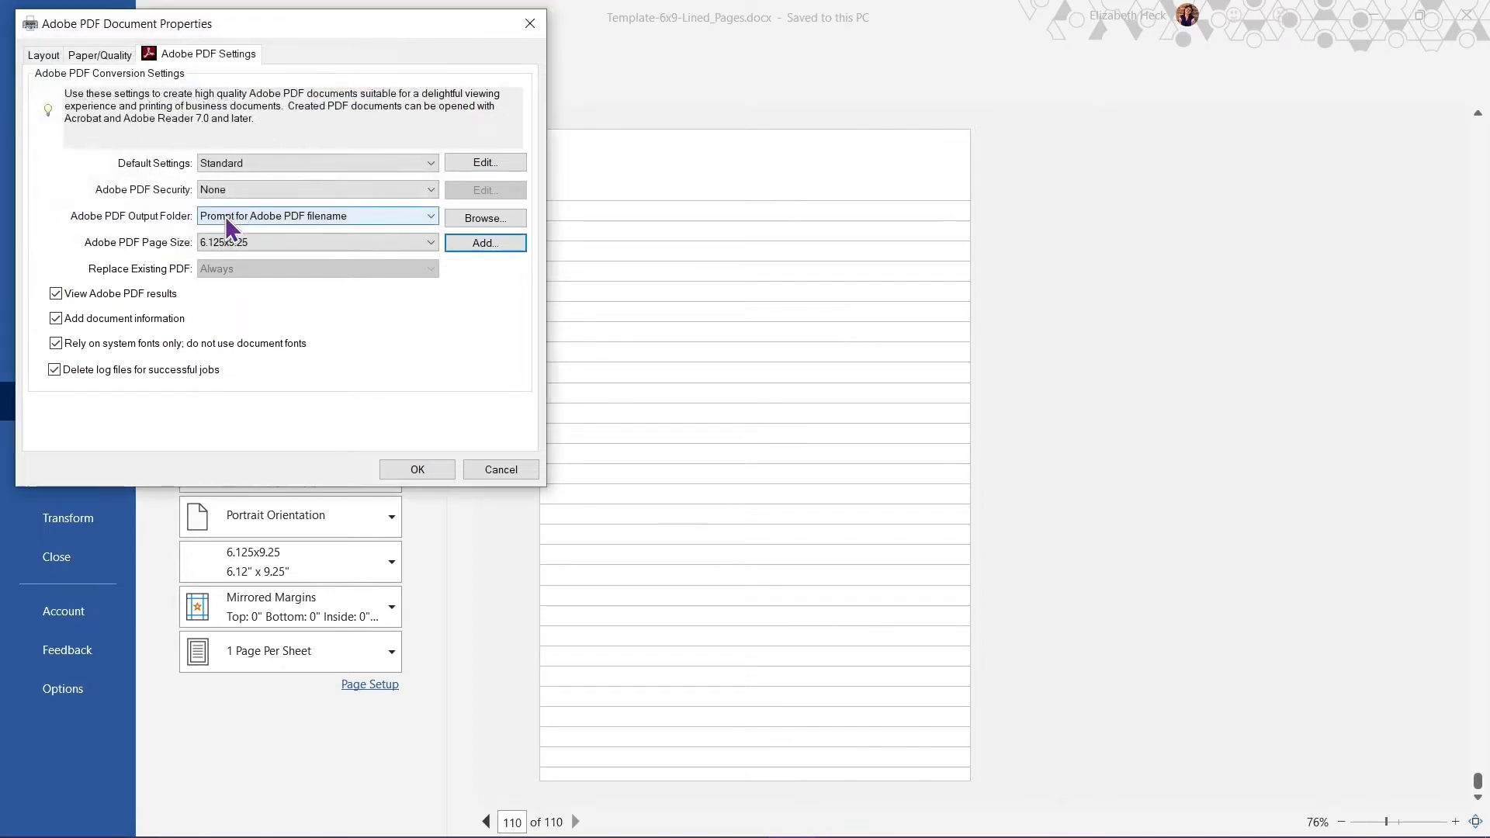
Set the Adobe PDF page size to 6.125x9.25 and accept the printer properties.
left_click(299, 242)
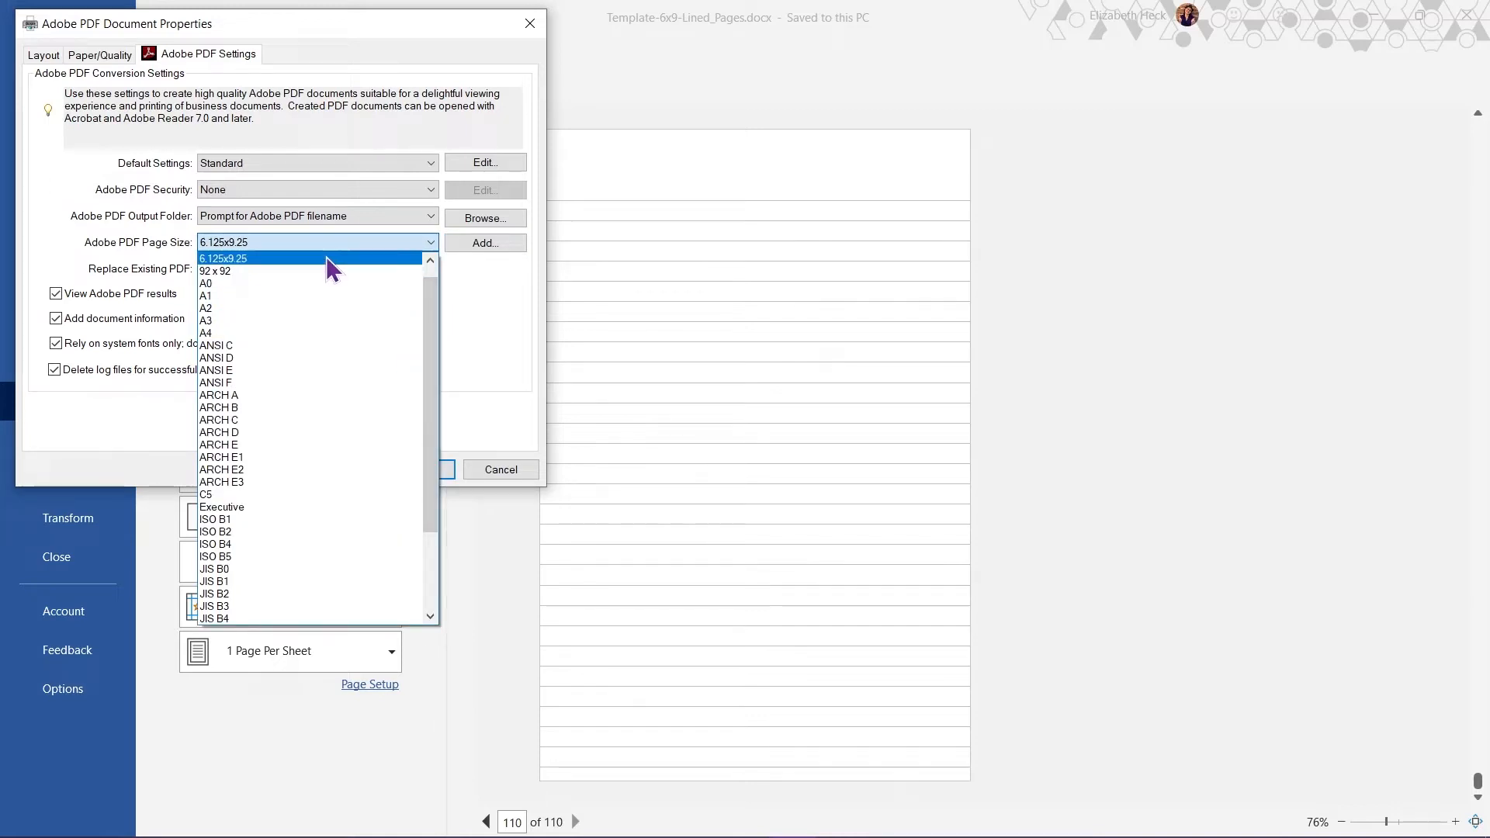
left_click(325, 258)
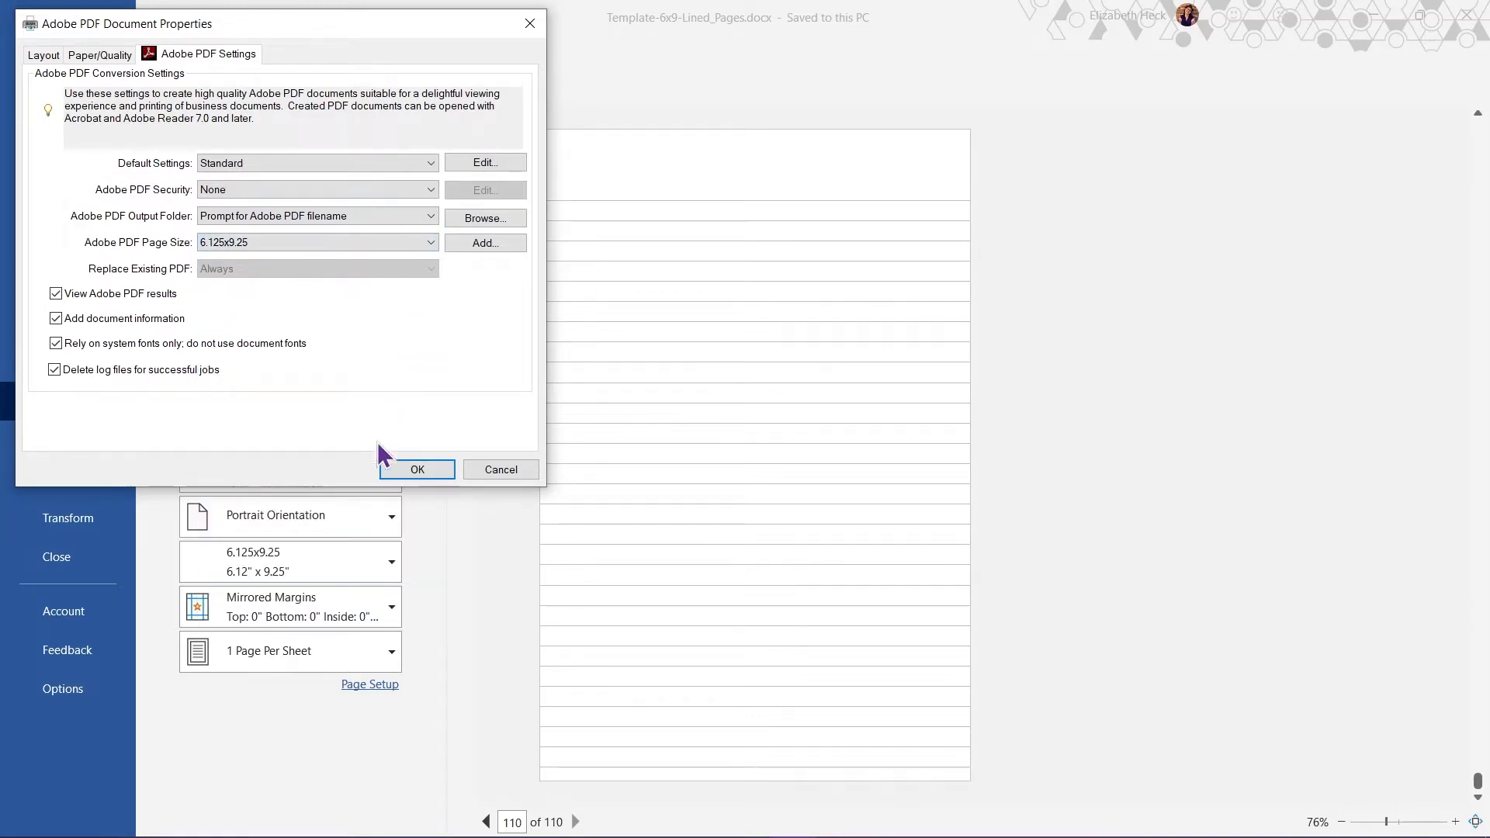
left_click(424, 472)
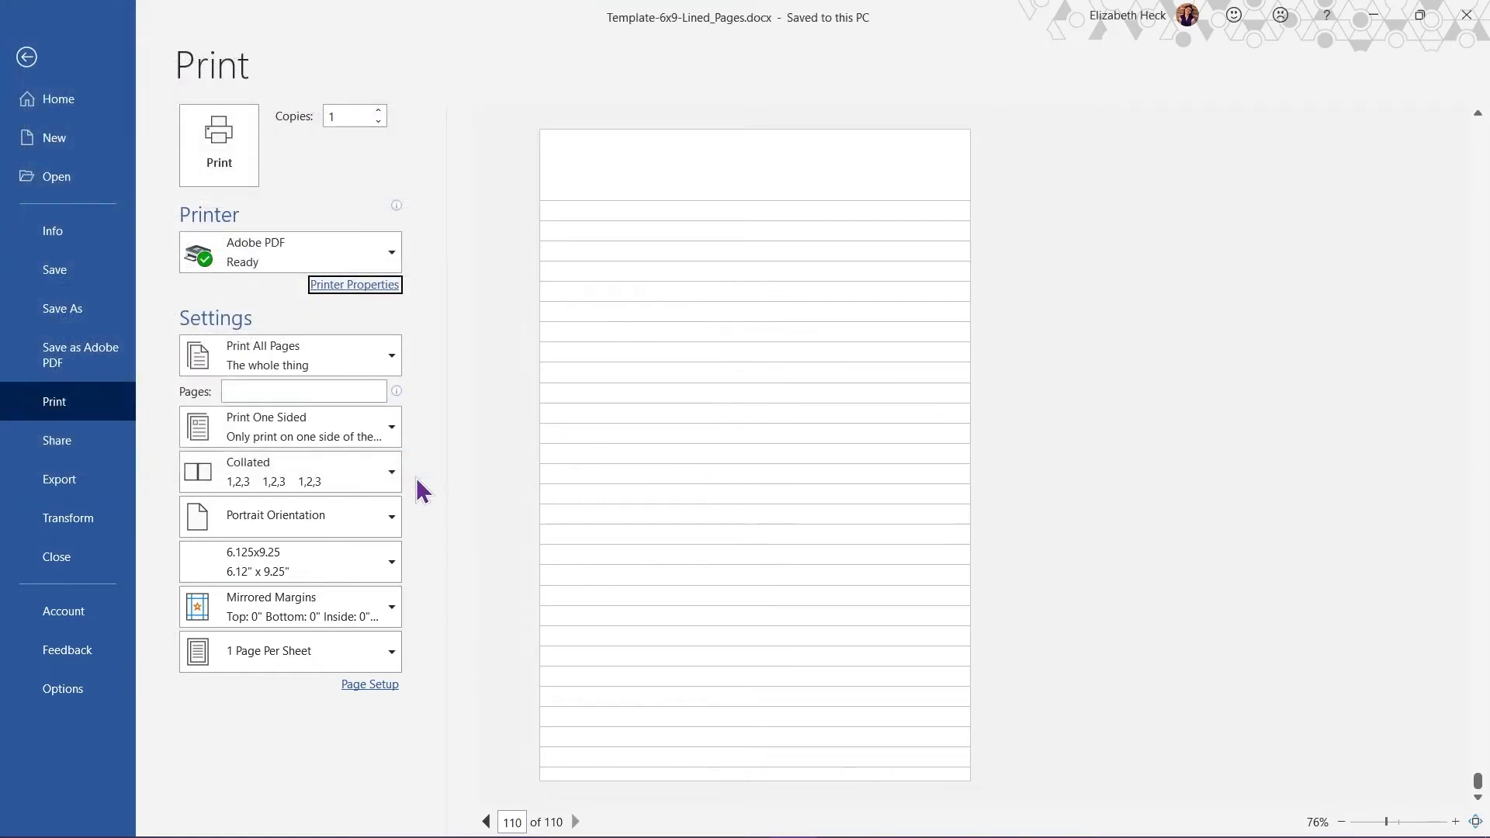
Print the document to PDF as Template-With_Bleed-6.125x9.25-Lined_Pages110.pdf, replacing the existing file and accepting the small margins.
left_click(218, 144)
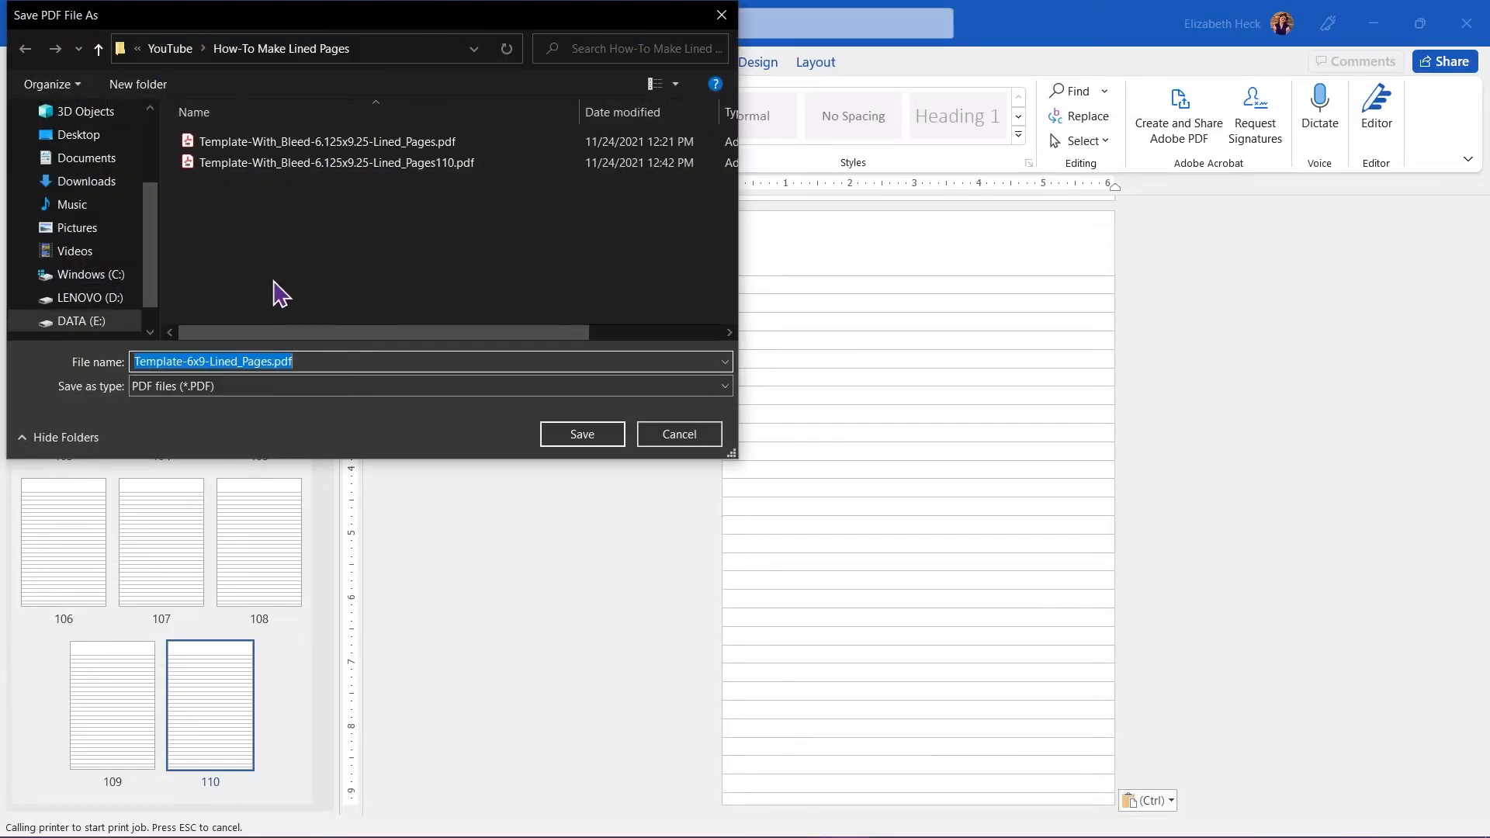
left_click(373, 164)
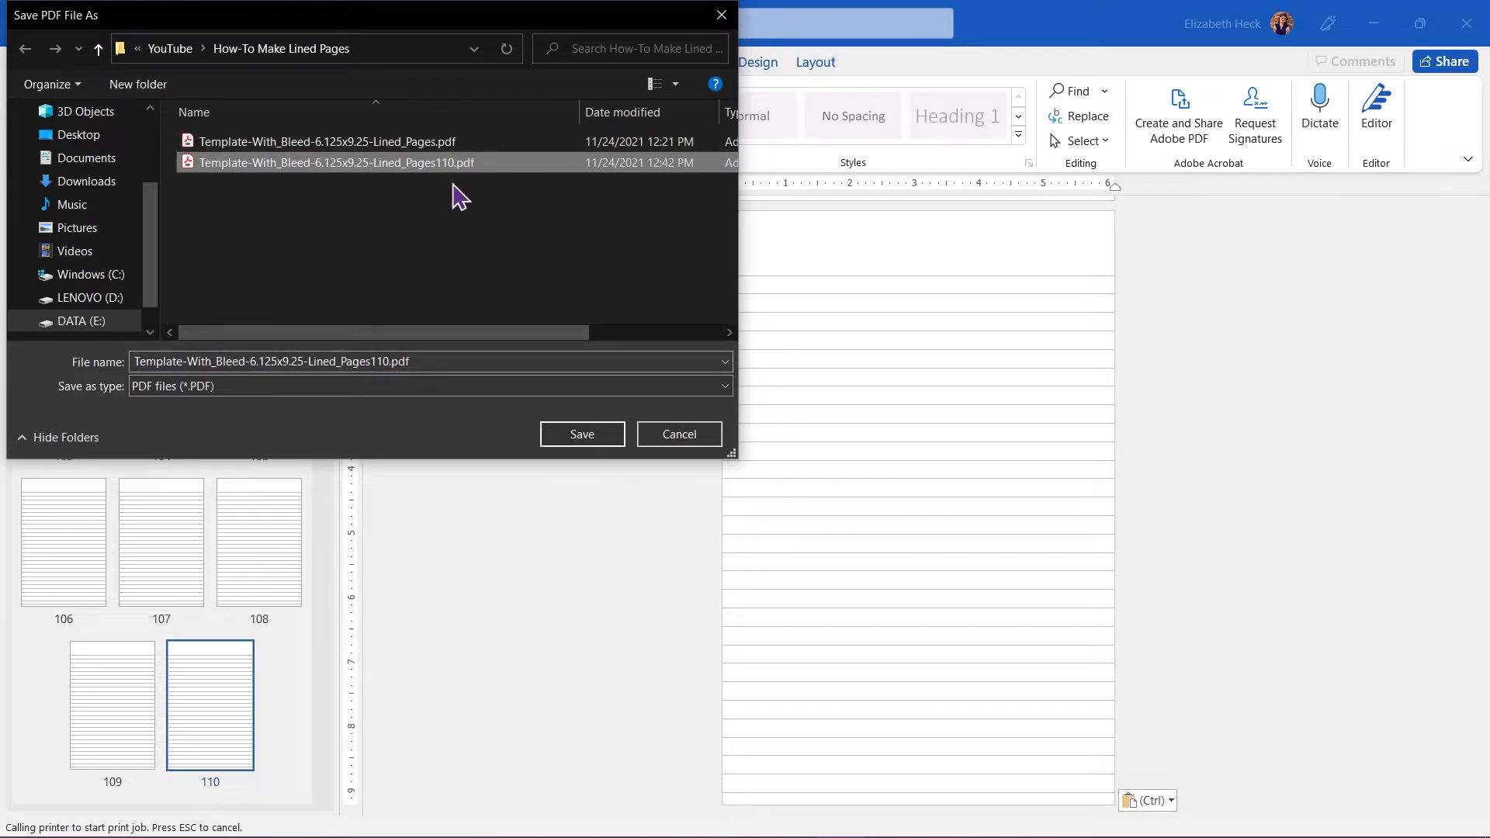
left_click(575, 437)
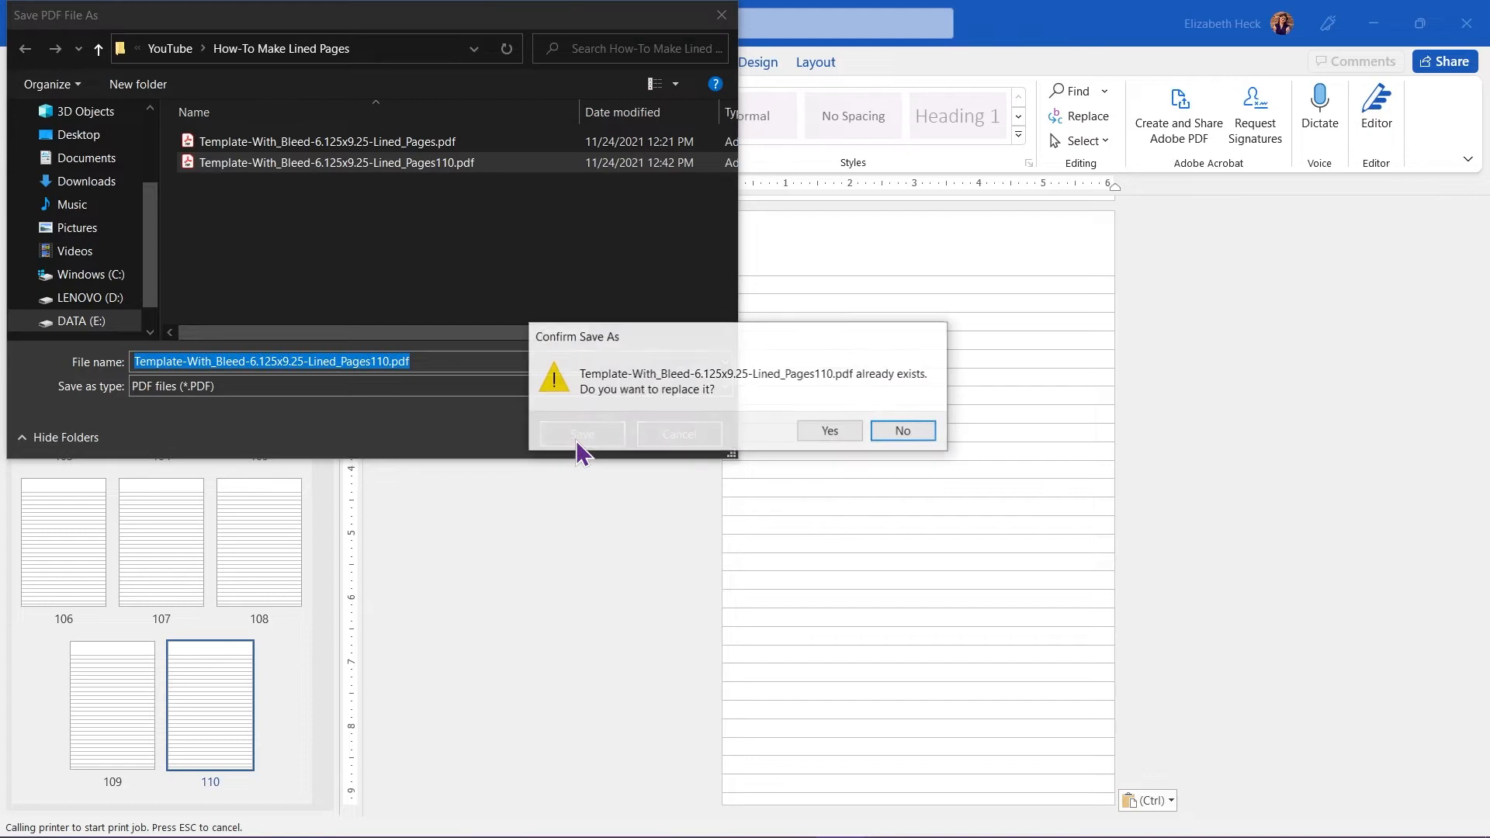
left_click(834, 434)
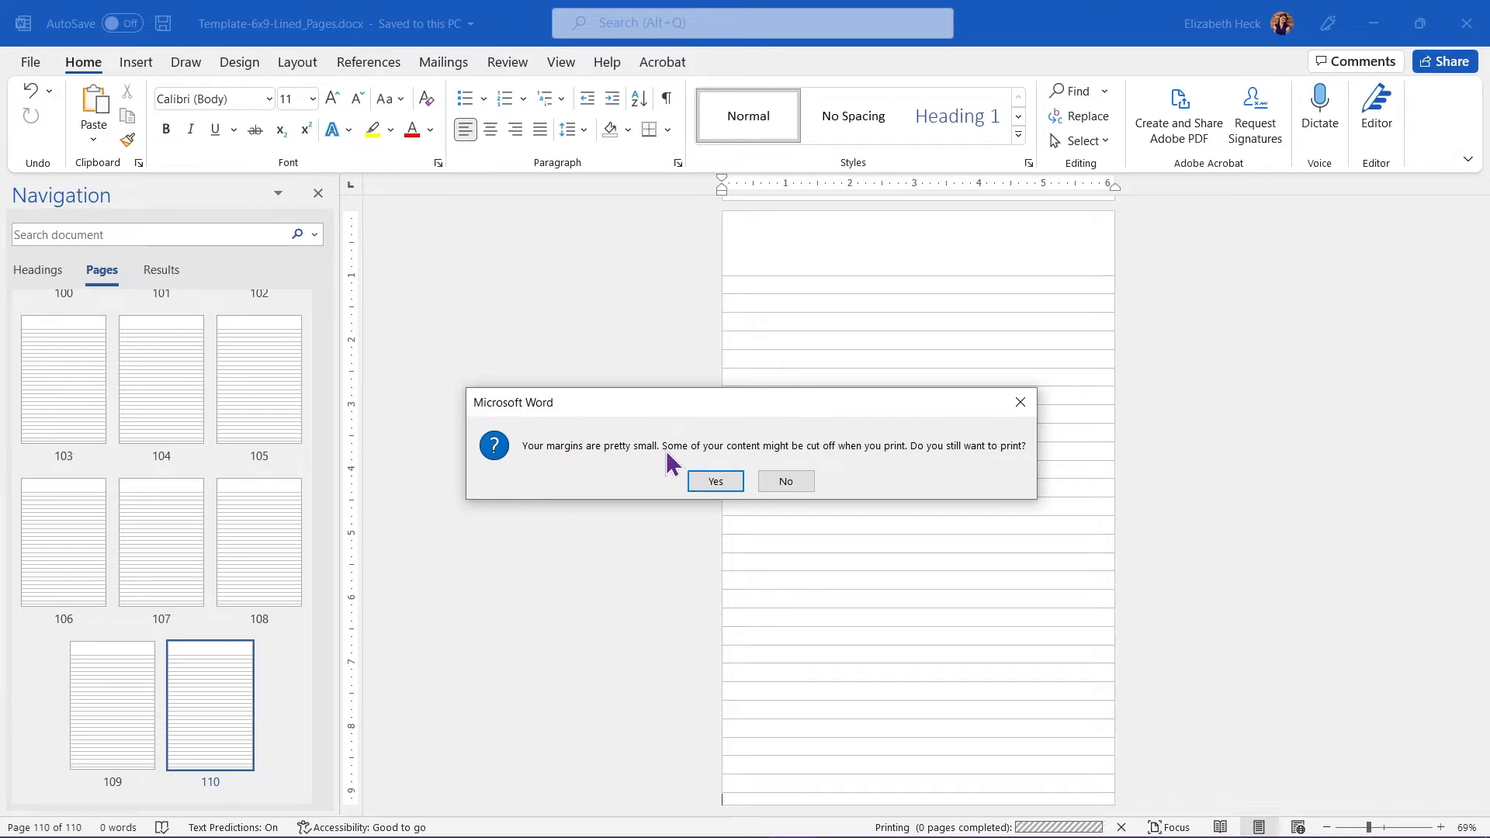
left_click(714, 482)
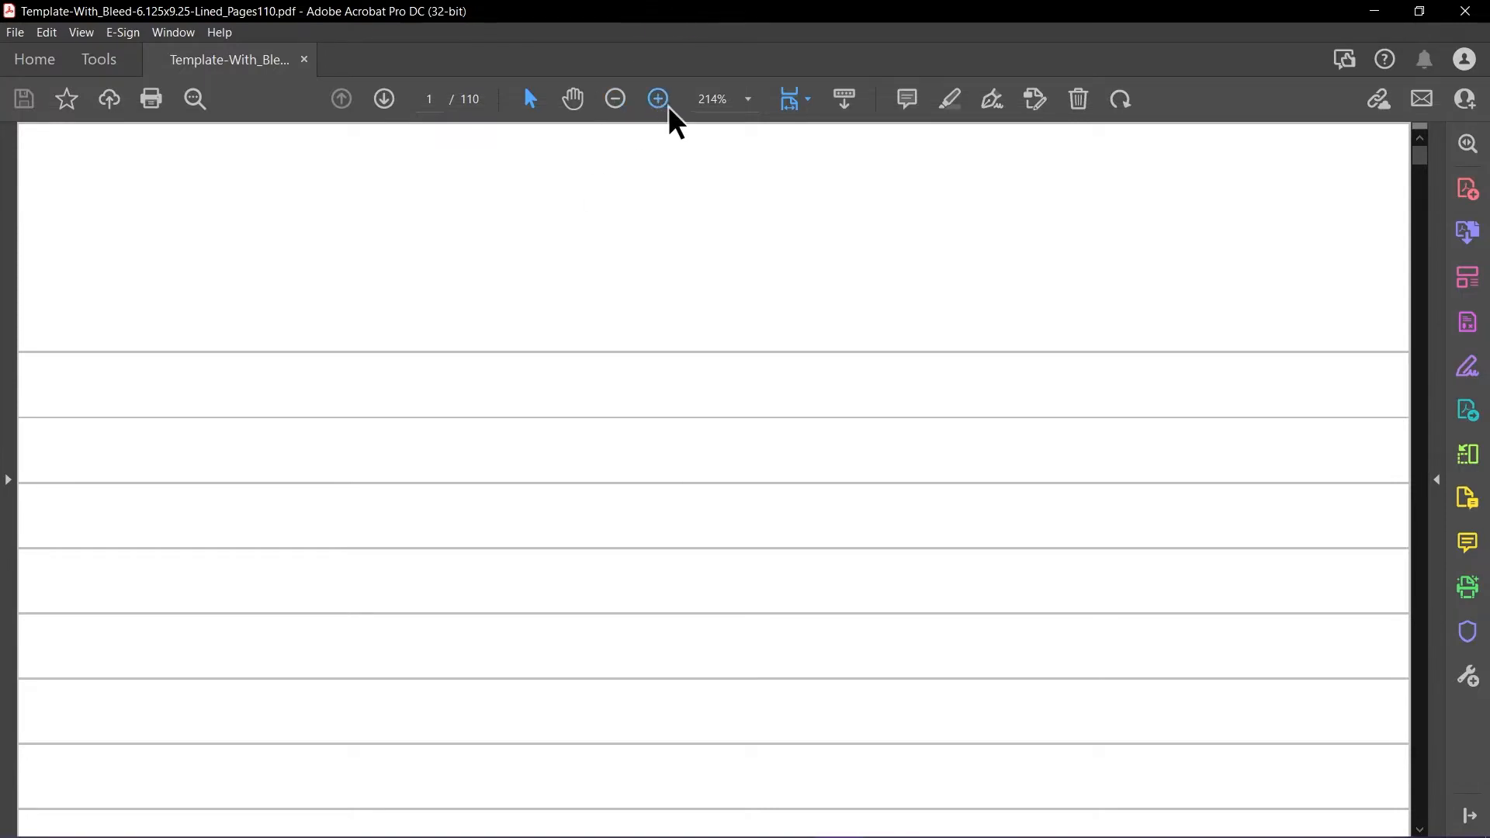
Check the exported PDF's lined pages at 50% zoom, then close the PDF viewer.
left_click(748, 102)
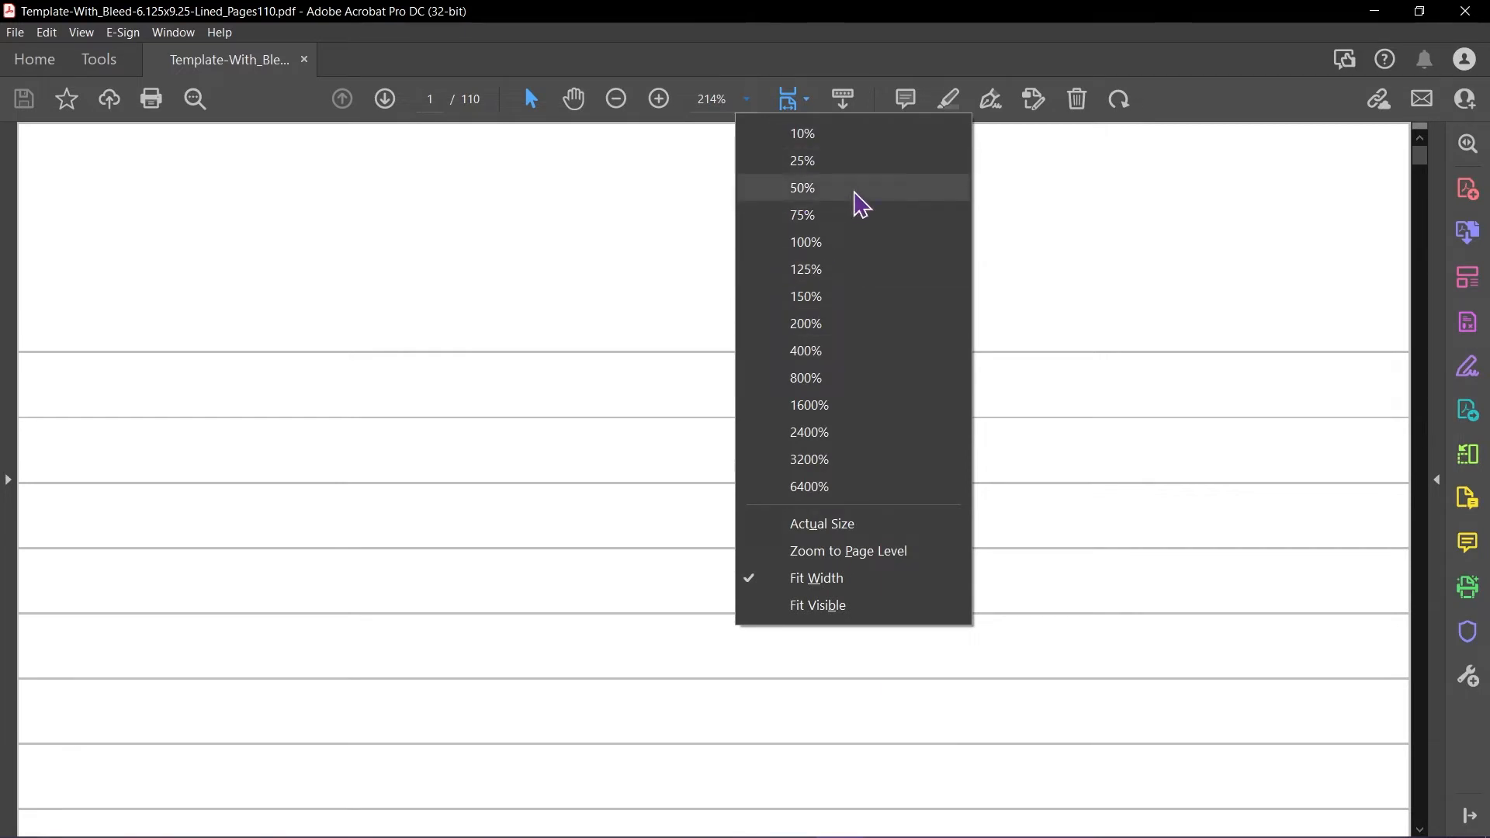
left_click(858, 194)
scroll(803, 427, "down", 2)
scroll(804, 427, "down", 10)
scroll(800, 415, "down", 10)
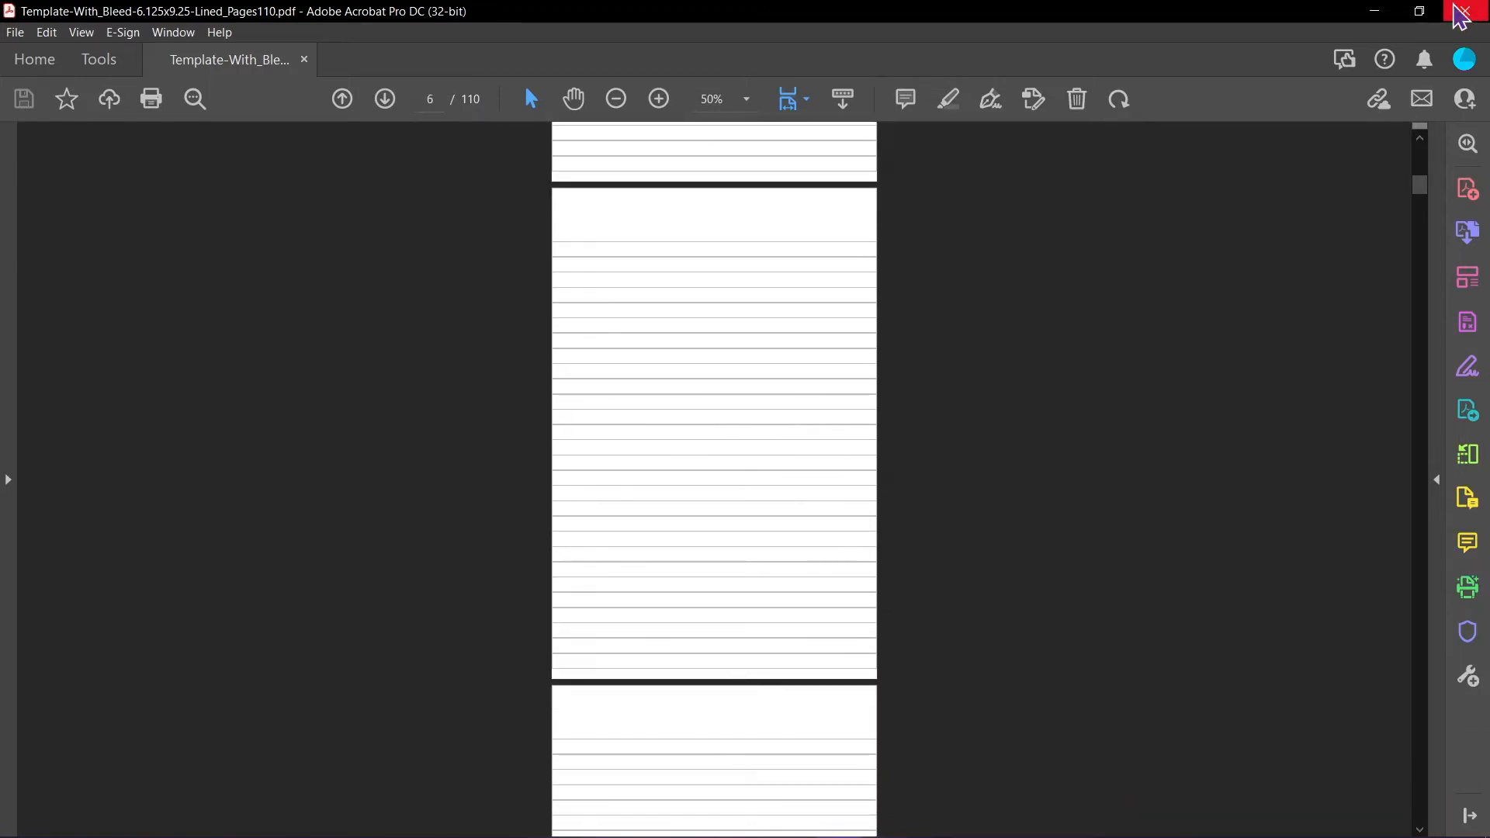
left_click(1458, 14)
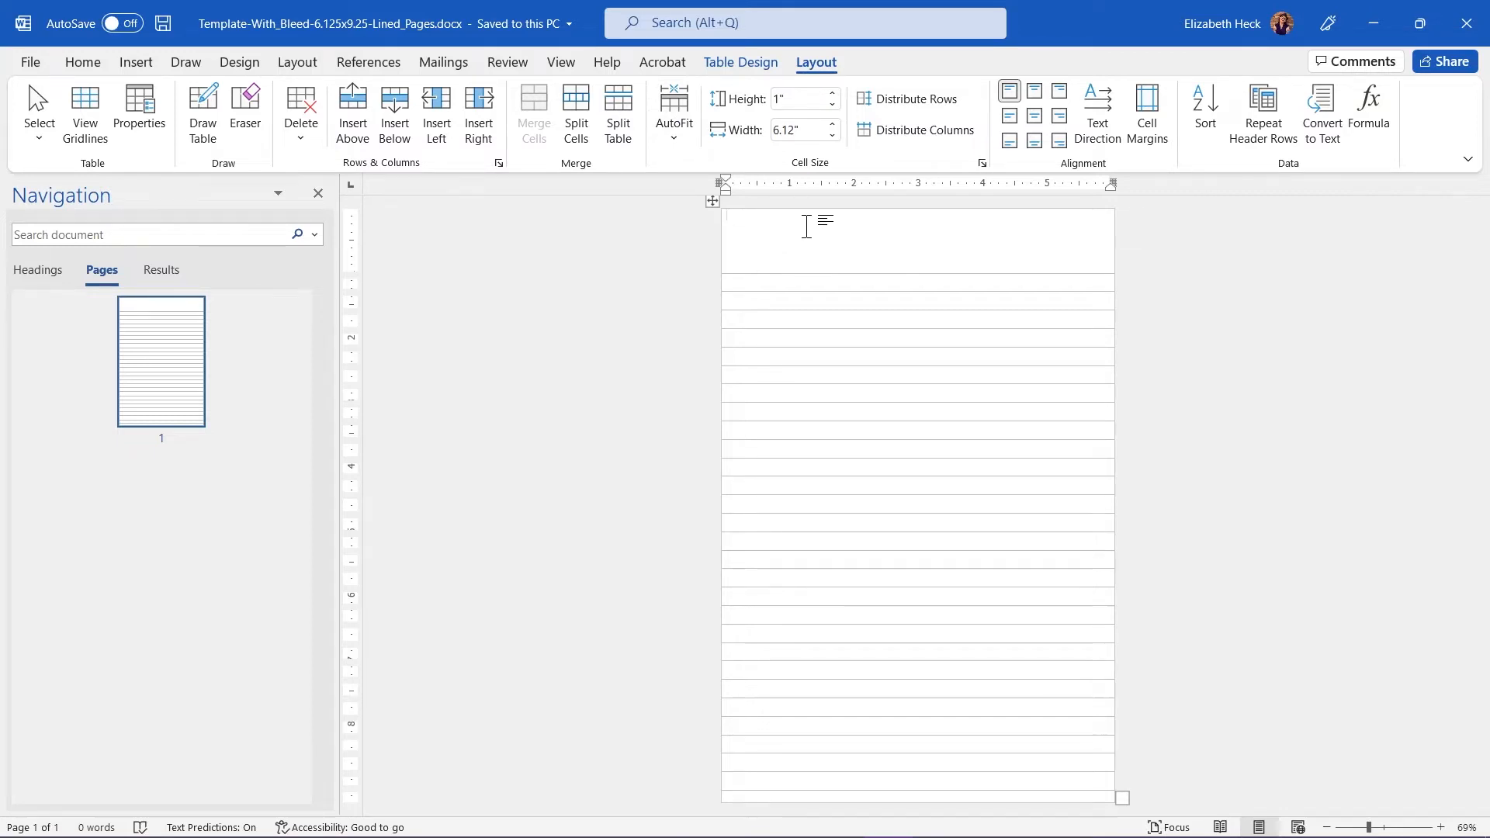
left_click(782, 279)
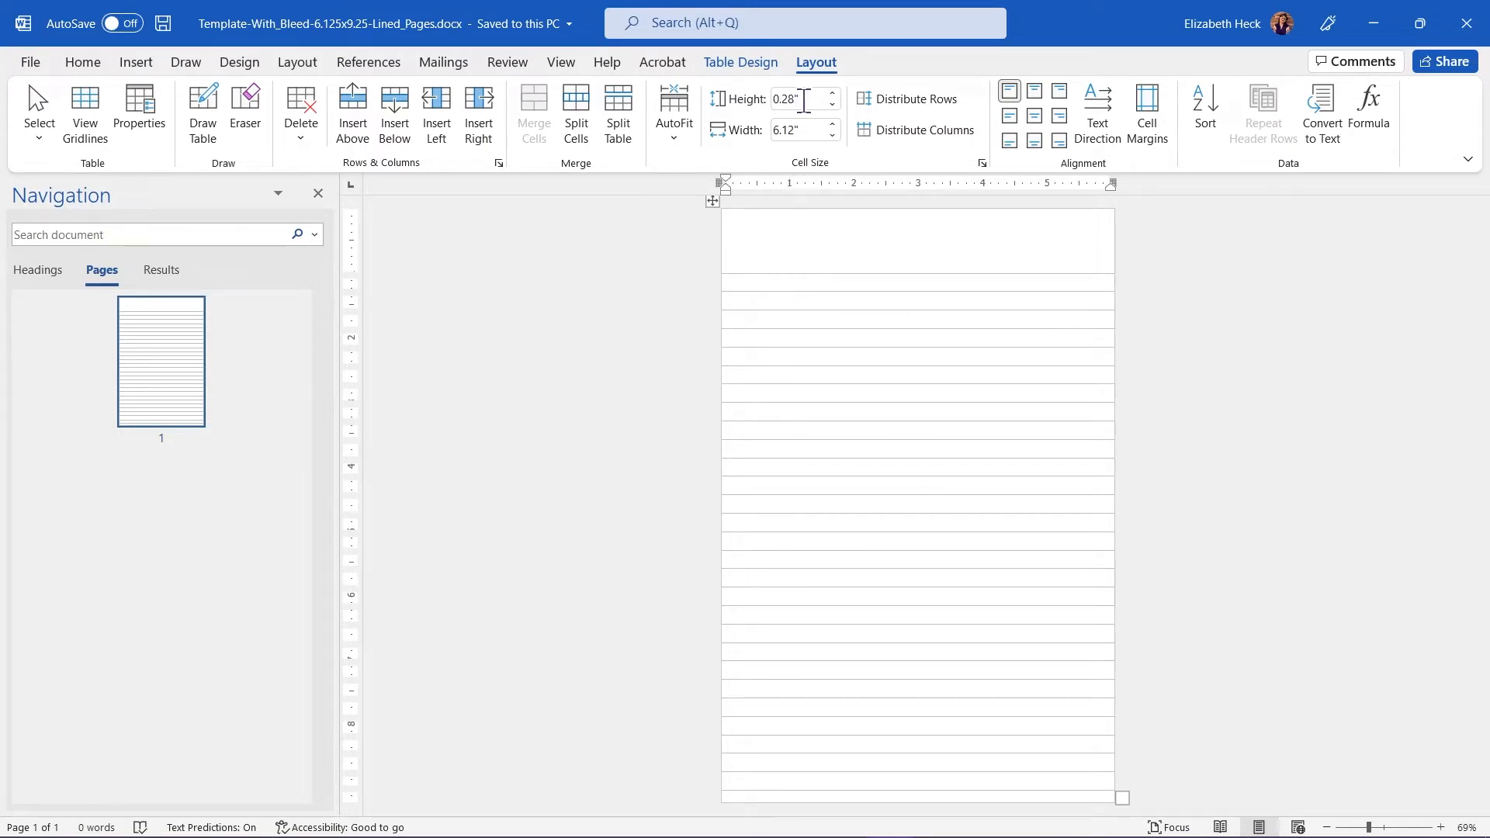
left_click(798, 237)
type("0.28")
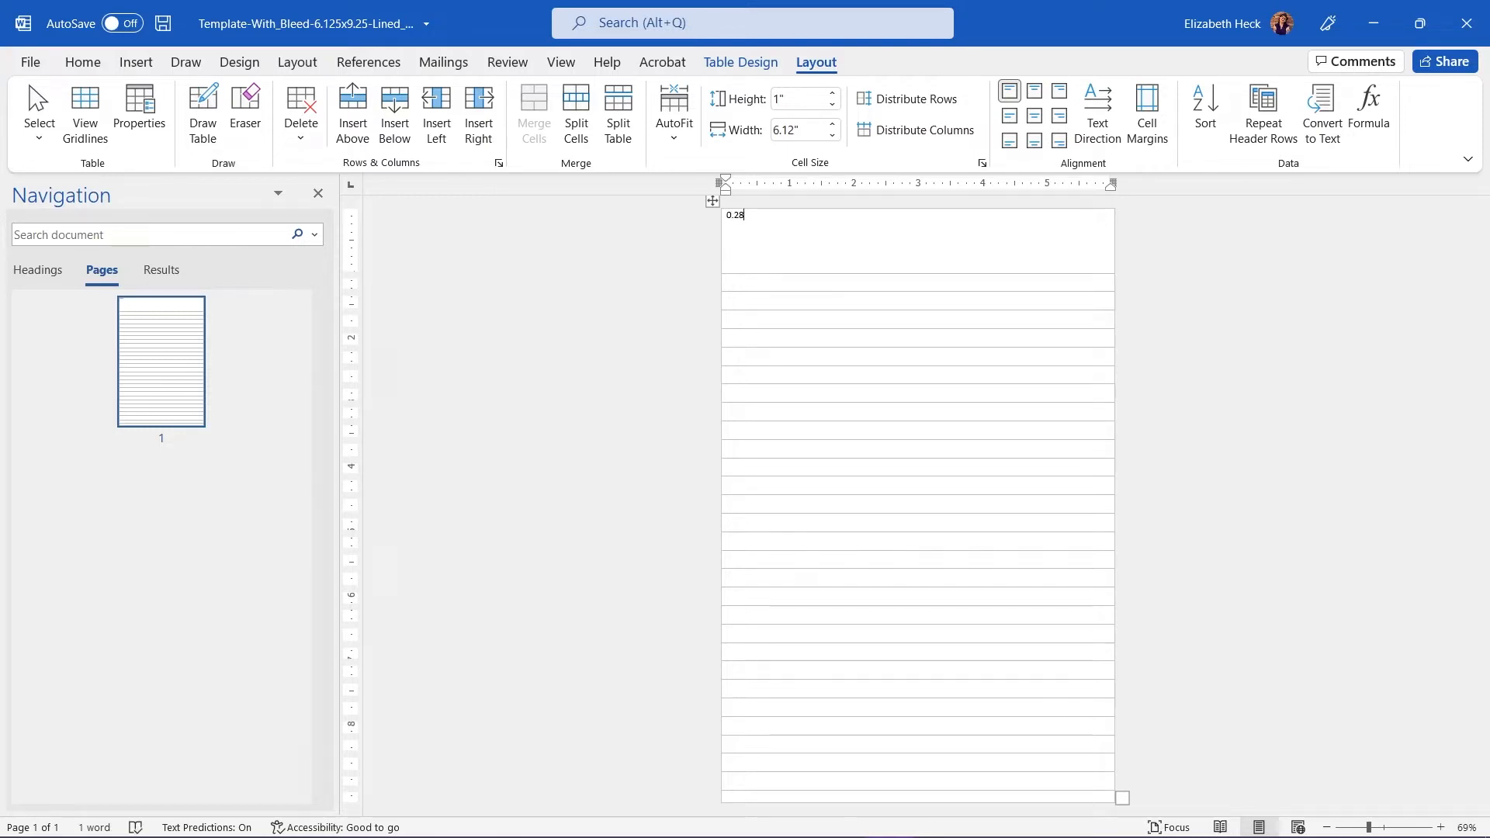
key("BackSpace")
key("BackSpace")
key("BackSpace")
key("BackSpace")
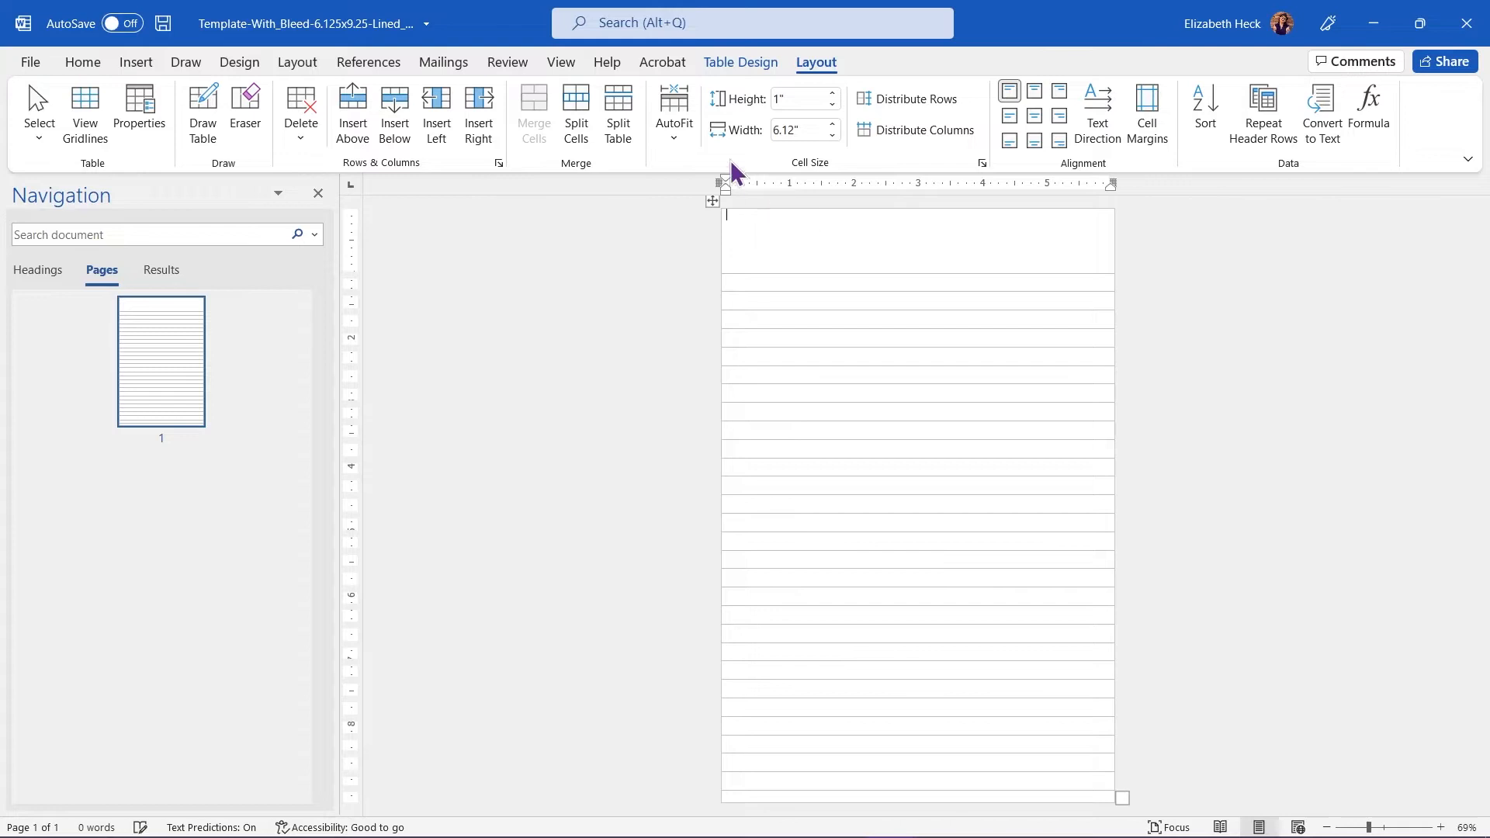
Set the height of the table's first row to 0.28 inches and delete the table's last row.
left_click(801, 104)
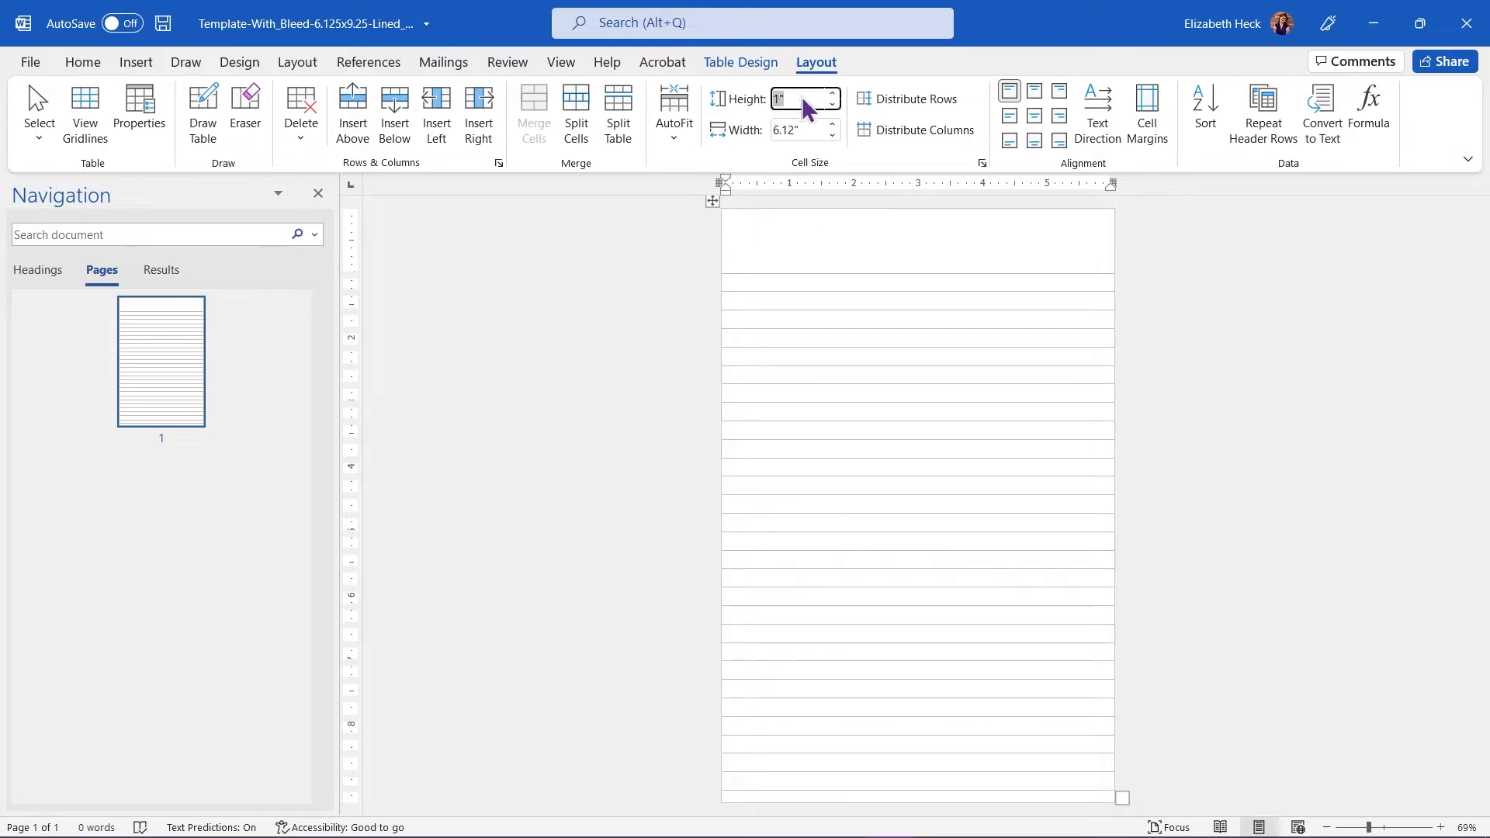
type("0.28")
key("Return")
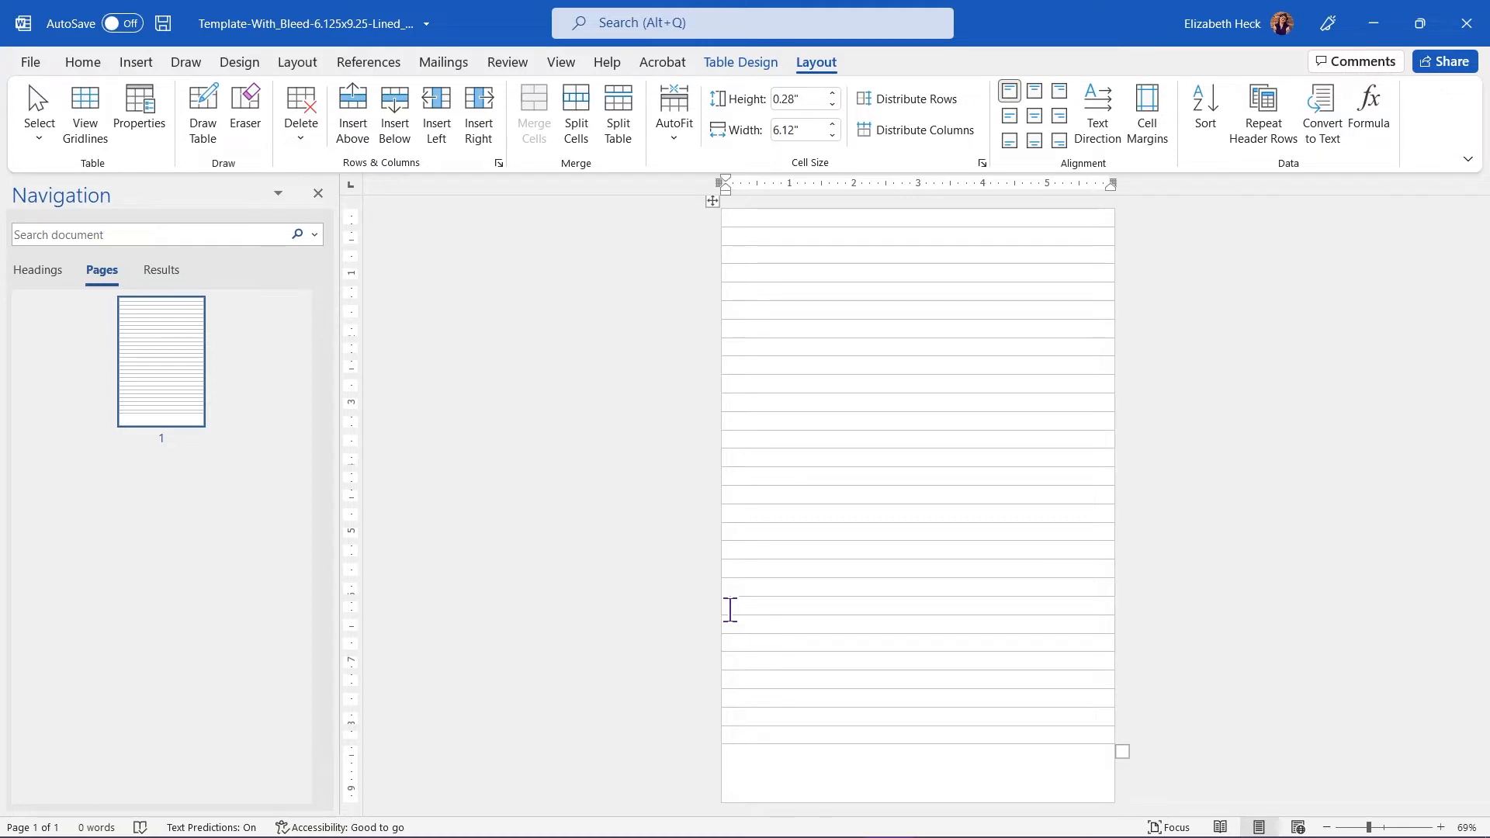
right_click(737, 731)
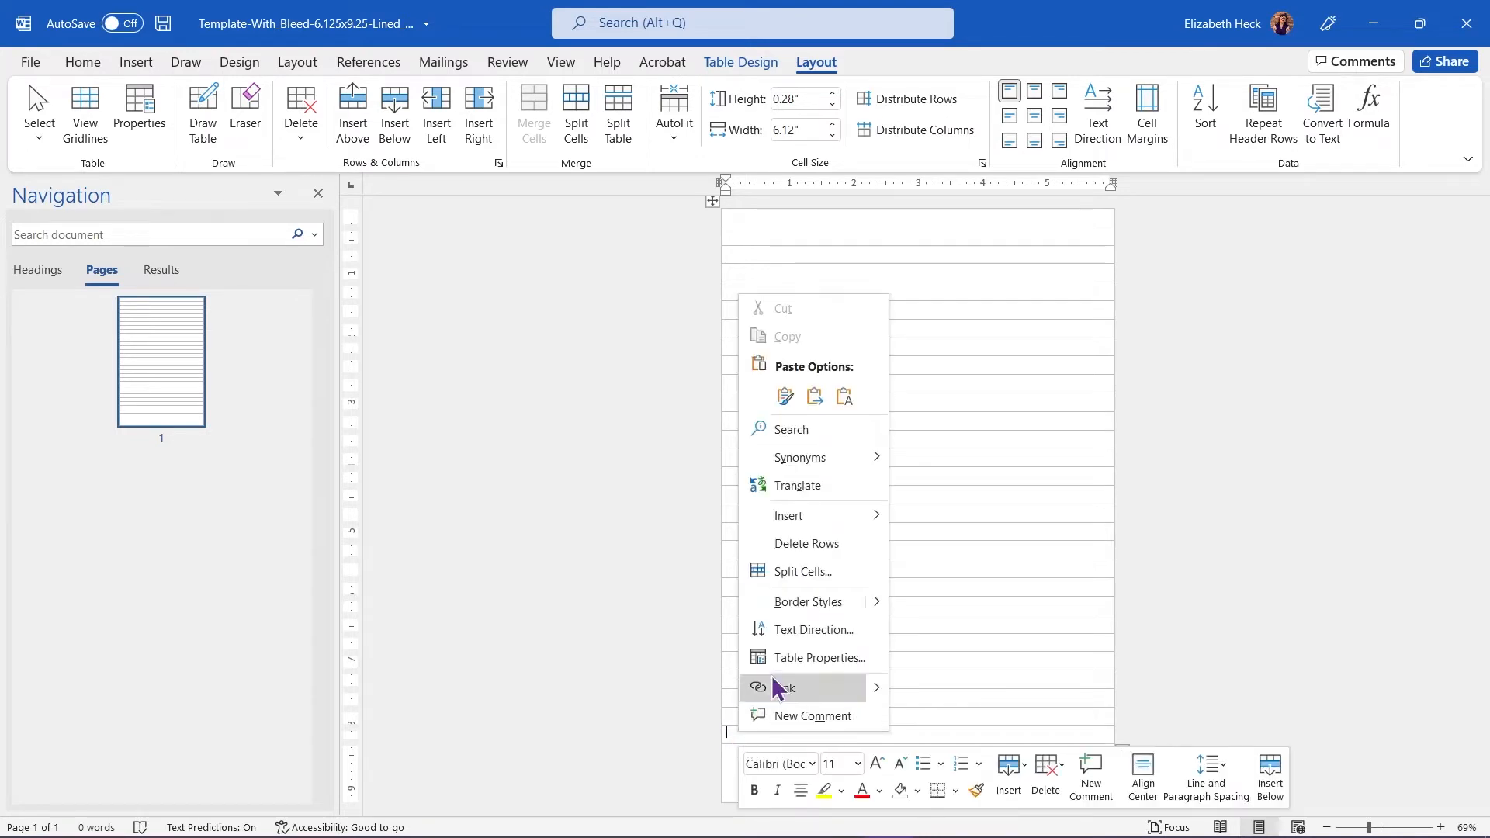
left_click(815, 543)
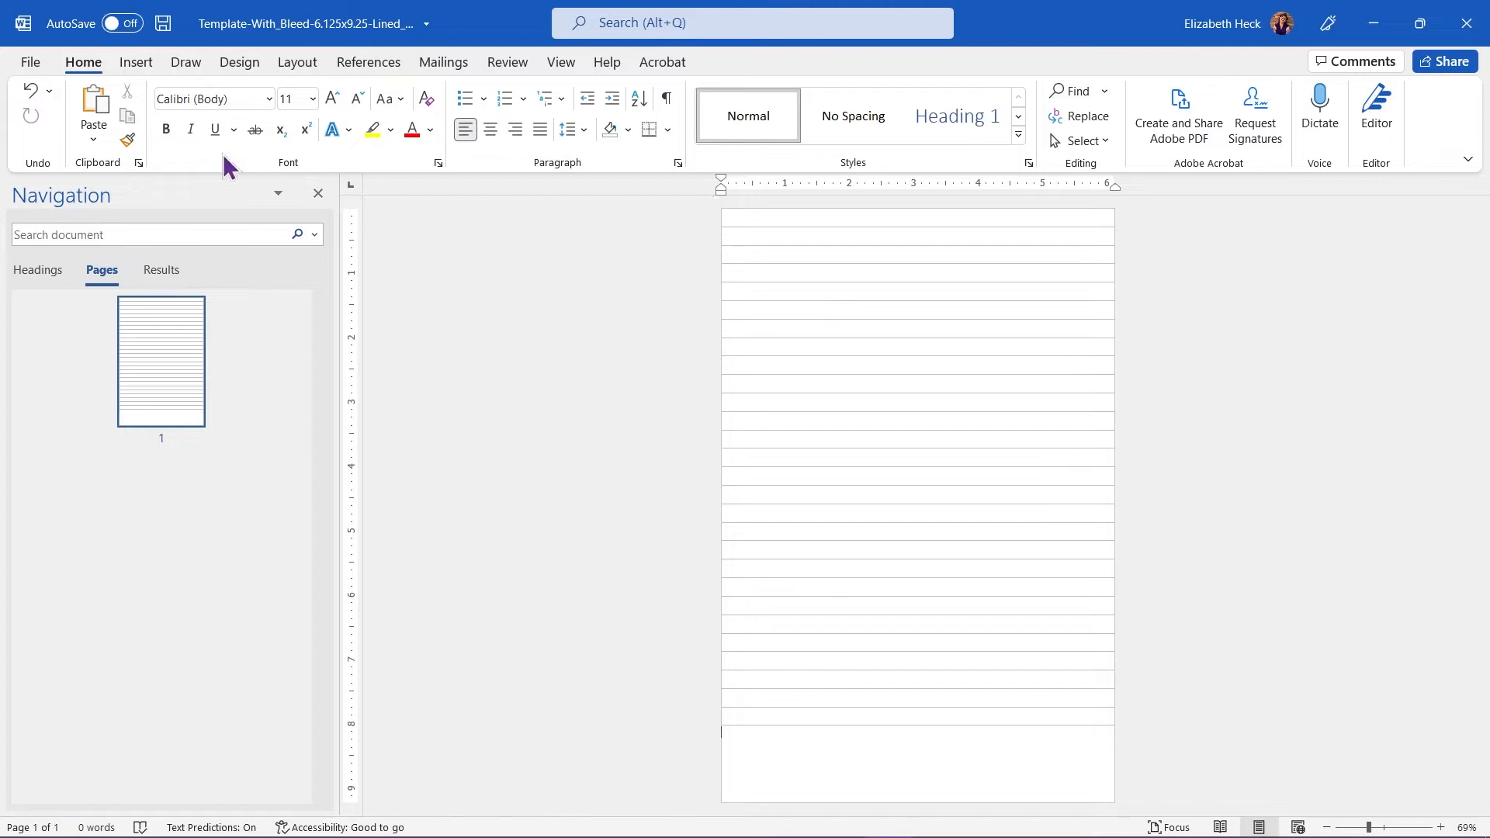
Insert page numbers at the top of the page in the Plain Number 3 style.
left_click(134, 62)
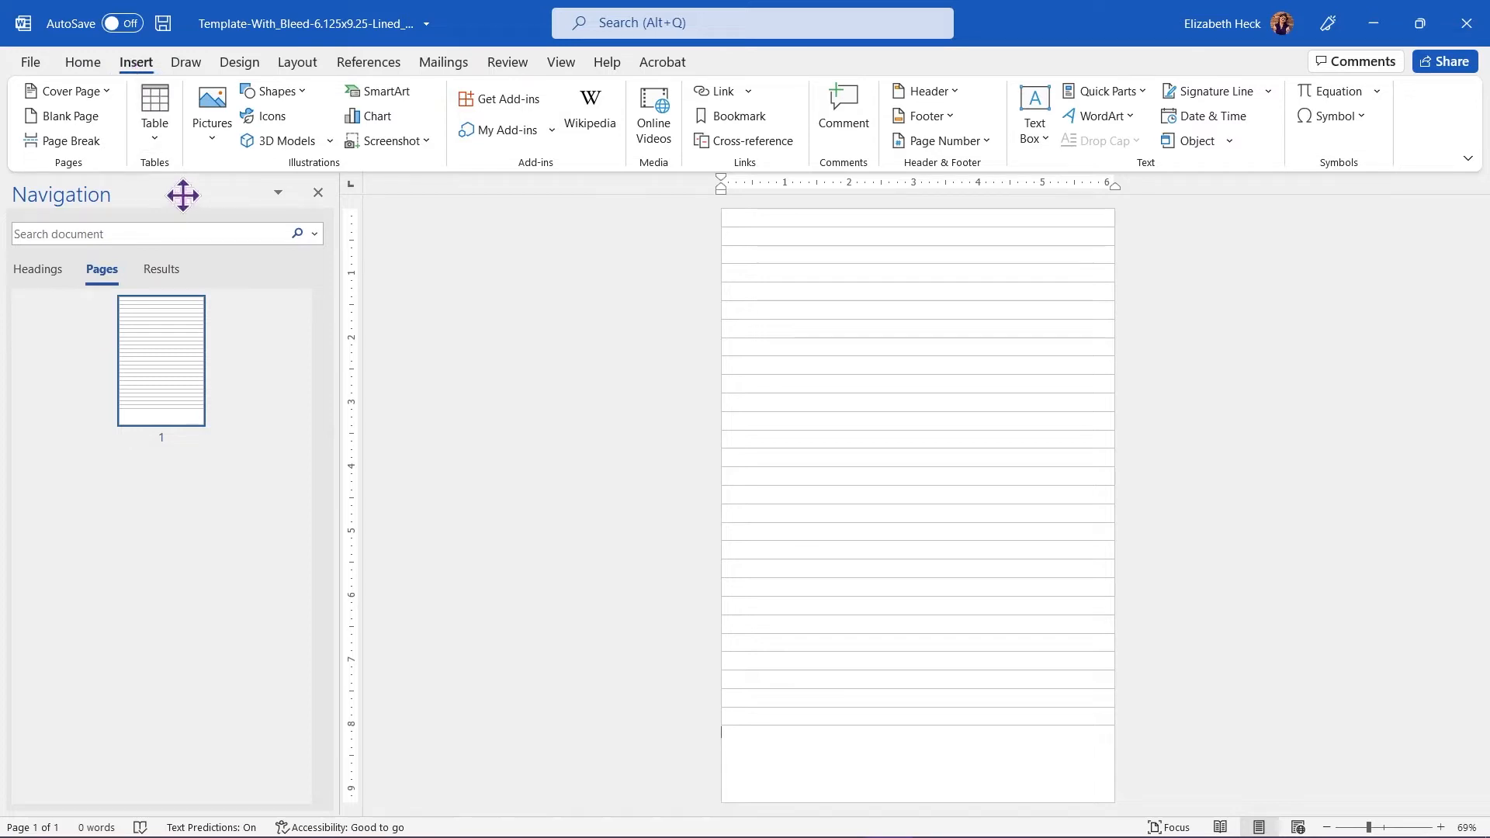
left_click(960, 137)
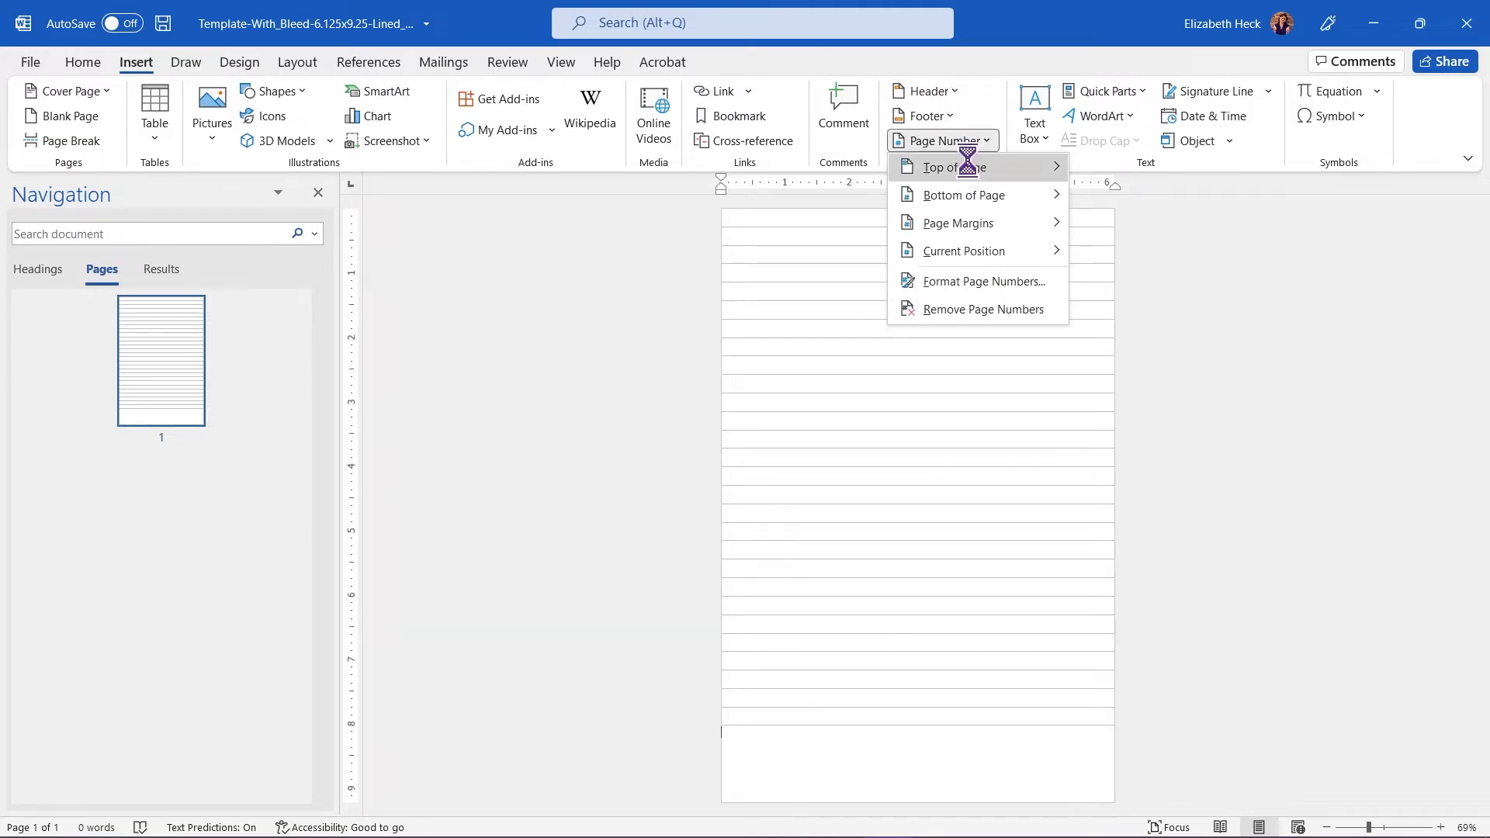
mouse_move(971, 161)
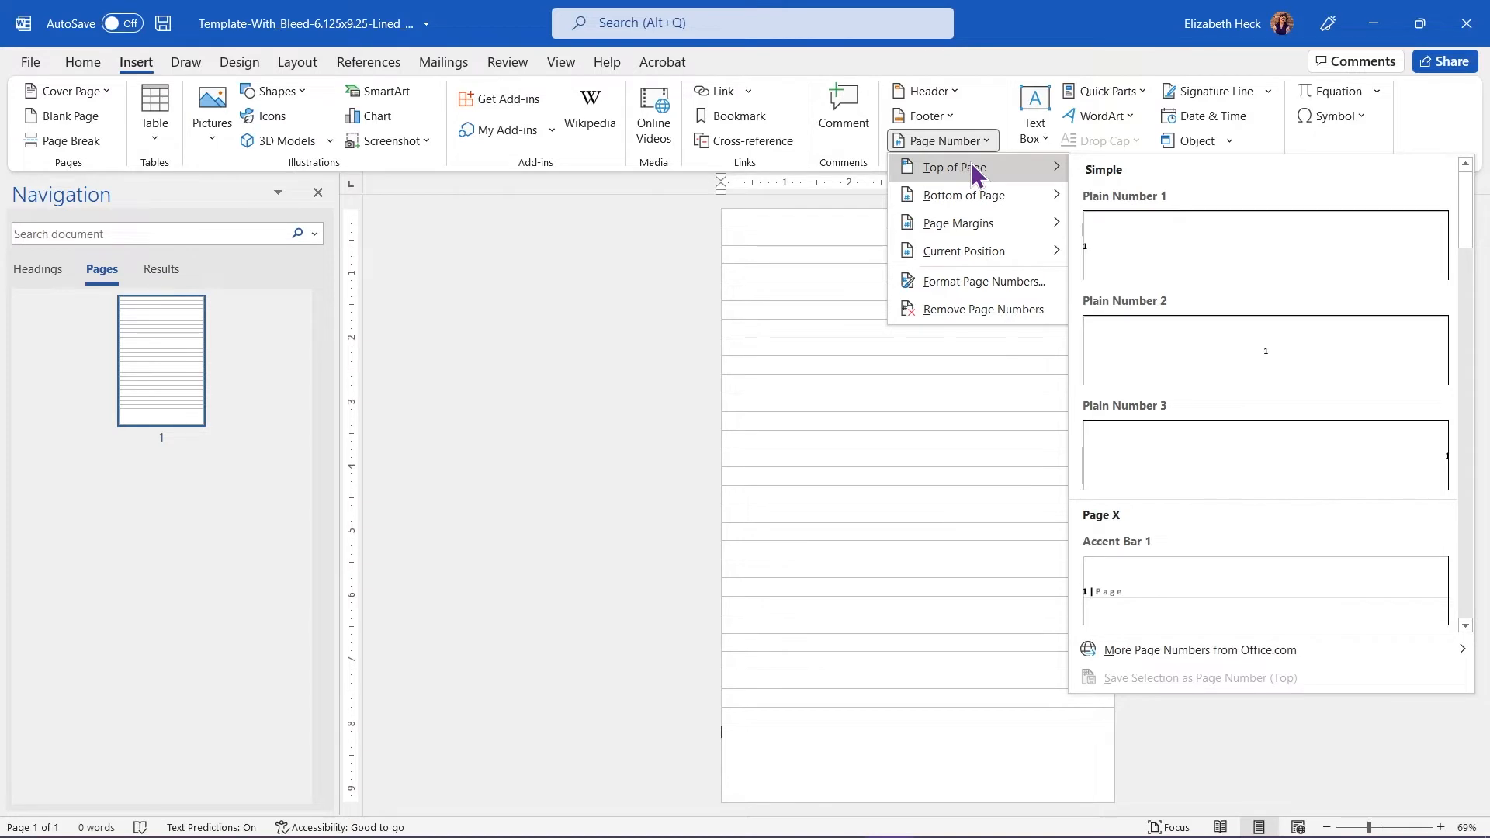
mouse_move(979, 252)
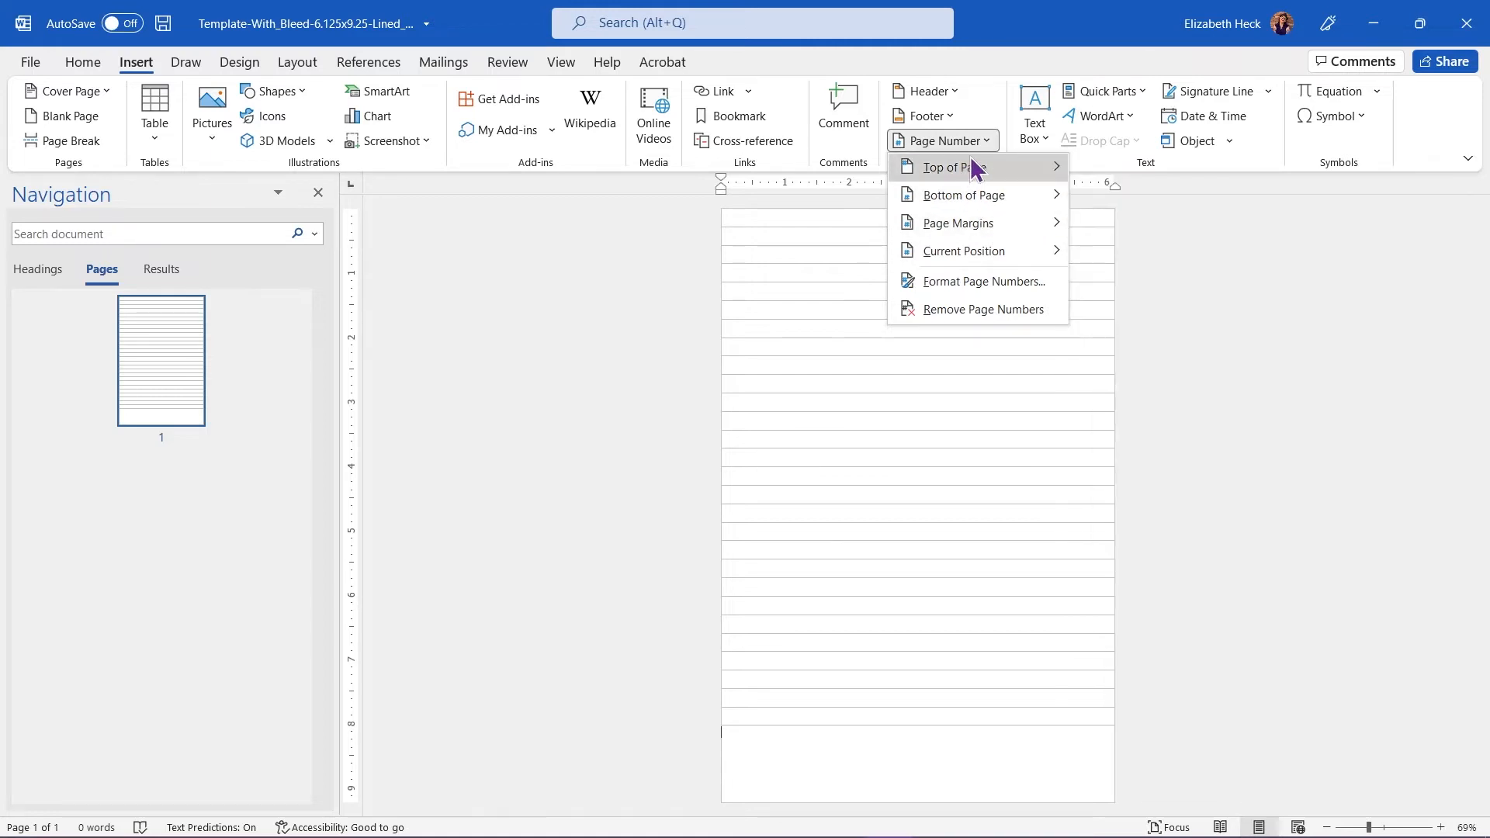
mouse_move(1016, 165)
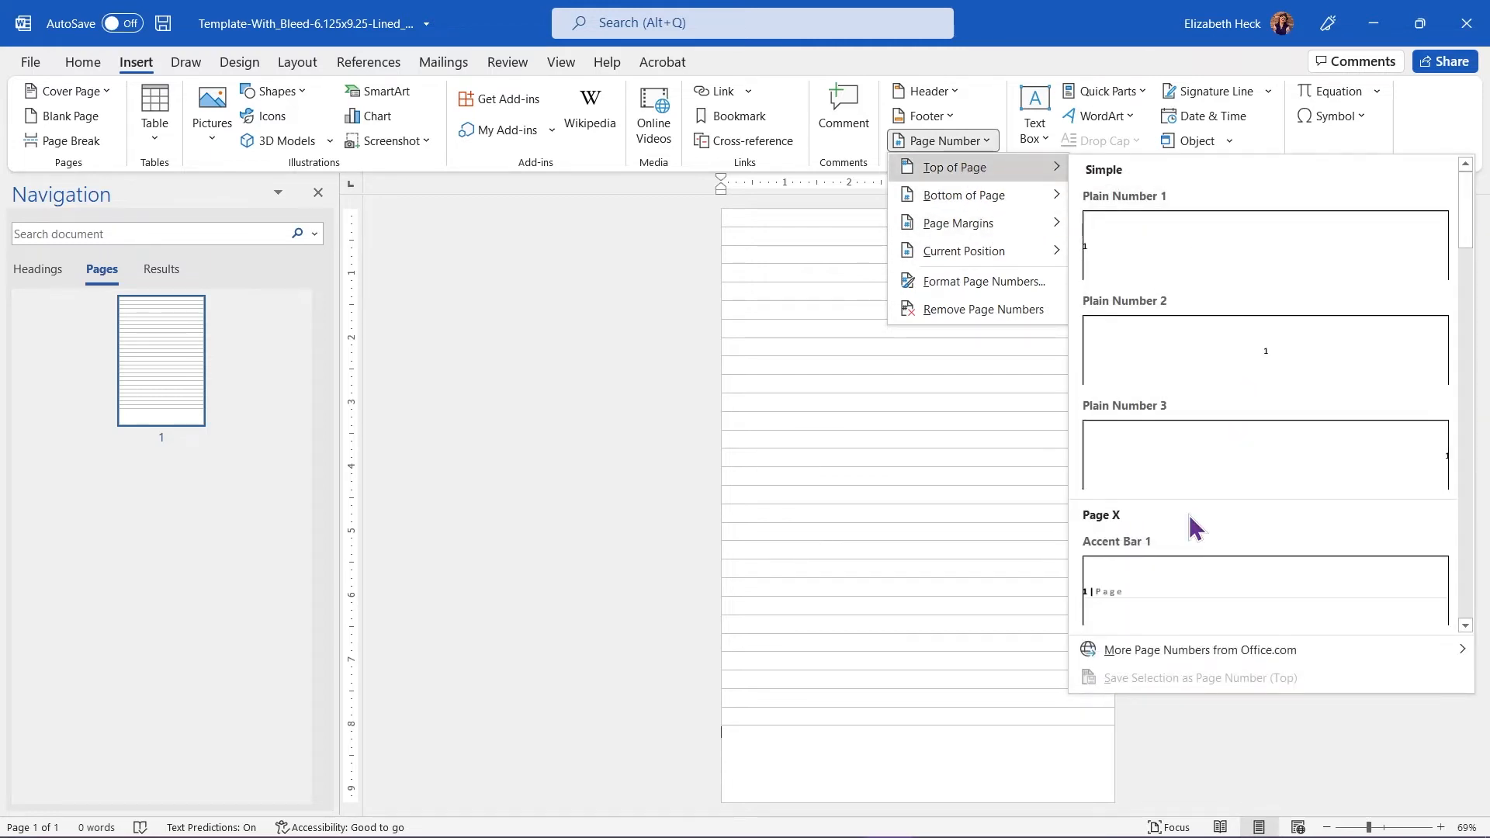
left_click(1184, 458)
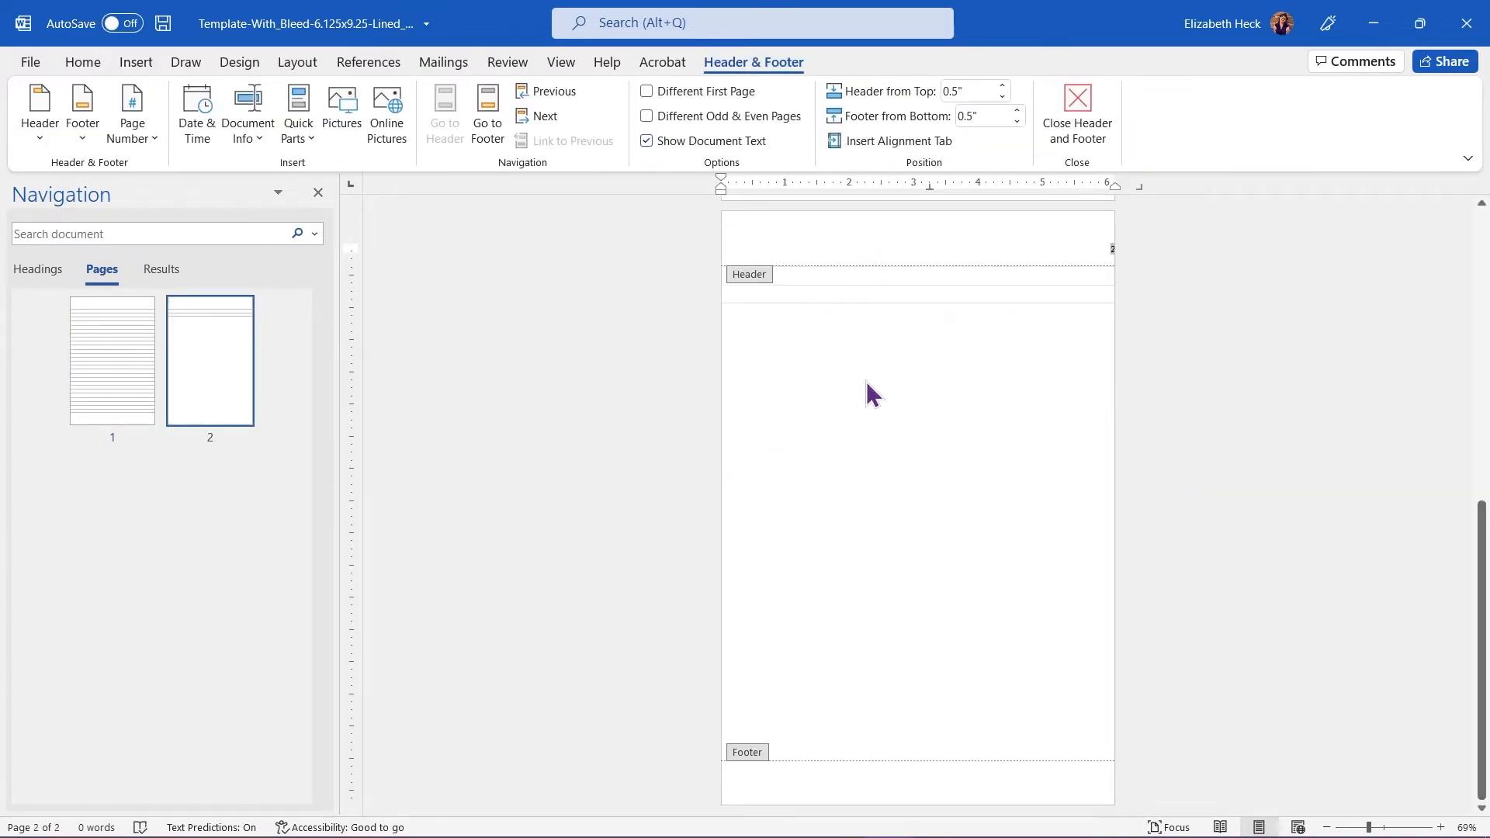
Set the footer's distance from the bottom of the page to 0 inches.
scroll(865, 385, "up", 1)
scroll(865, 385, "up", 2)
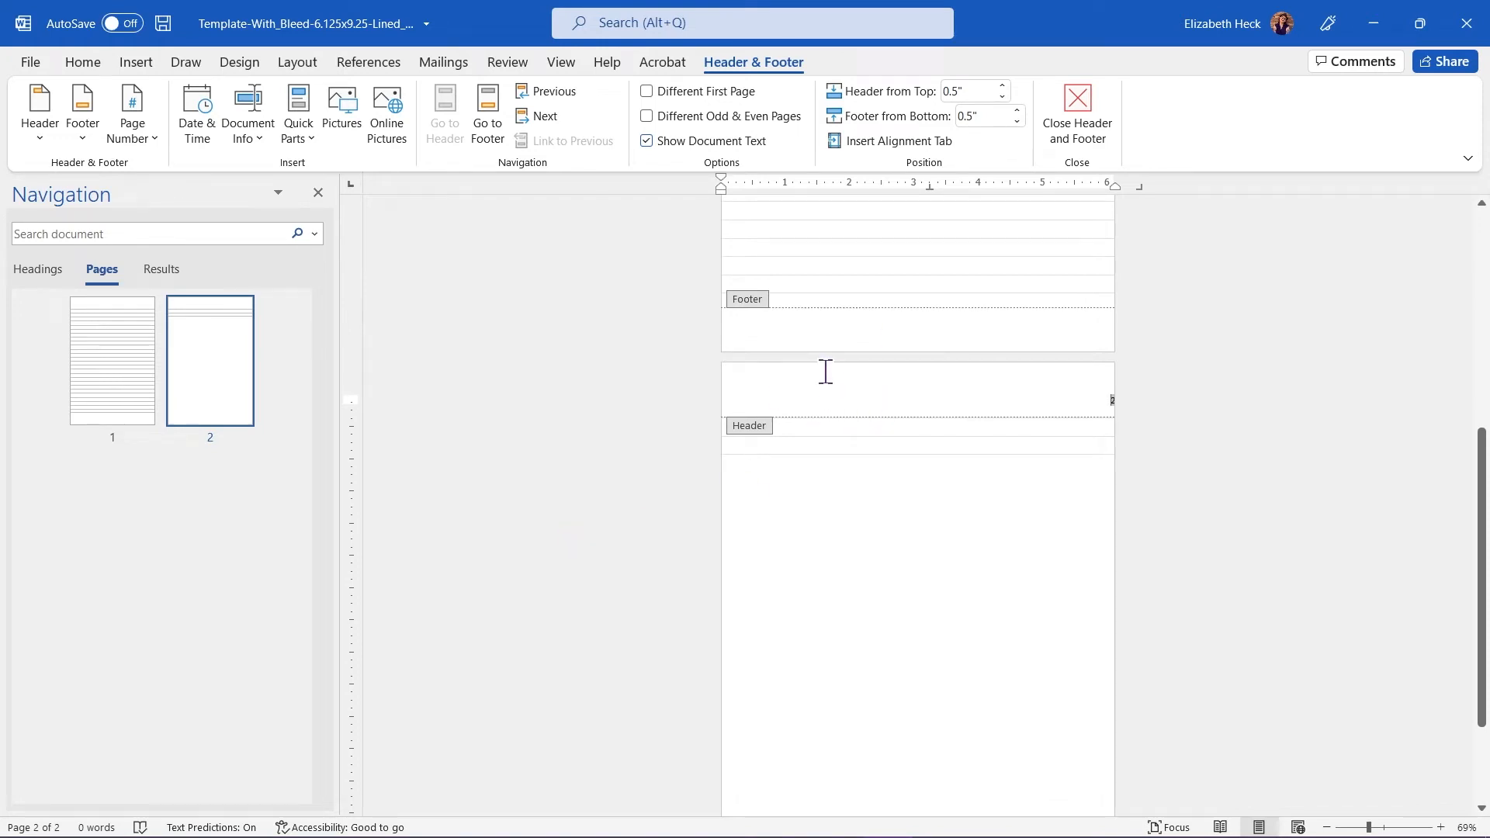
left_click(981, 114)
left_click(956, 121)
left_click_drag(957, 121, 1007, 120)
type("0")
key("Return")
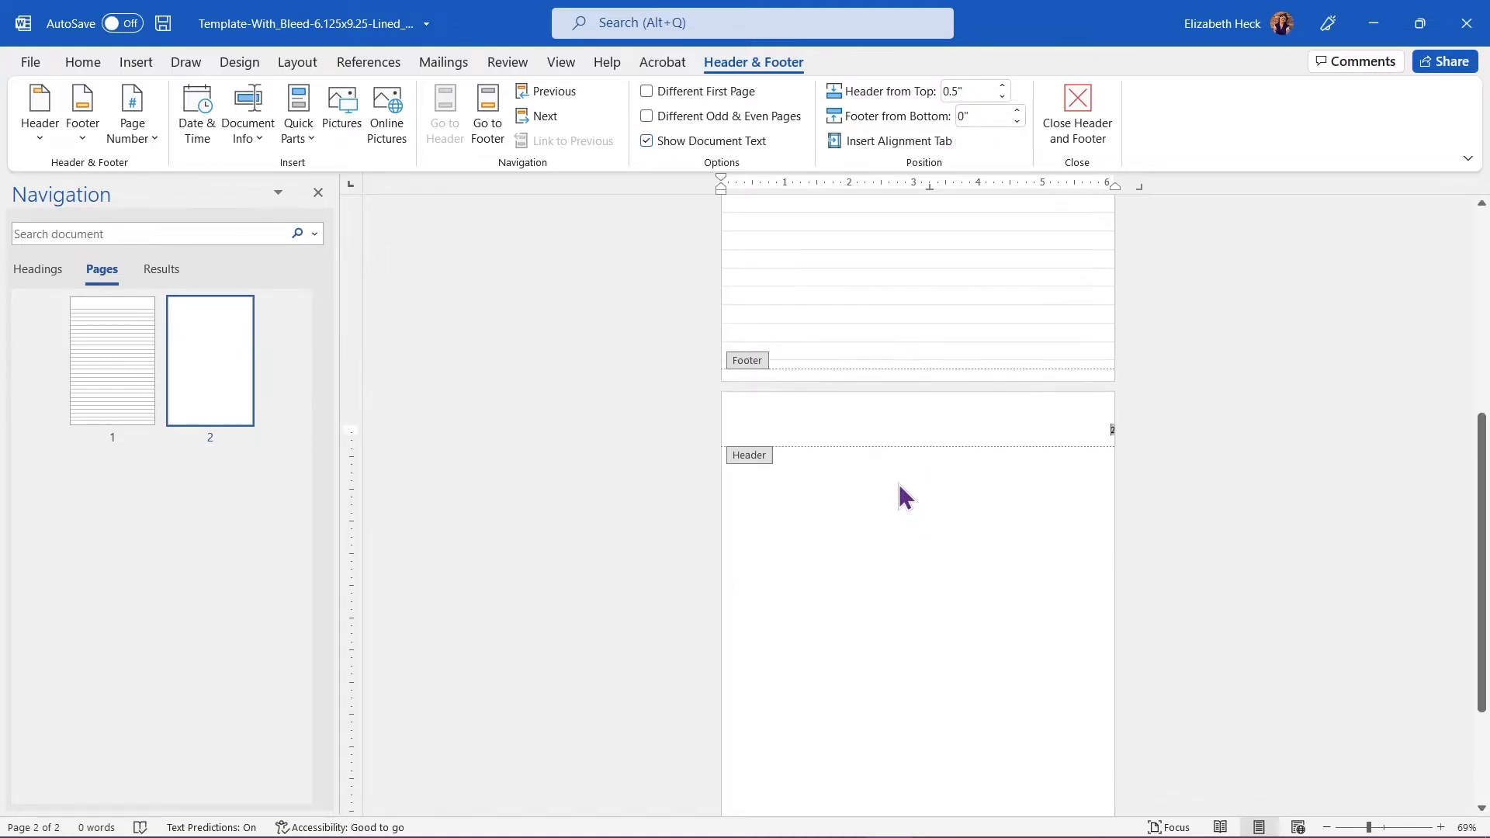
scroll(900, 496, "up", 5)
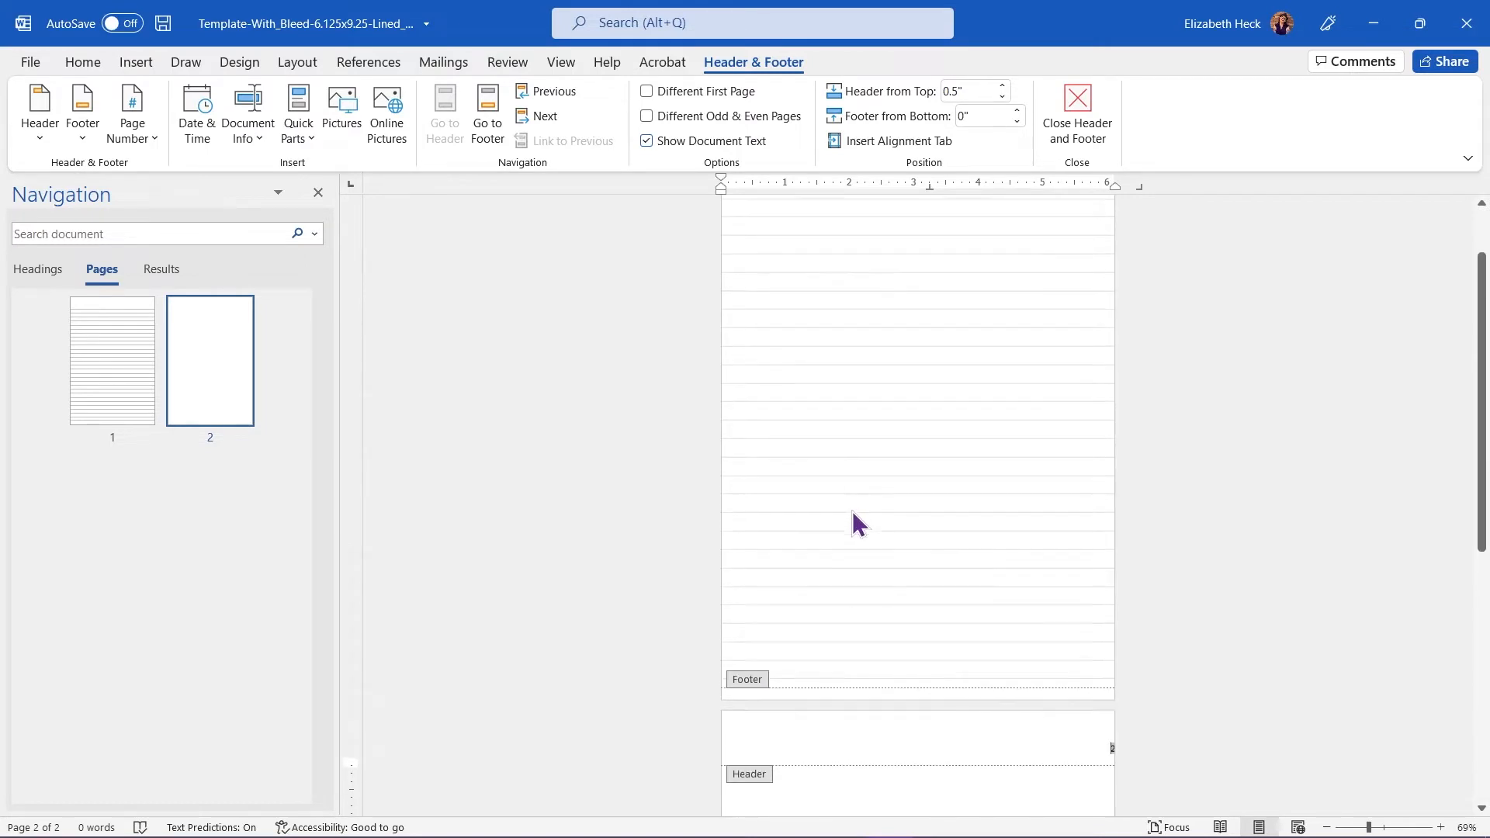
Set the header's distance from the top of the page to 0.4 inches.
scroll(857, 523, "up", 2)
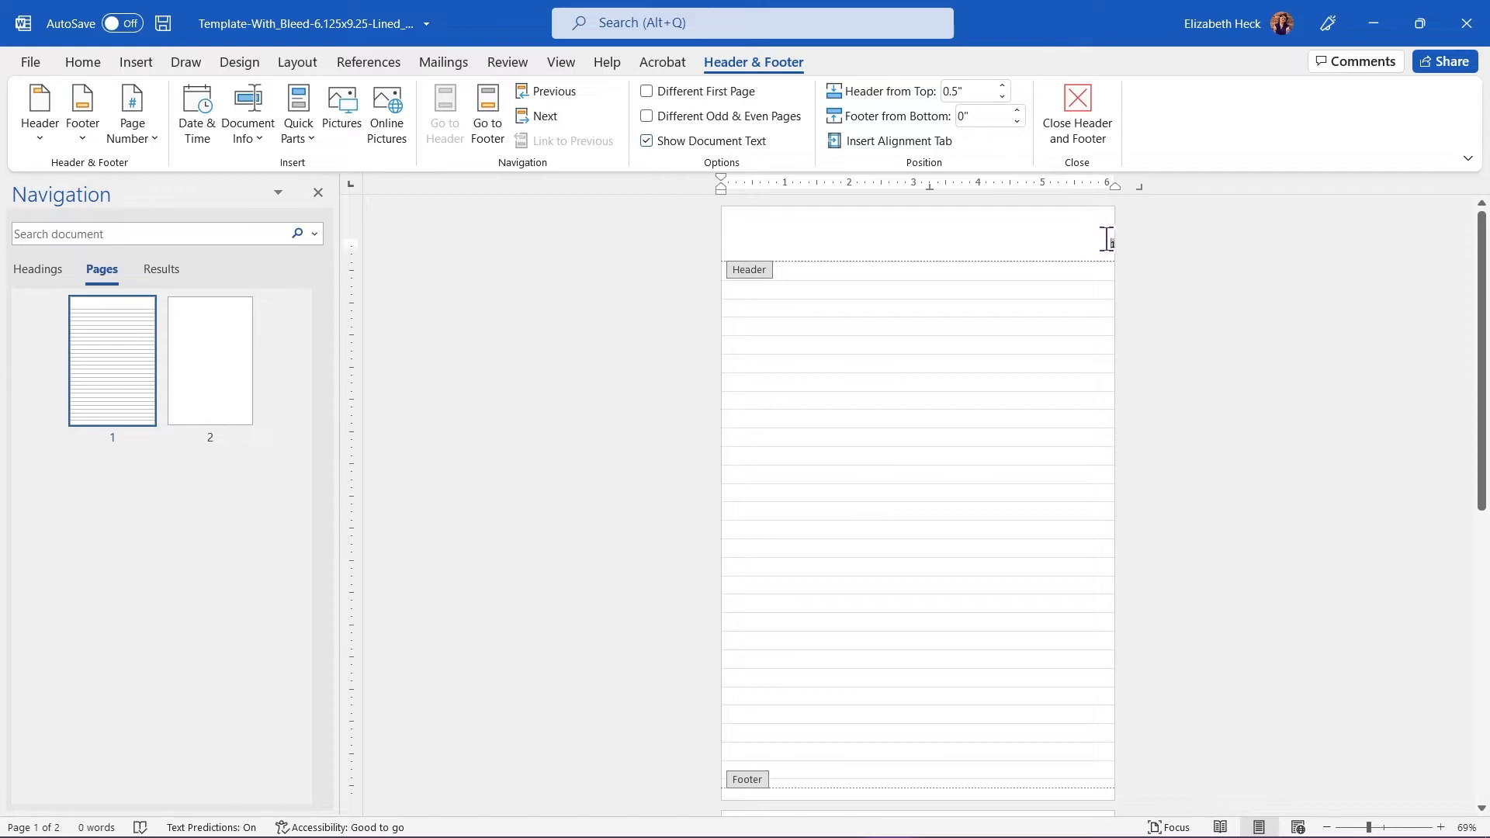
scroll(957, 434, "down", 5)
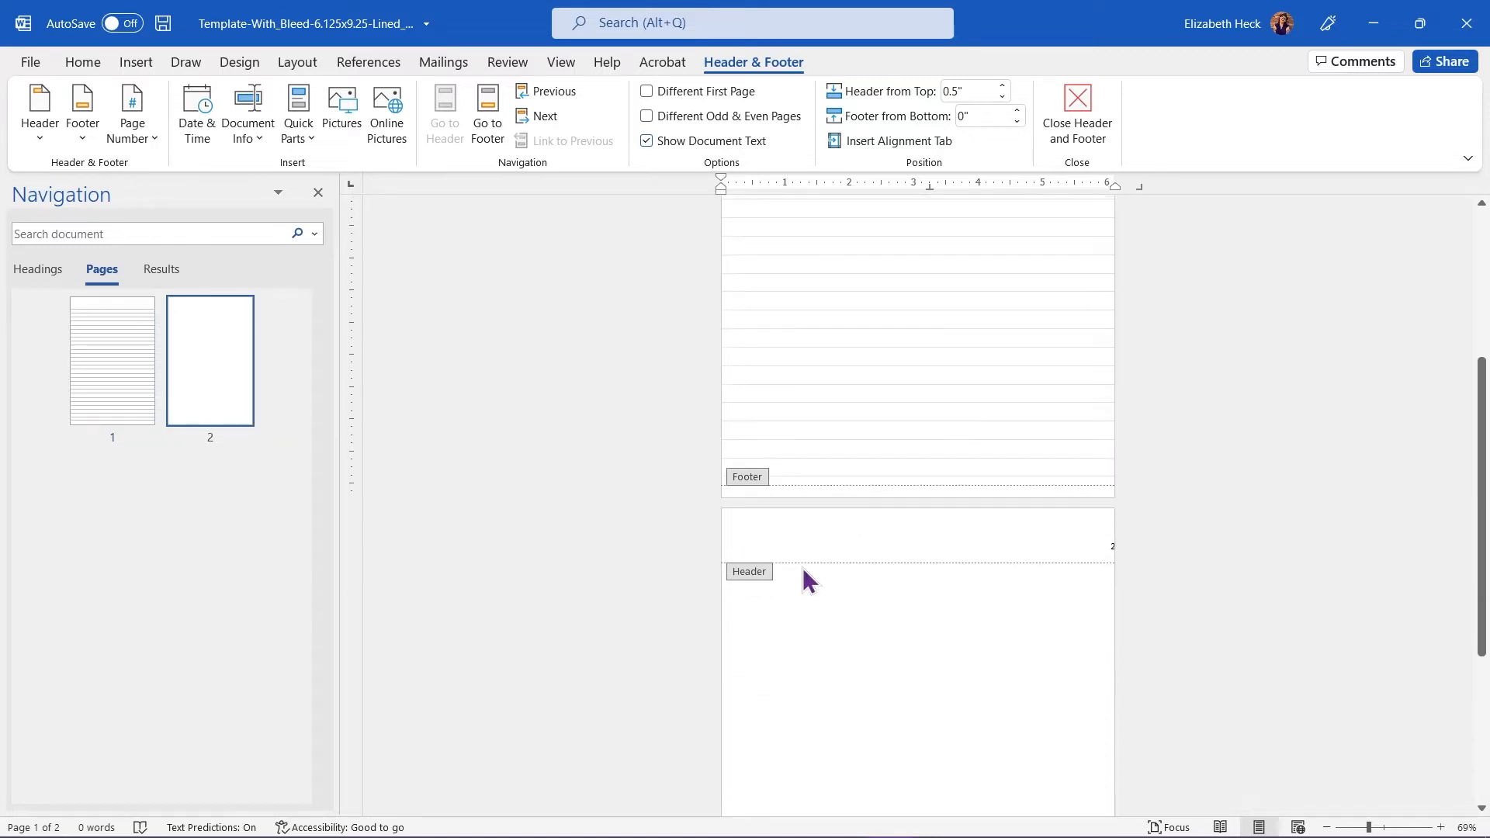
scroll(951, 356, "up", 5)
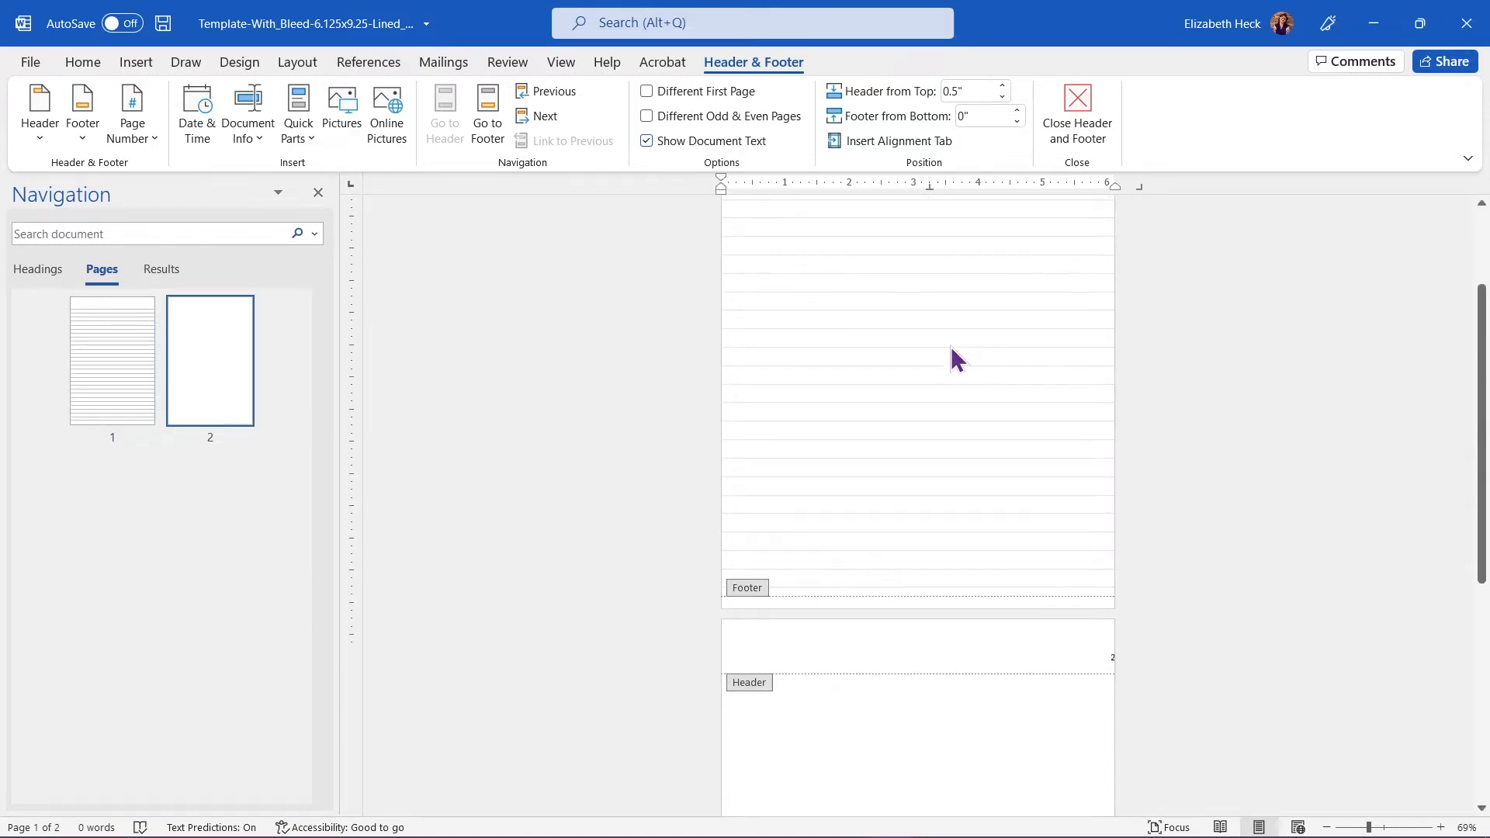
left_click(966, 92)
type("0.4")
key("Return")
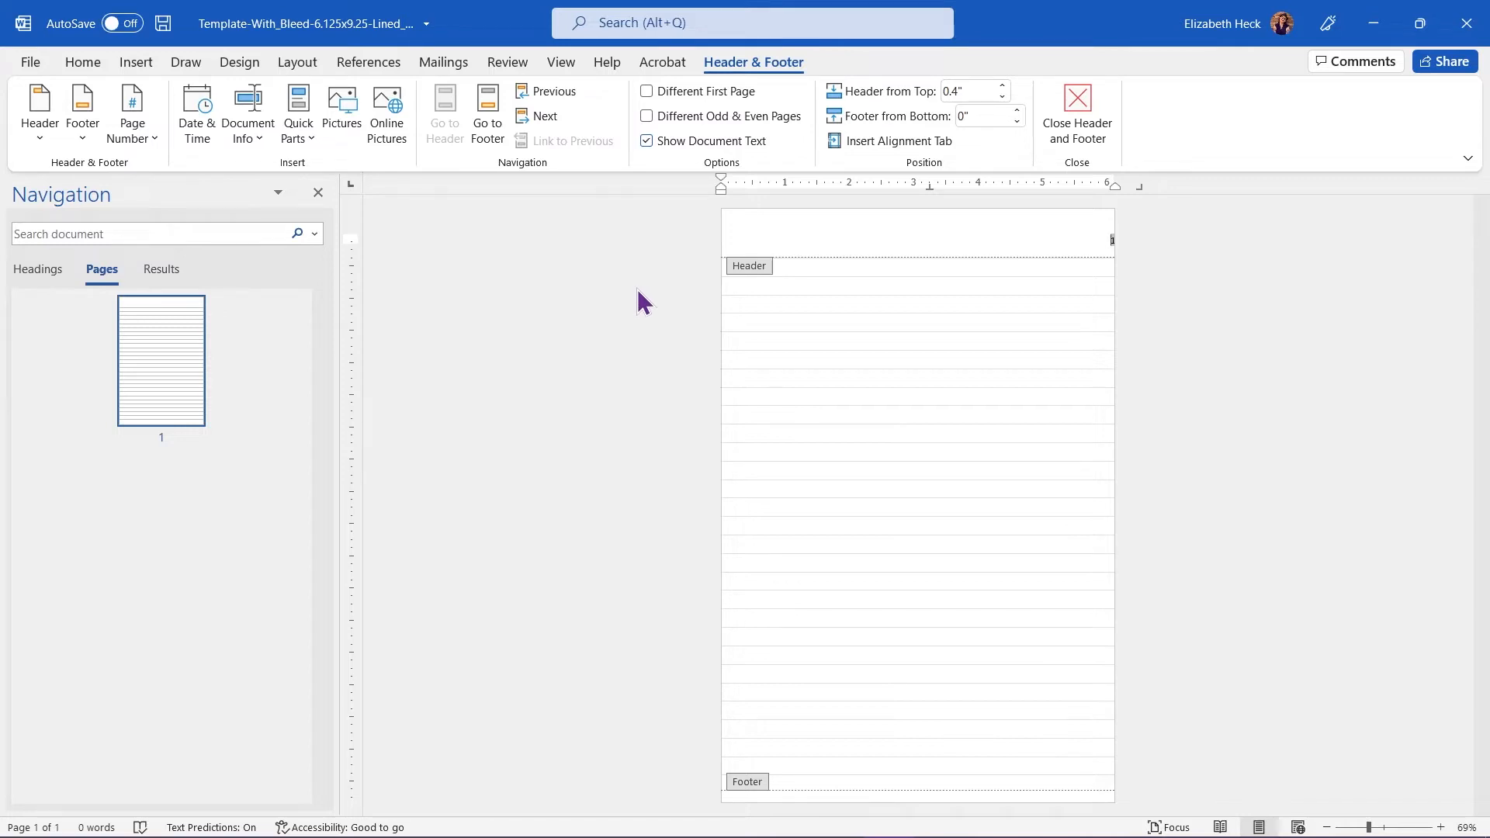
Indent the page number paragraph in the header by 0.4 inches on both the left and right.
left_click(293, 62)
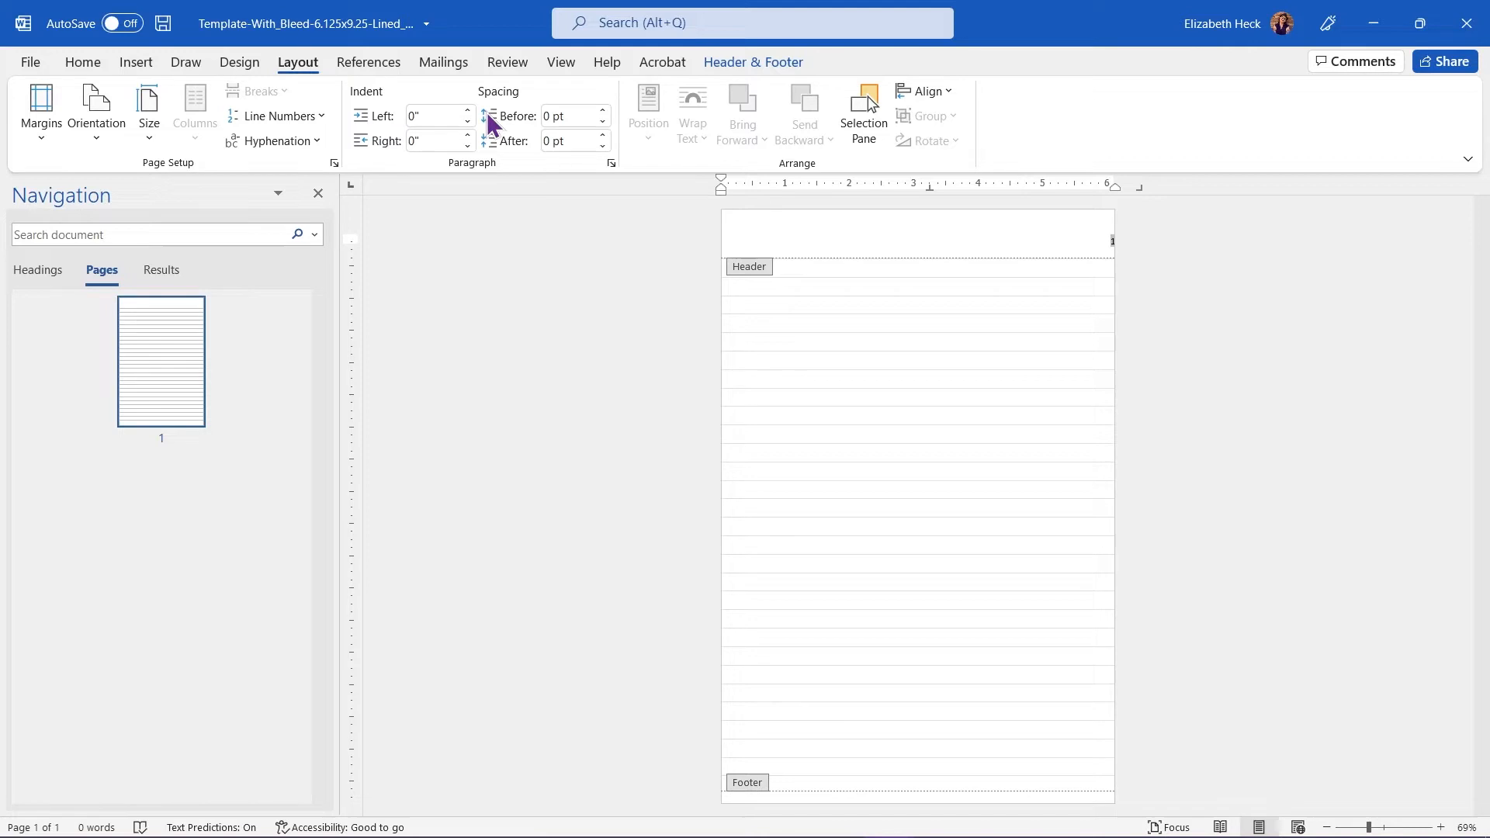
left_click(445, 121)
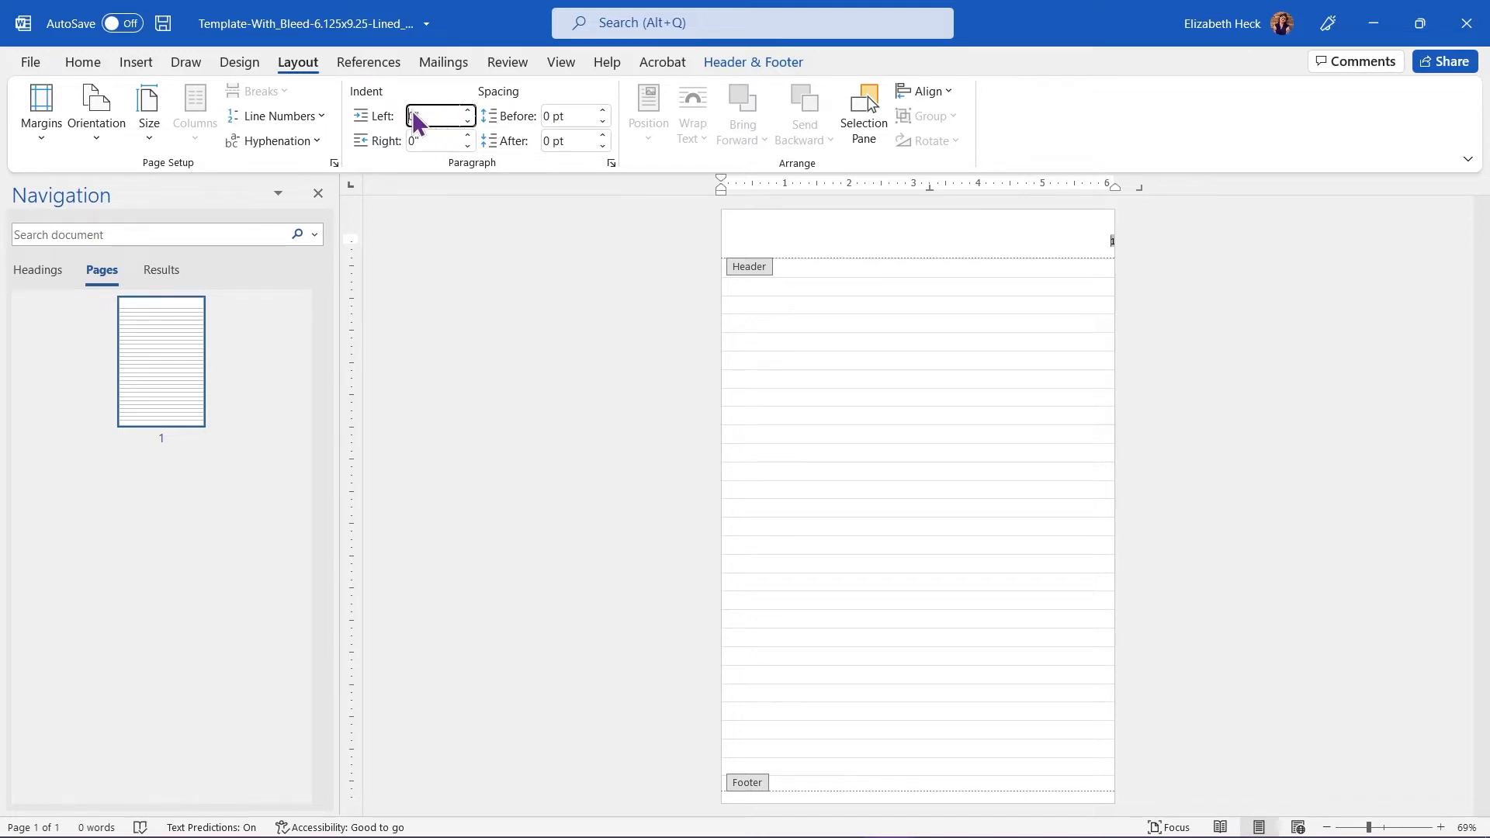
type("0.4")
key("Tab")
type("0.")
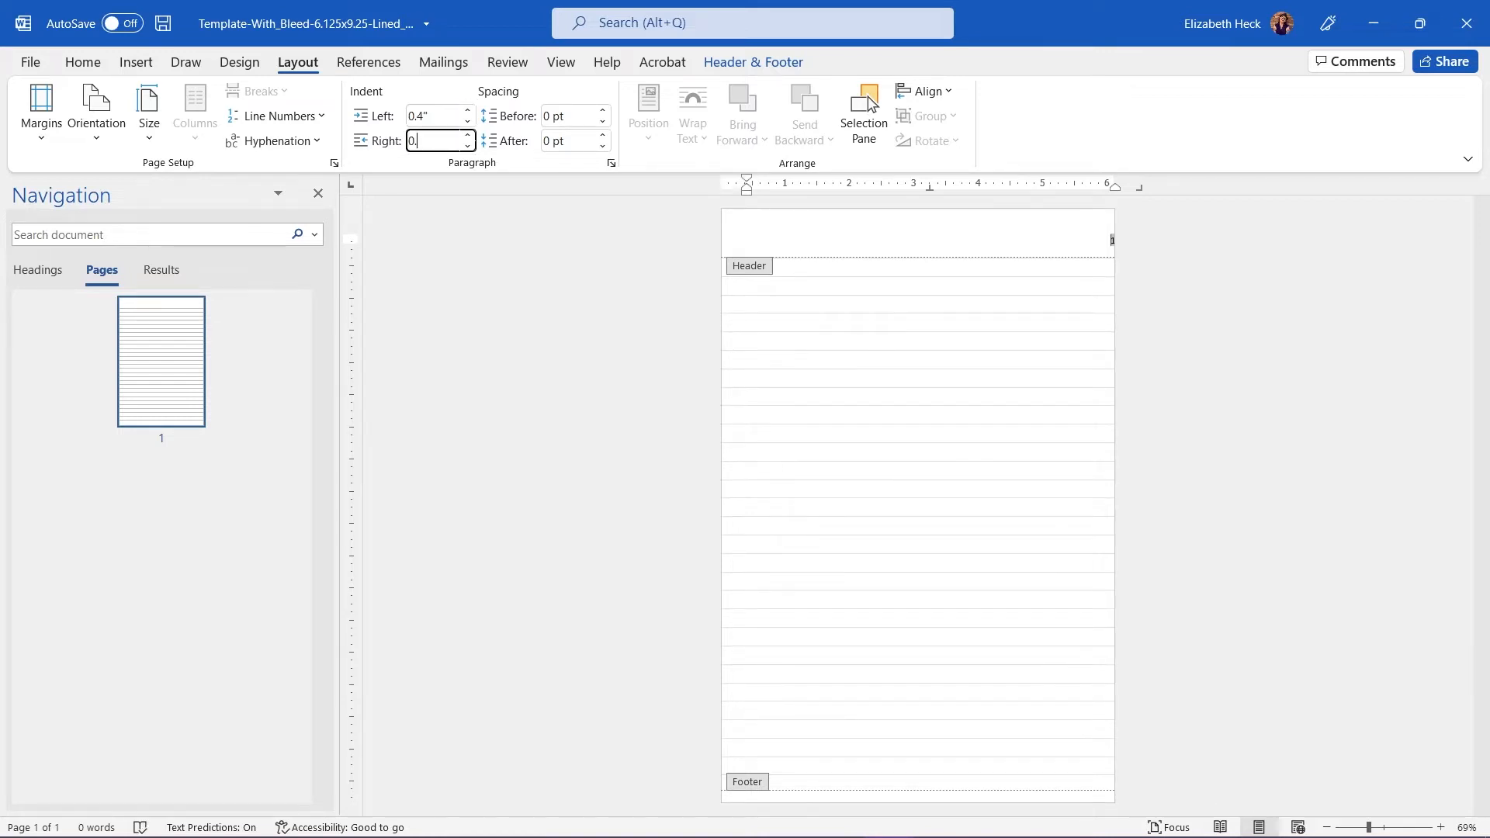
type("4")
key("Tab")
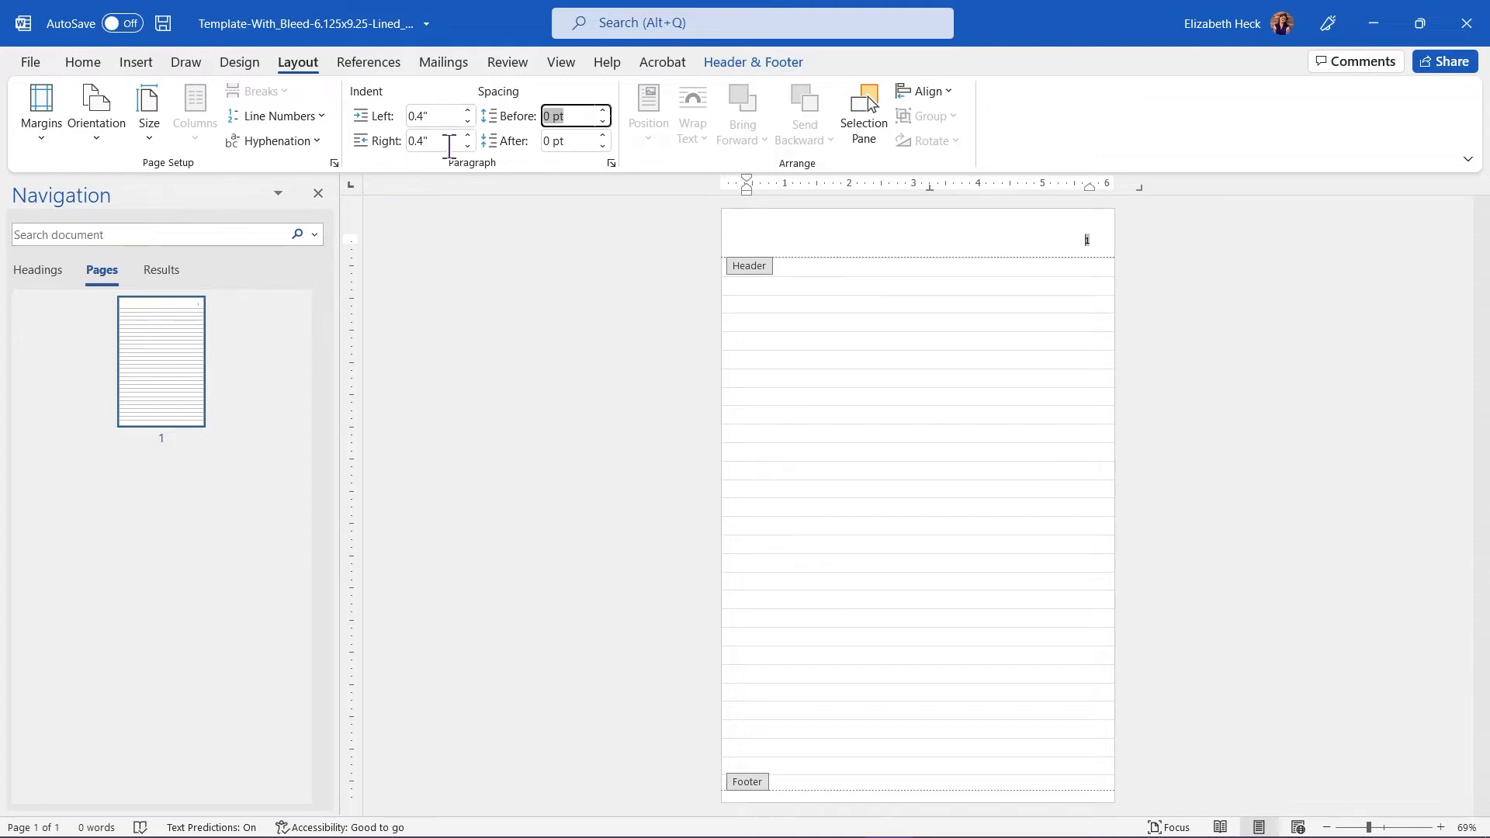
left_click(768, 226)
left_click(1060, 248)
left_click(1088, 238)
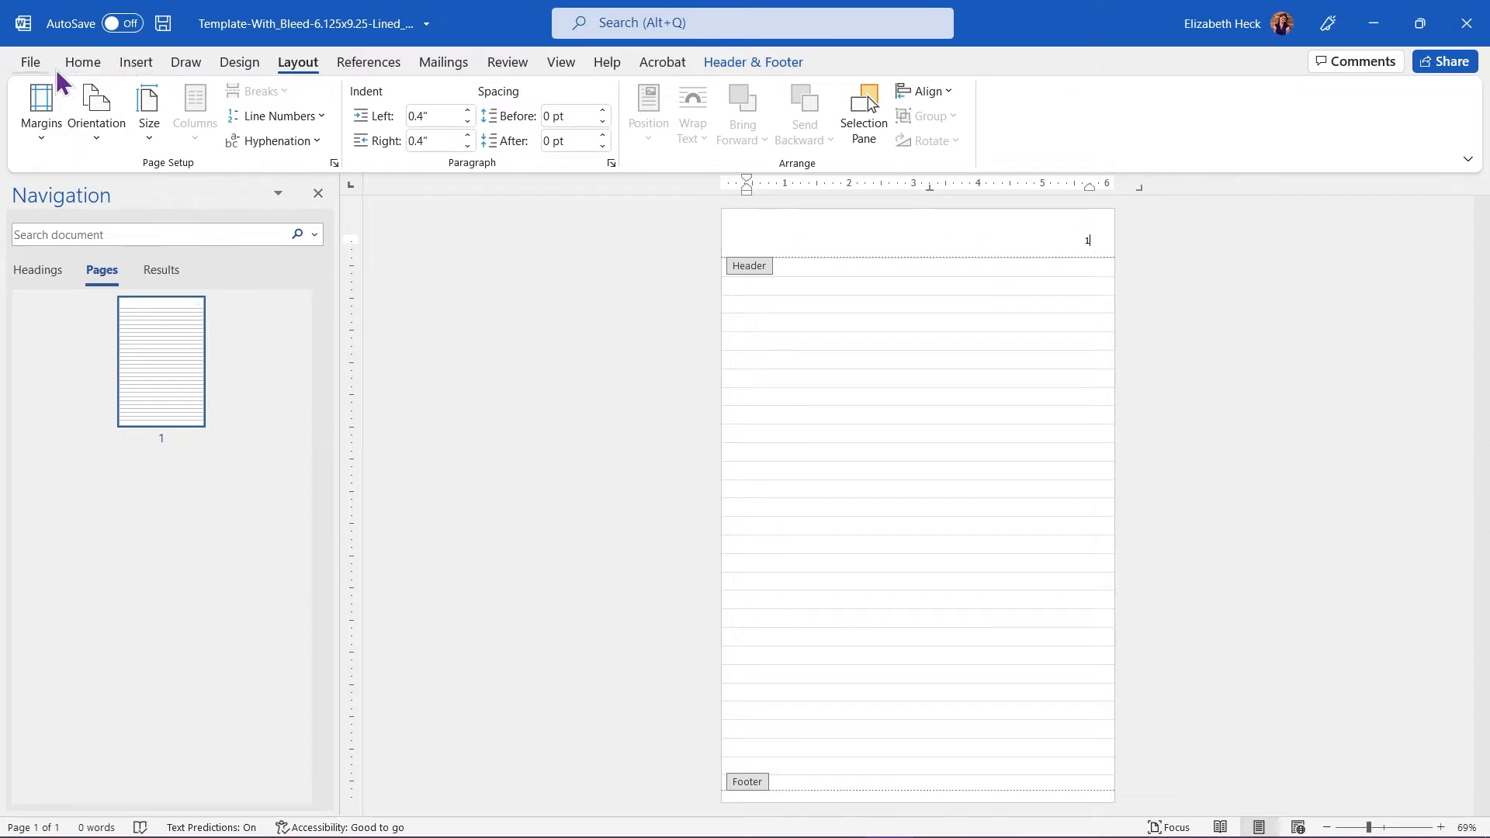
left_click(82, 59)
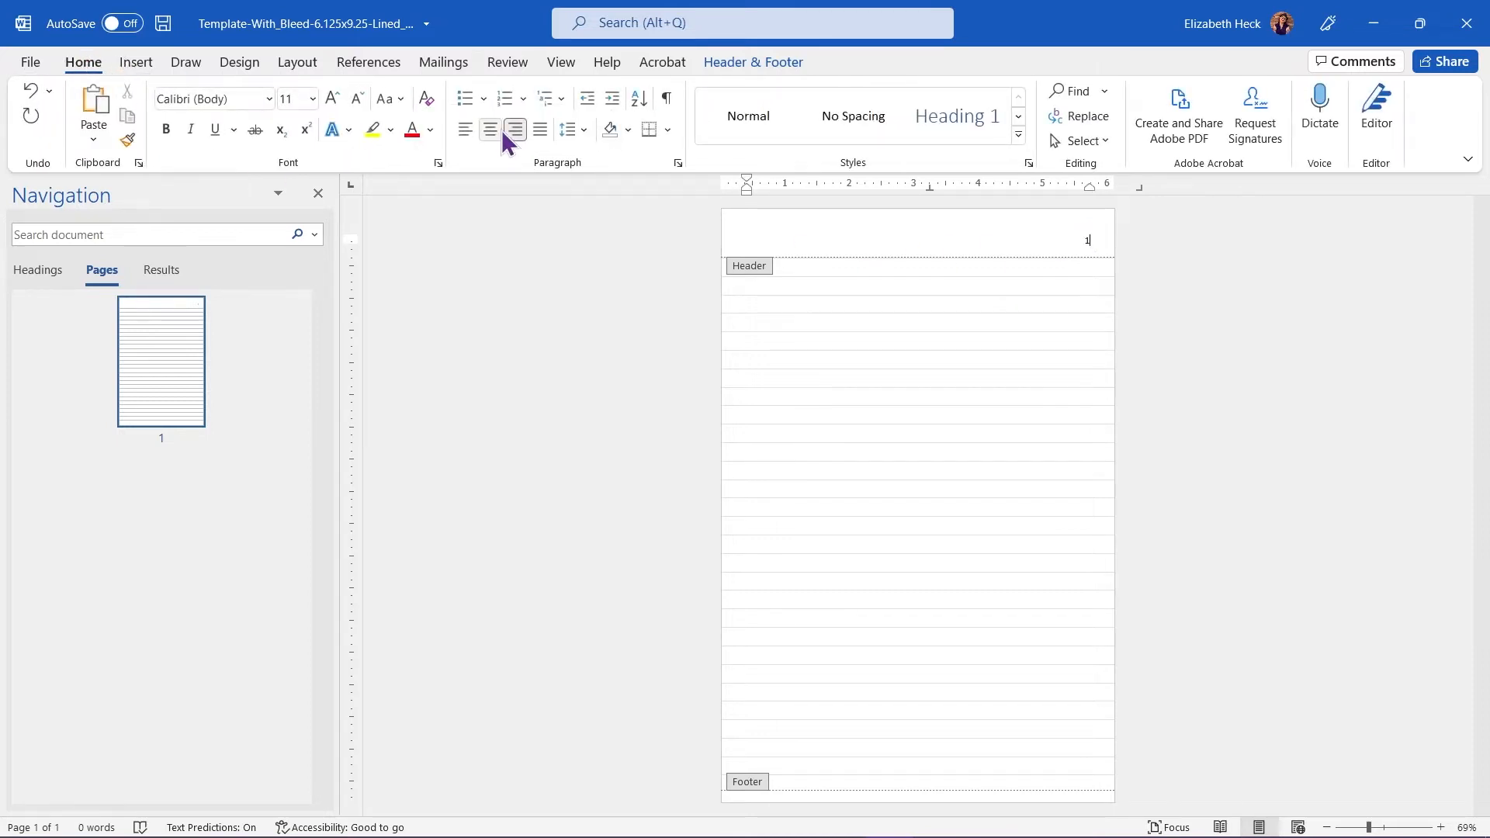
left_click(467, 129)
left_click(520, 123)
Enable different odd and even page headers, and close header and footer editing.
left_click(785, 69)
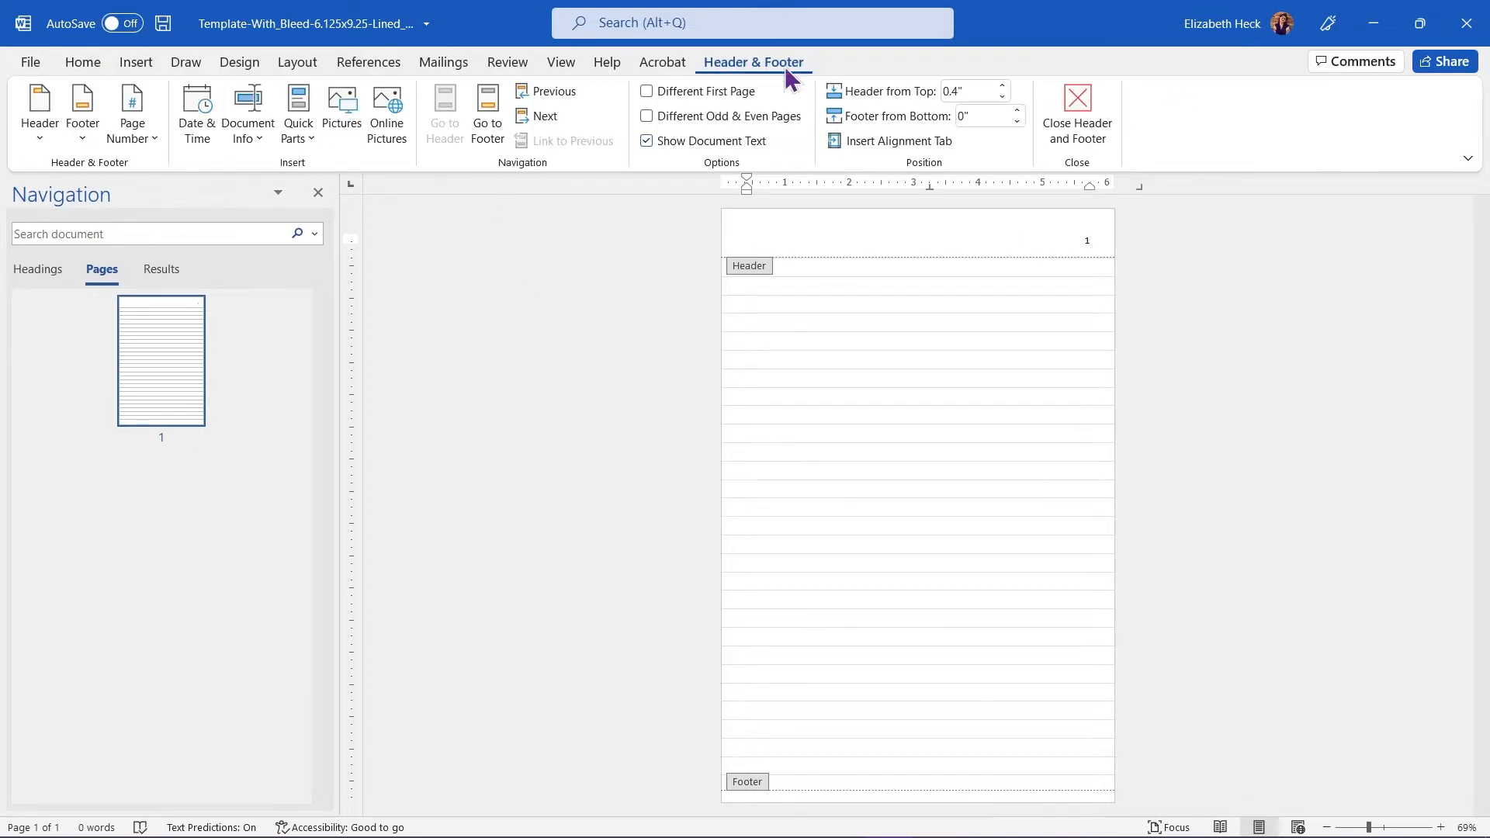
left_click(680, 126)
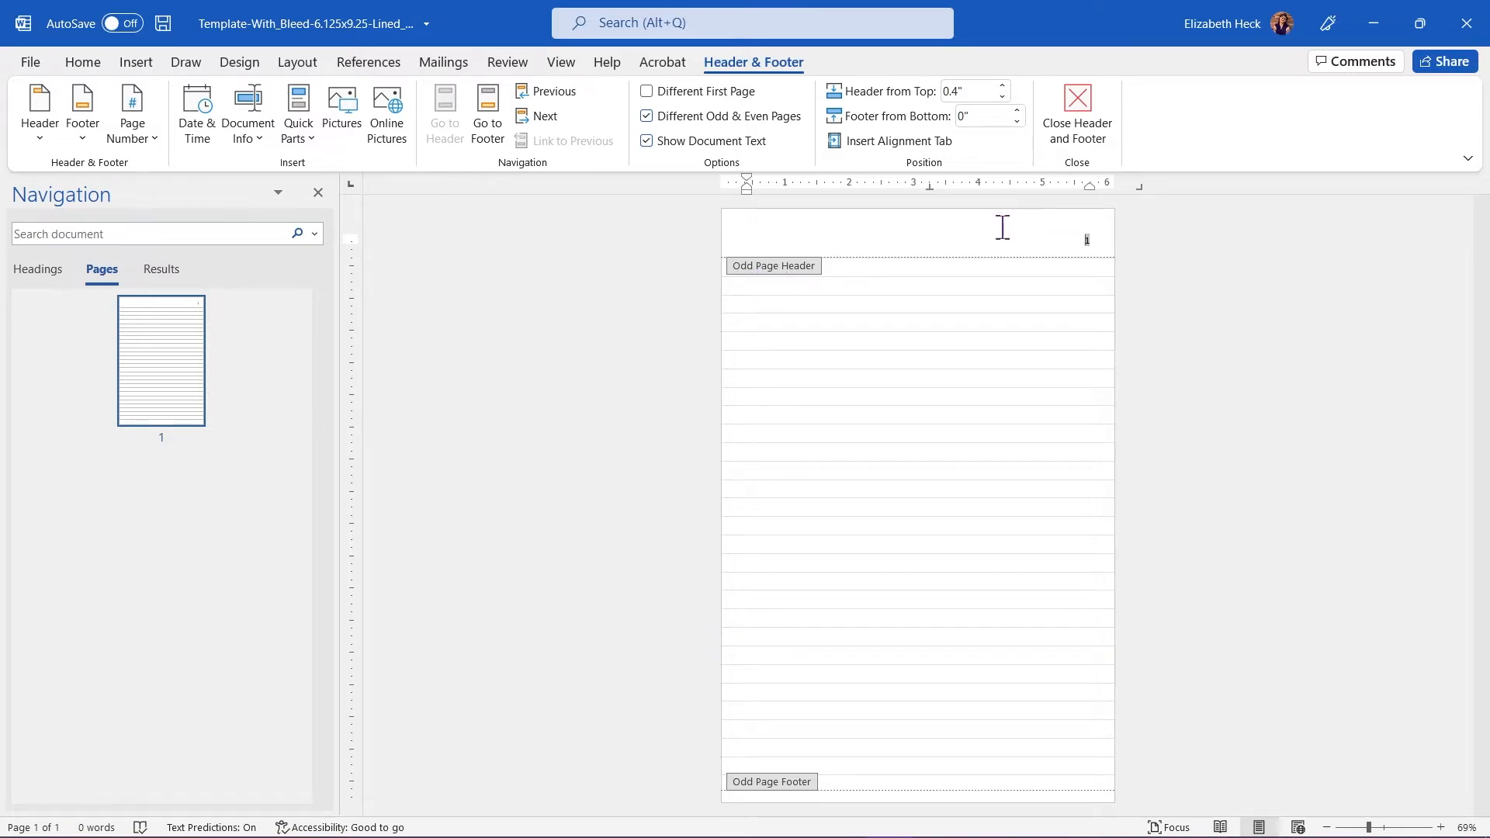
left_click(1086, 114)
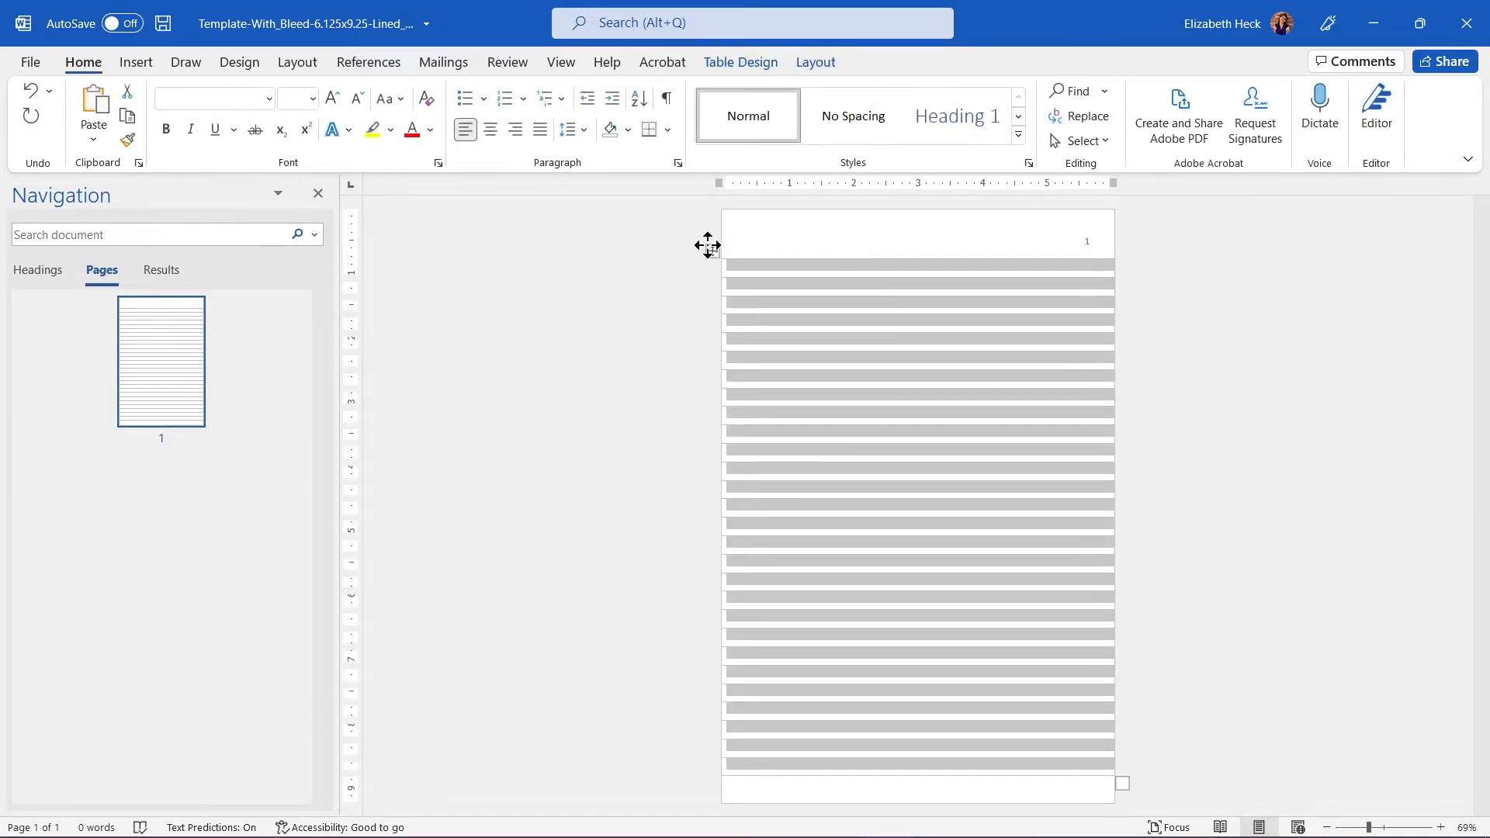
Copy the whole lined table and paste it below the original to create a second lined page.
left_click(710, 254)
left_click(734, 777)
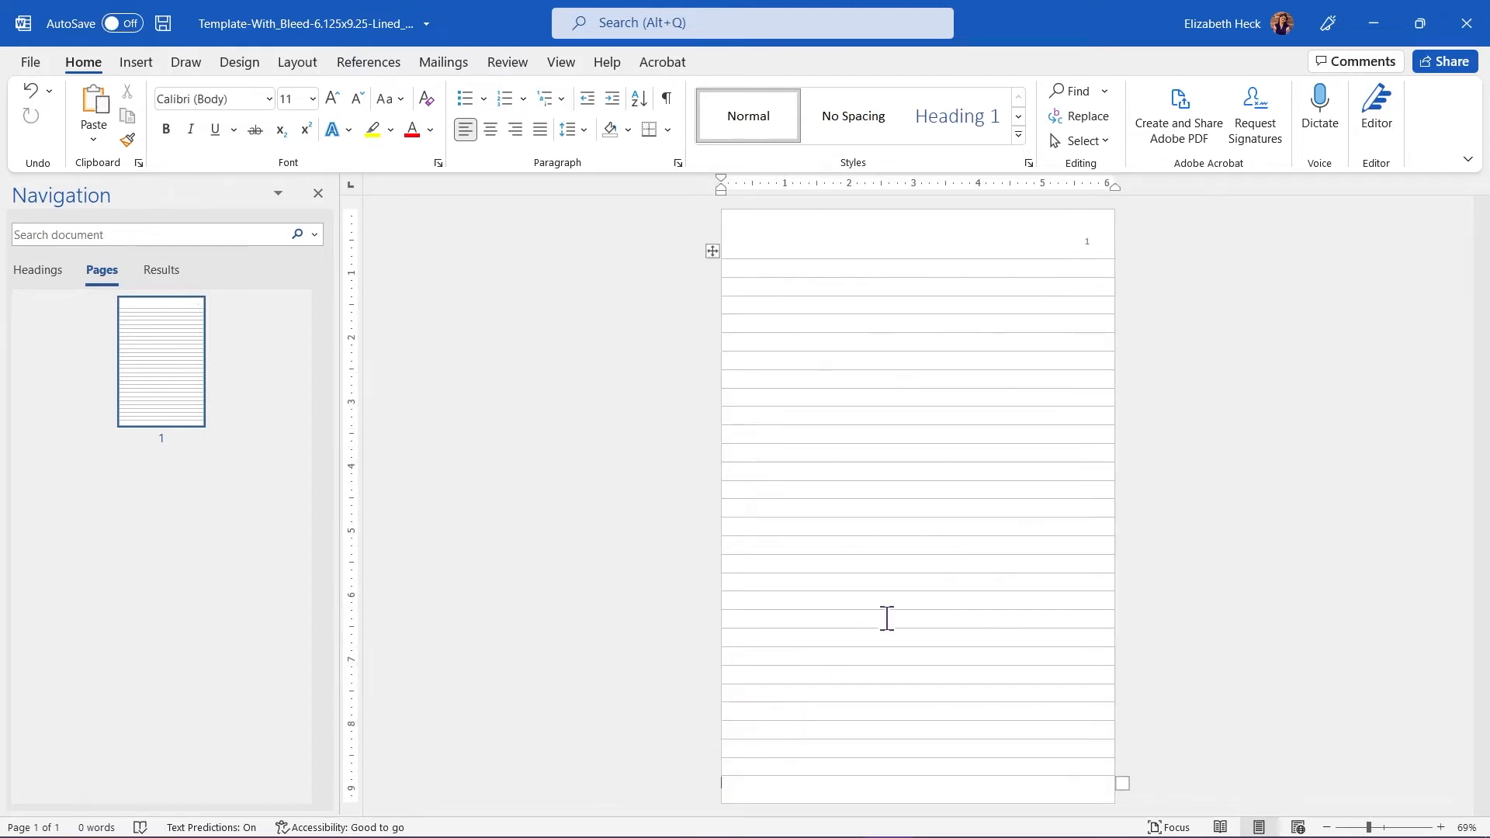
key("Return")
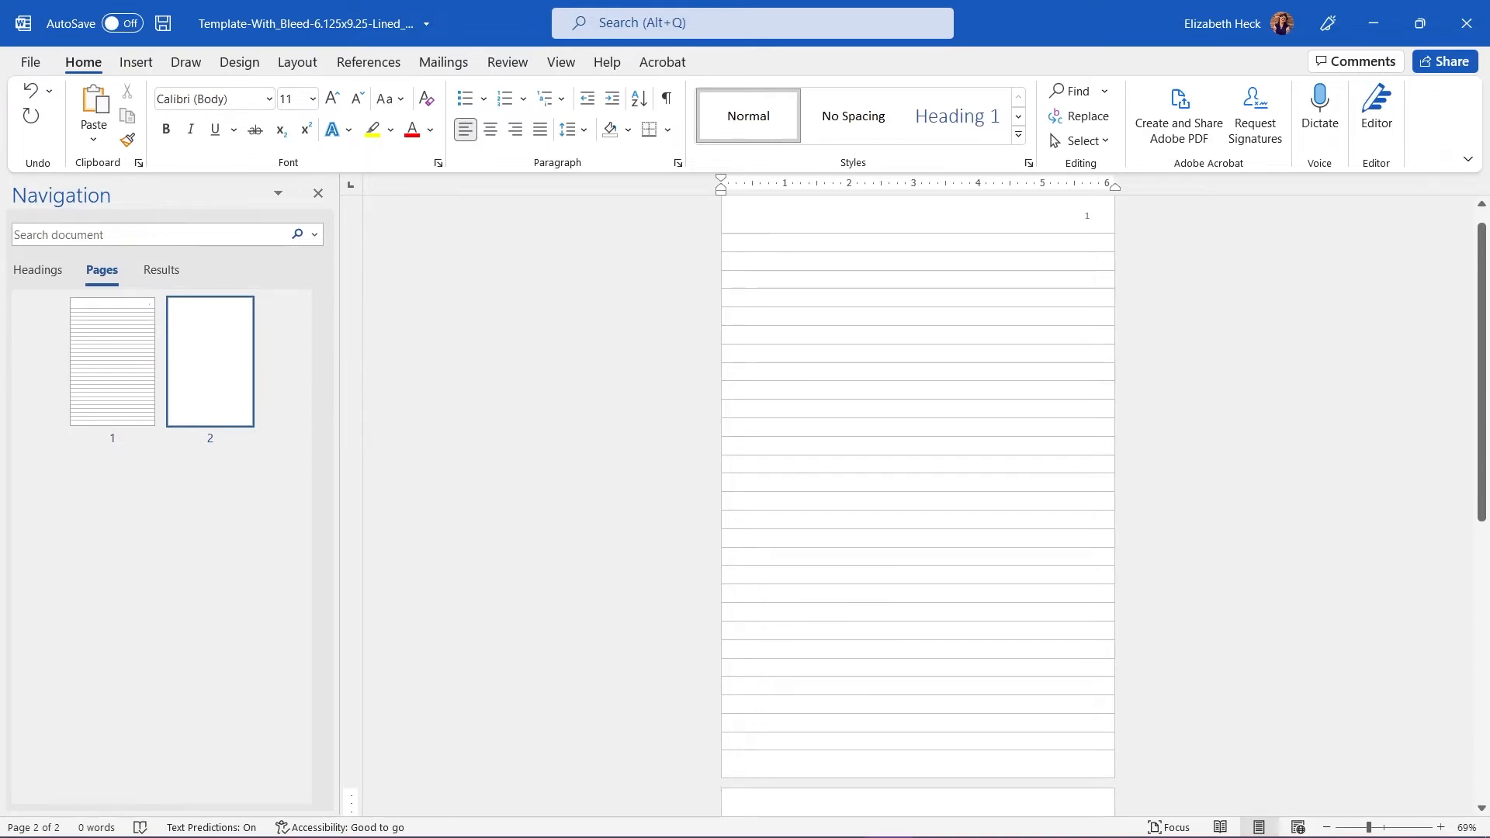
key("ctrl+v")
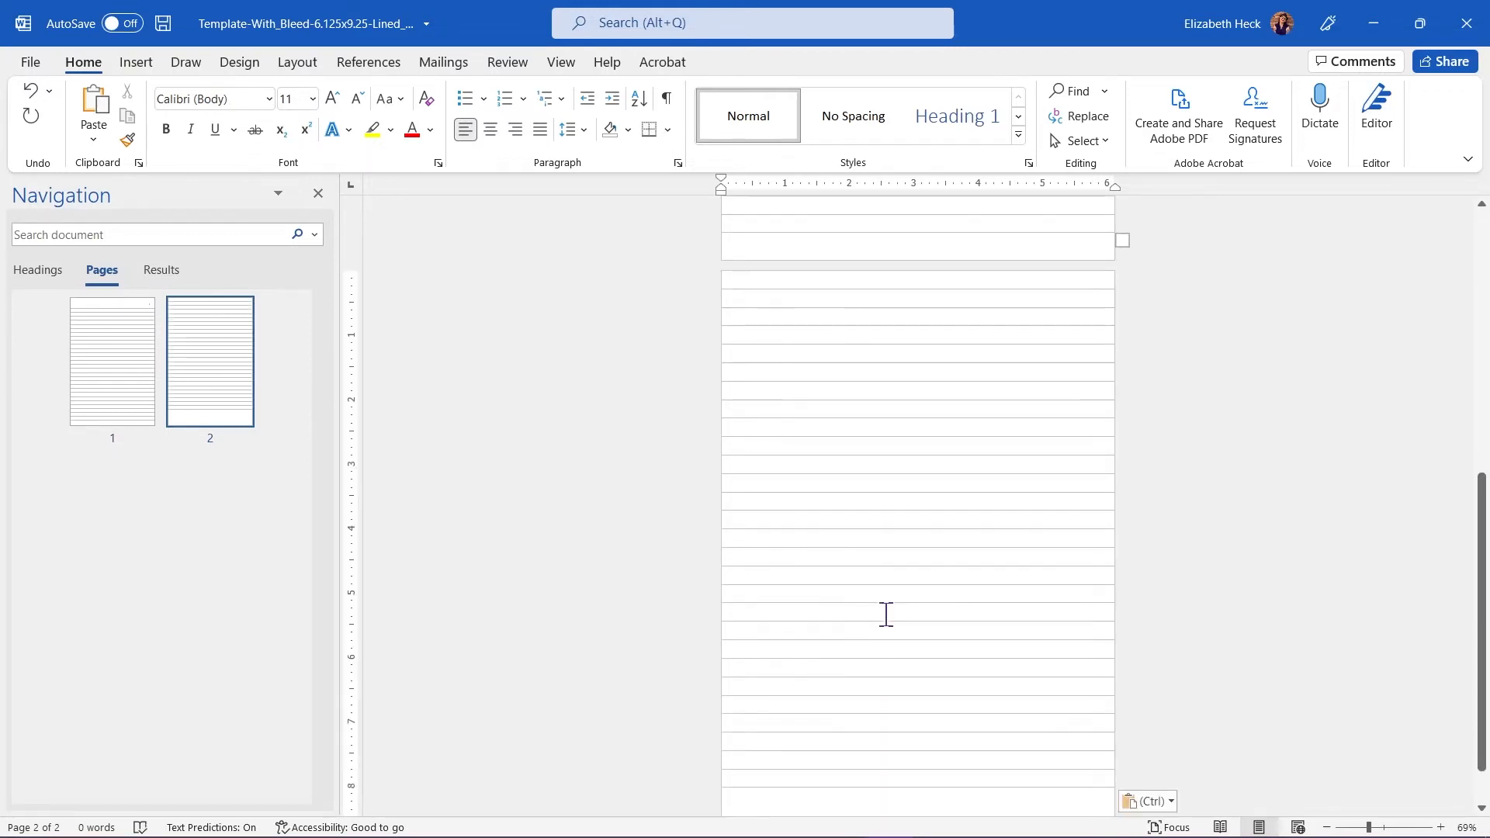
scroll(846, 350, "down", 2)
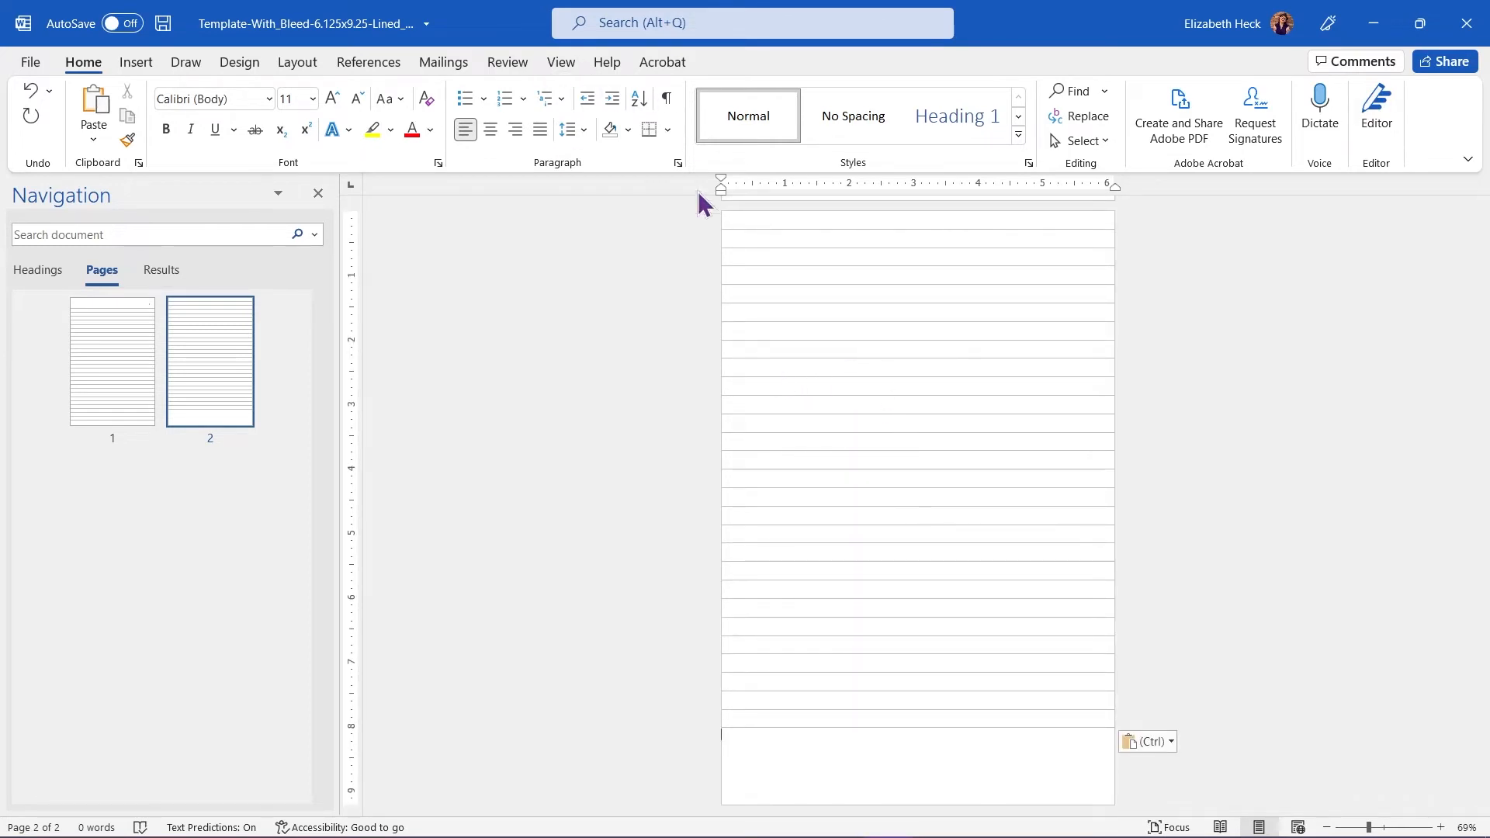
Insert a page number at the top of the second page in the Plain Number 1 style.
left_click(136, 62)
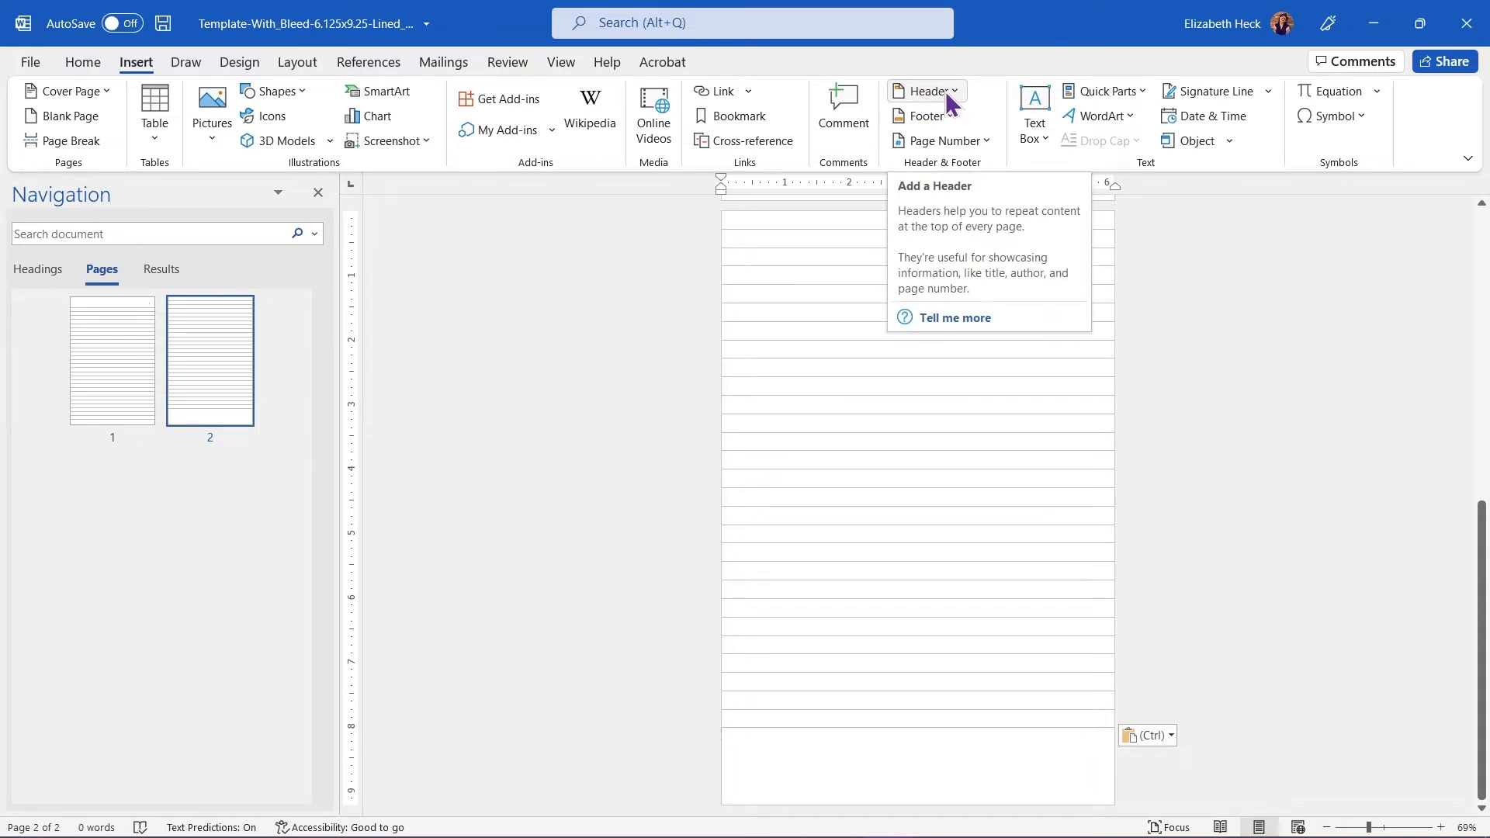
left_click(948, 101)
left_click(947, 100)
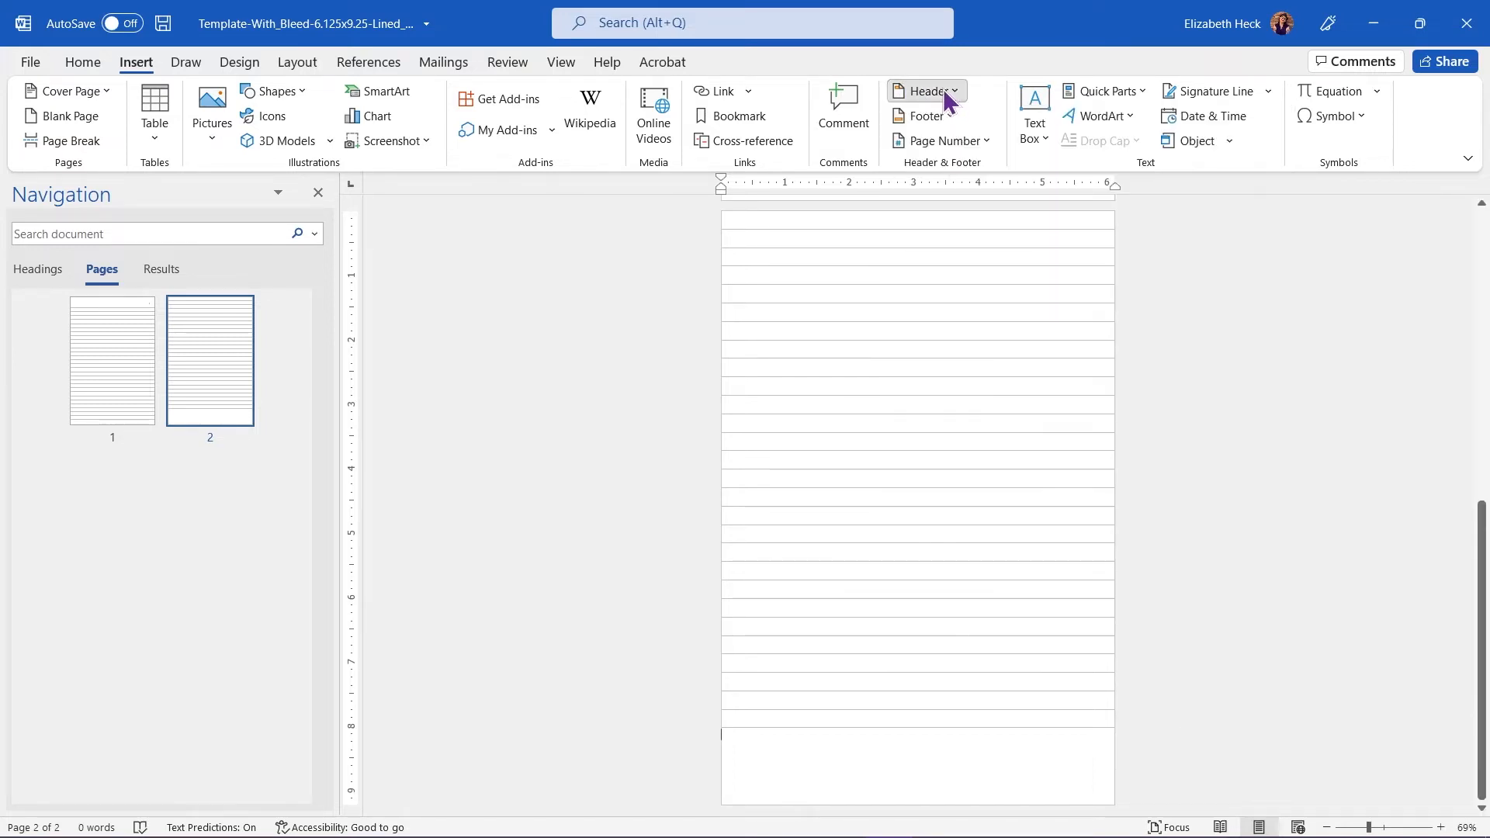
left_click(983, 145)
mouse_move(972, 172)
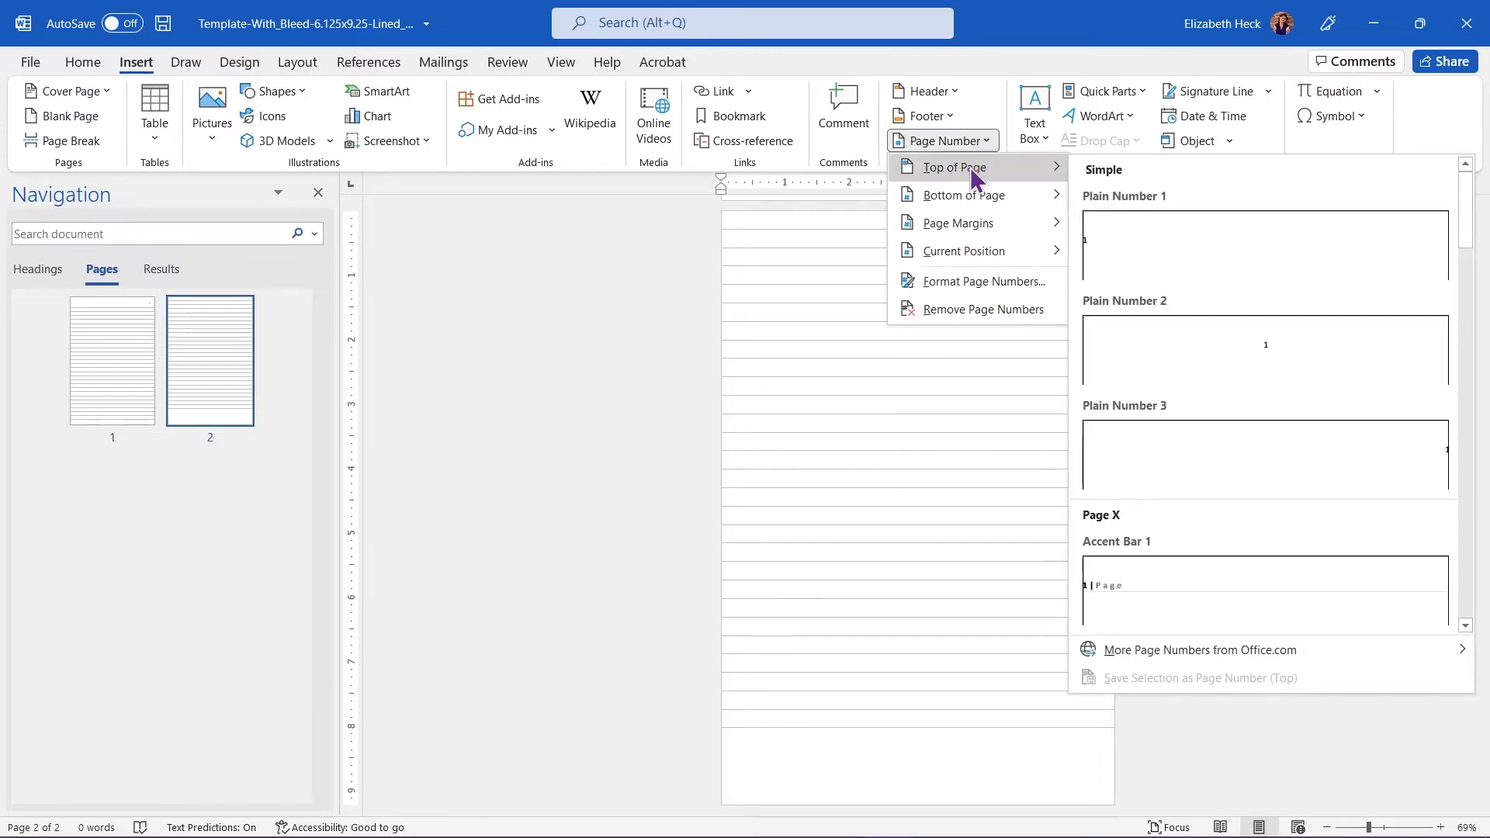
left_click(1138, 222)
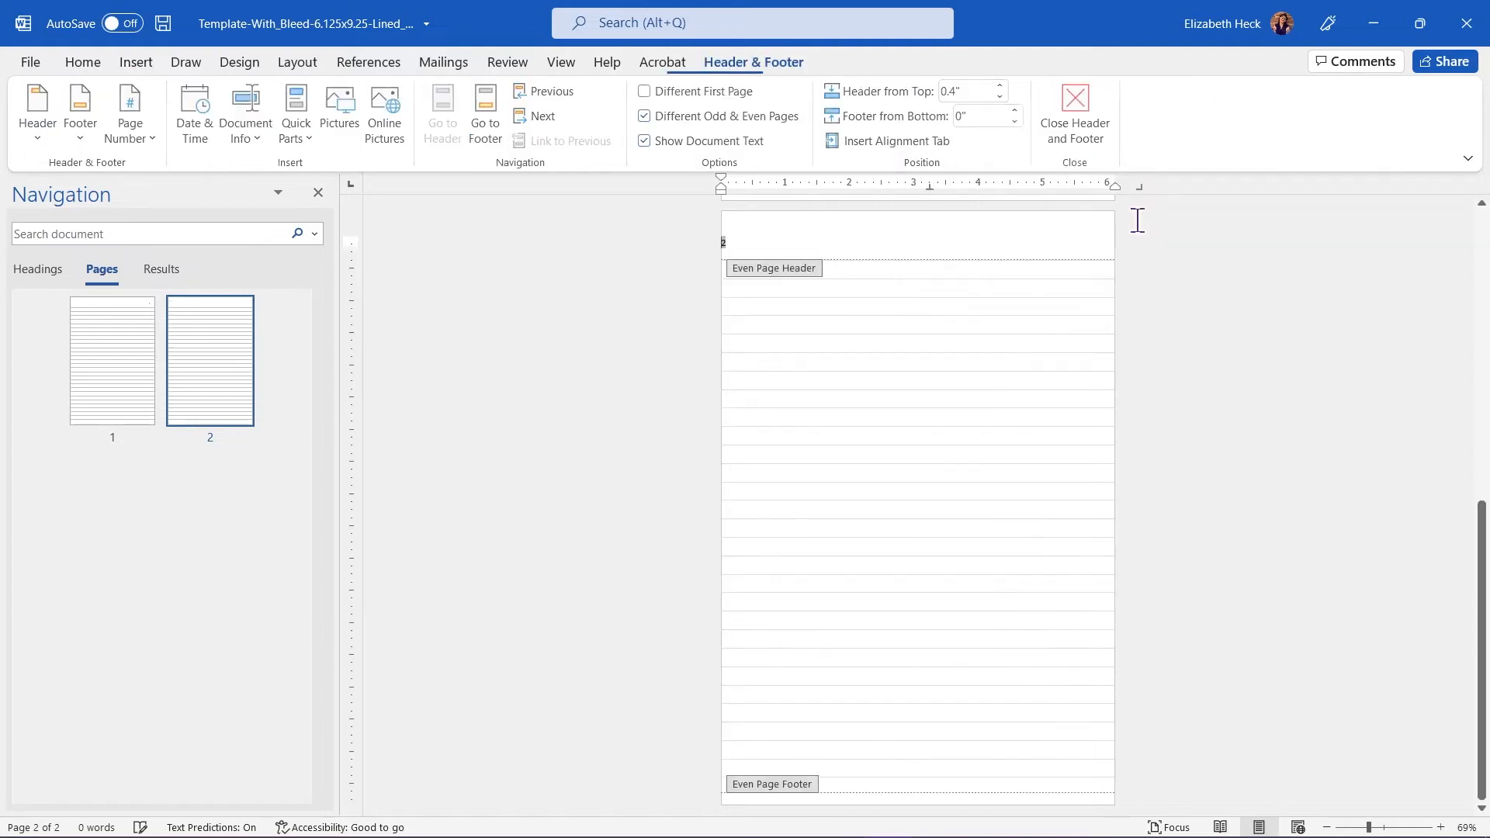
Set the left and right indents of the even page header's number to 0.4 inches.
scroll(738, 631, "up", 5)
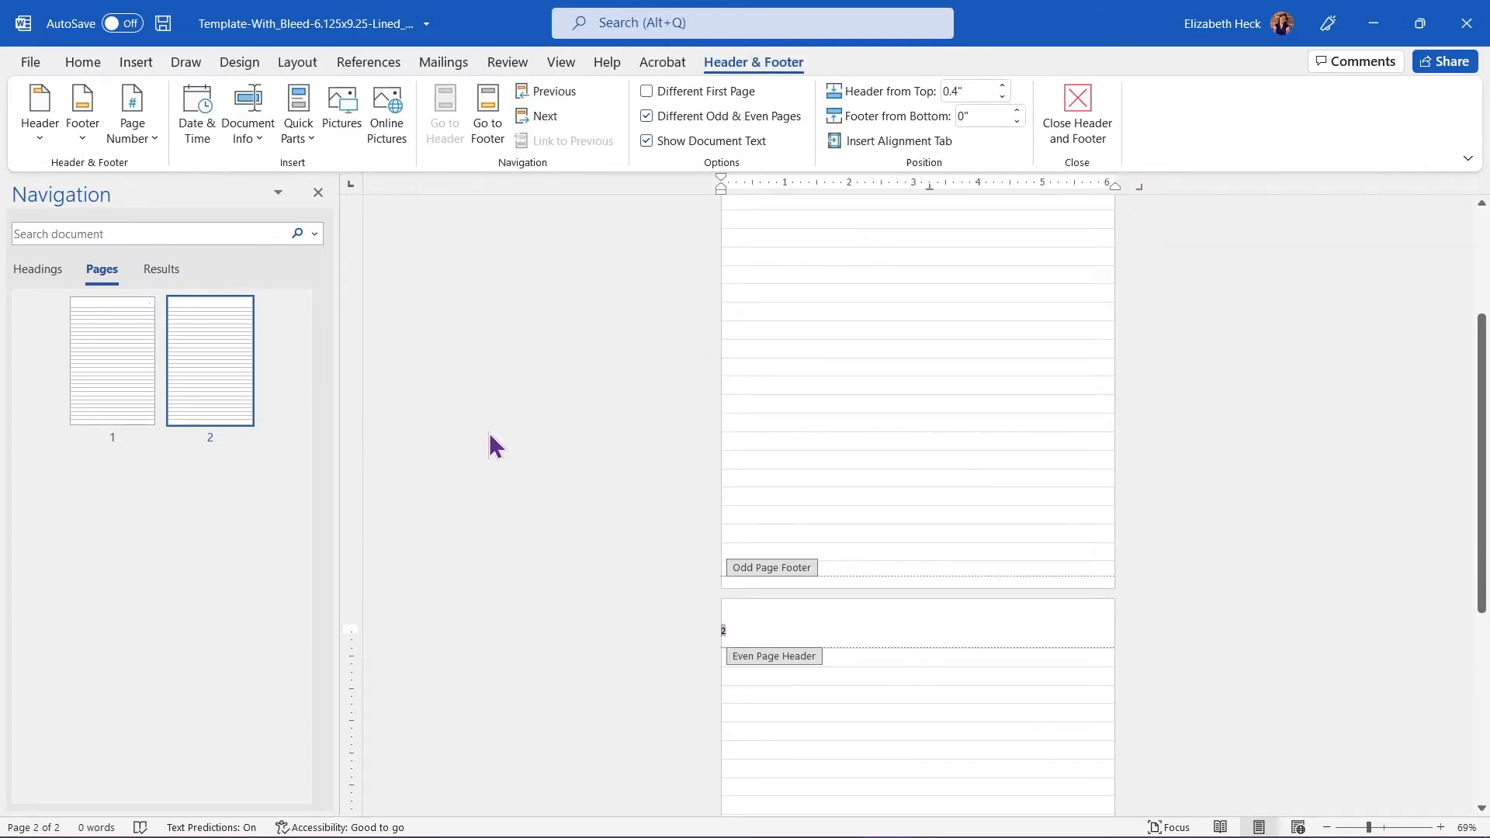
left_click(279, 59)
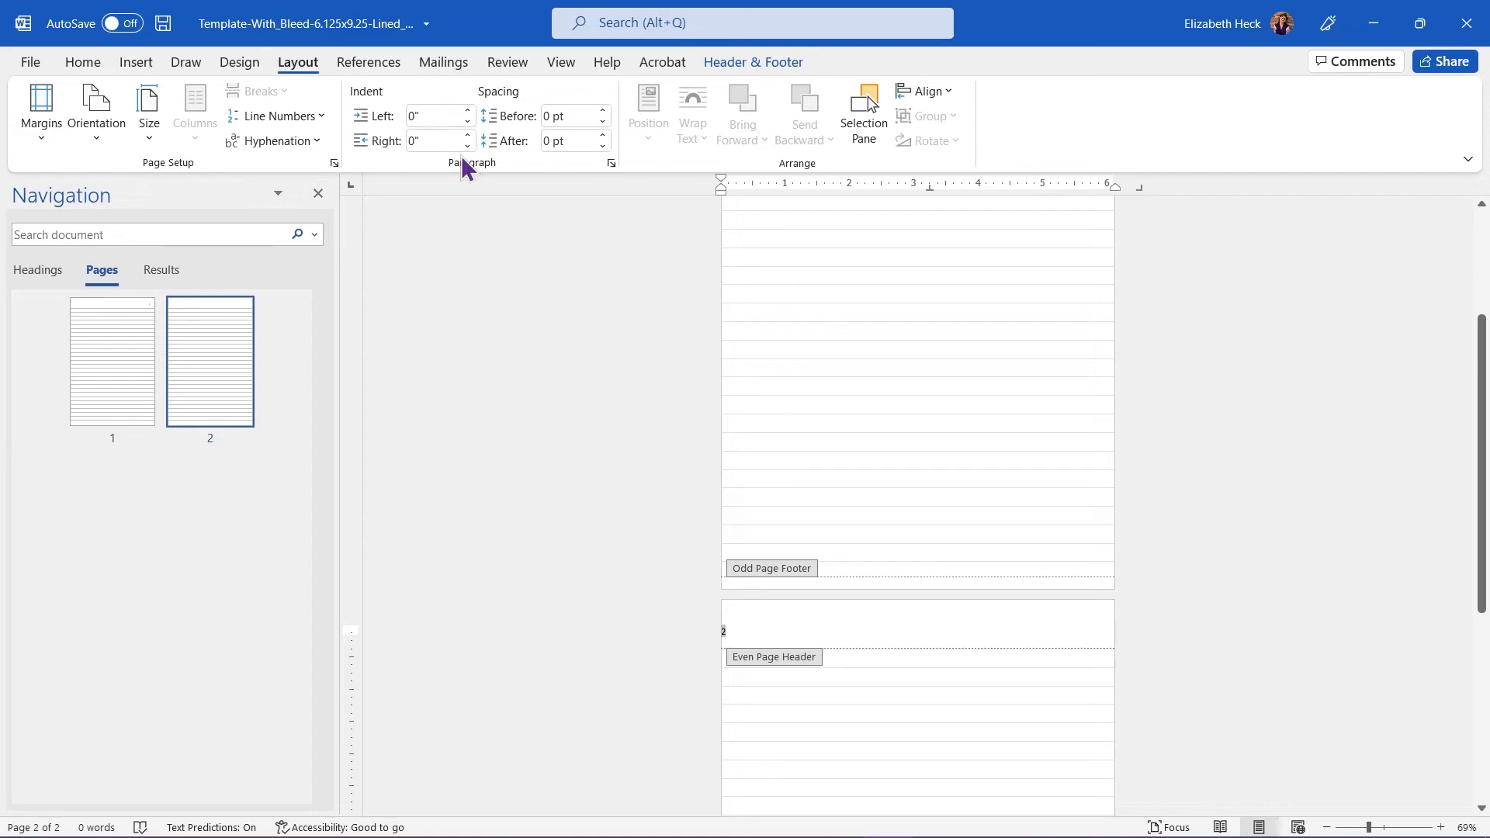
left_click(432, 114)
type("0.4")
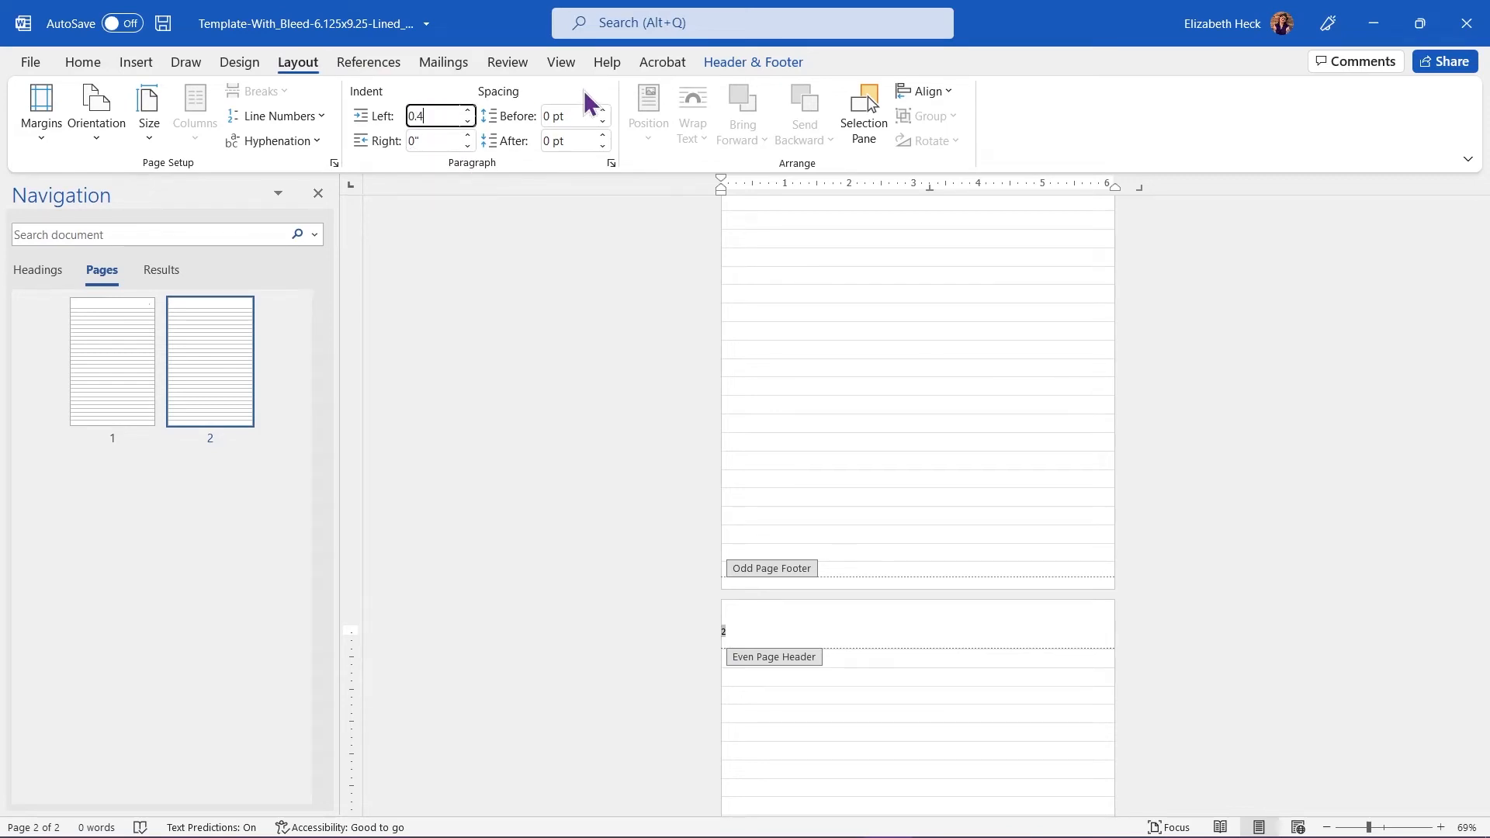
left_click(426, 140)
type("0.4")
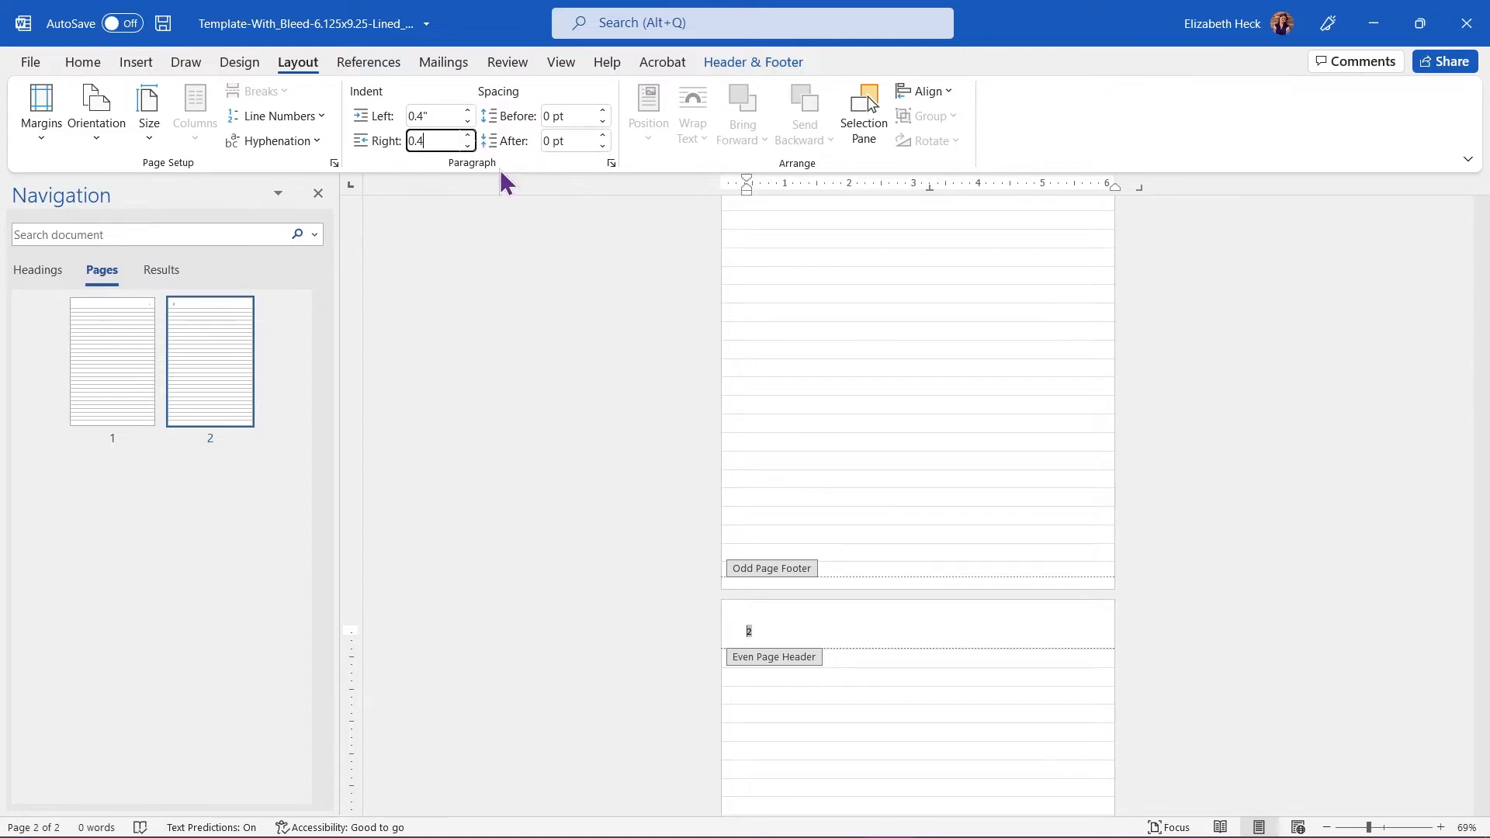
key("Tab")
left_click(830, 630)
Check the page number positions on the odd and even pages, and close header and footer editing.
scroll(962, 426, "up", 1)
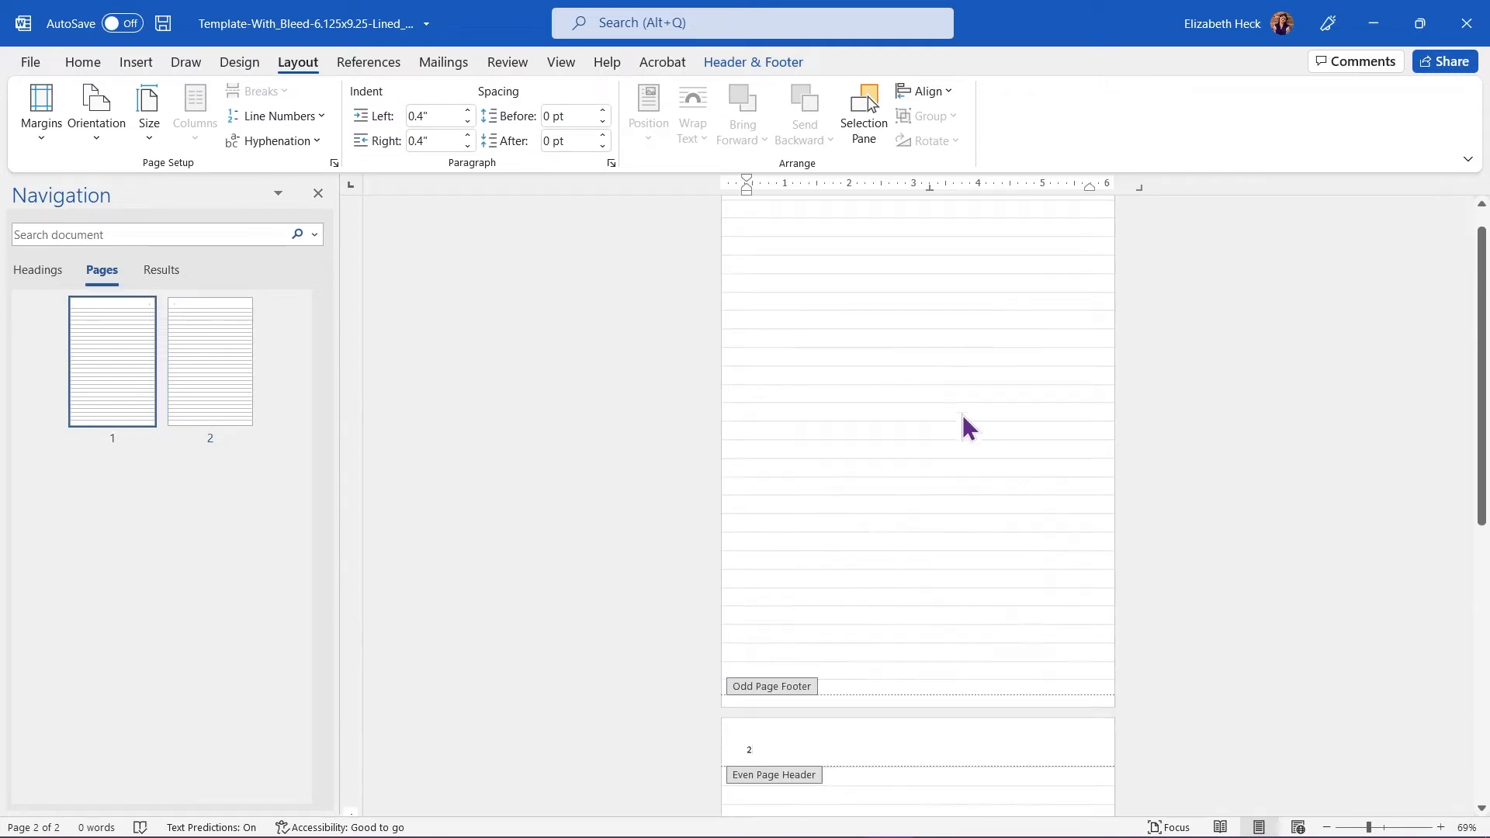
scroll(853, 446, "down", 2)
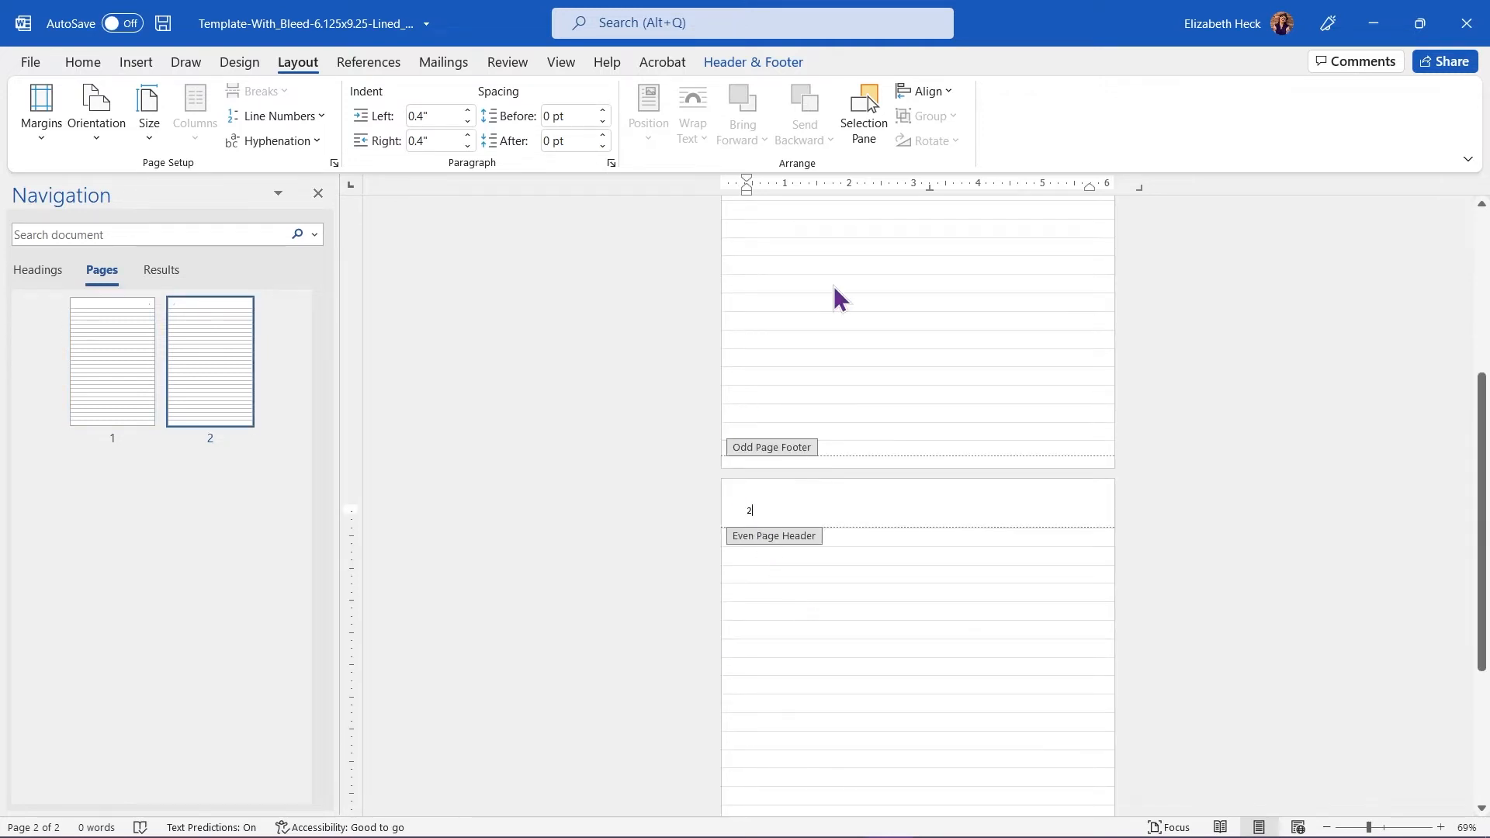
scroll(739, 337, "up", 4)
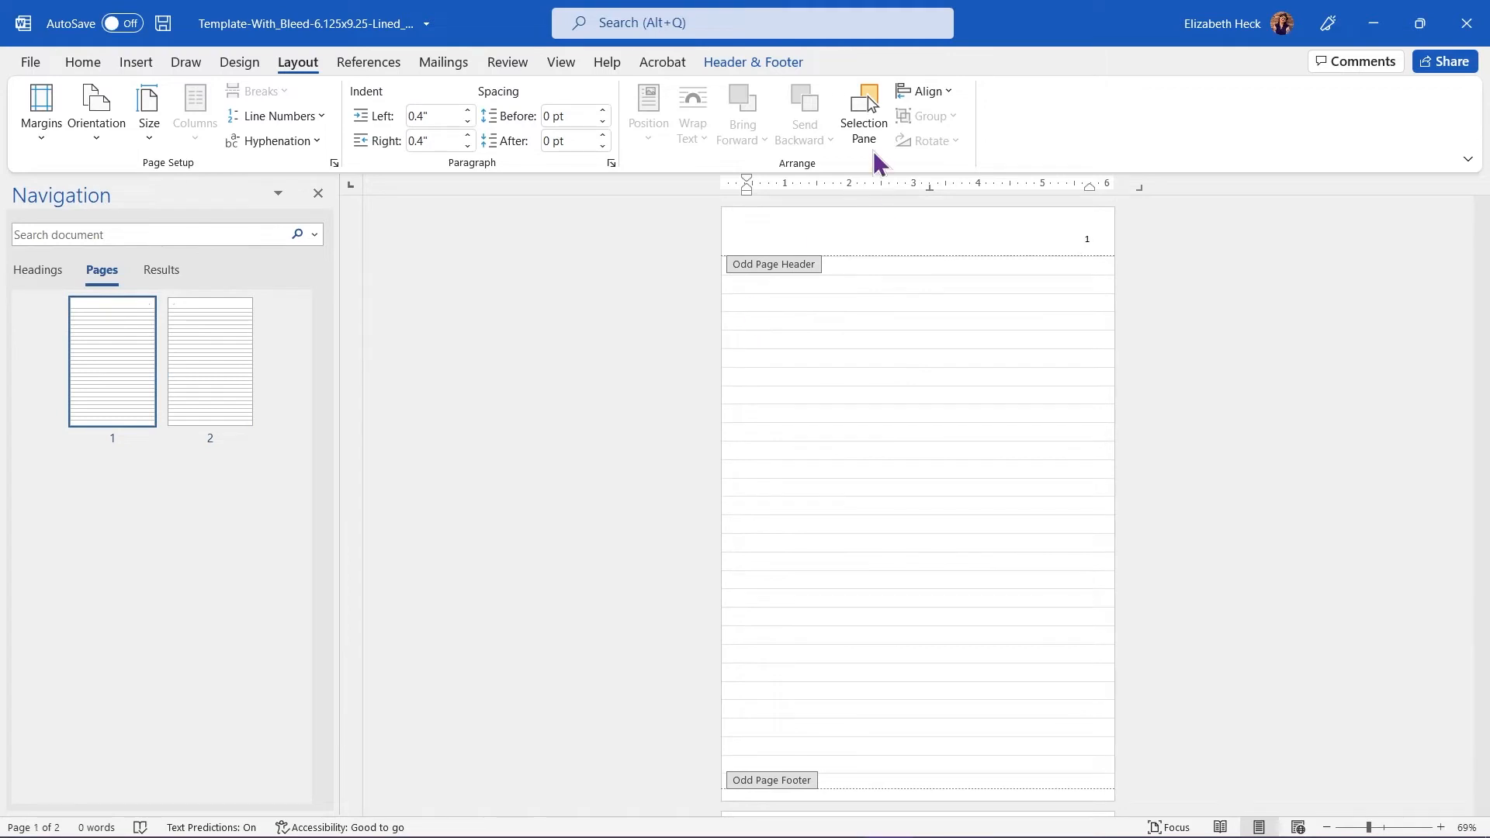
left_click(723, 64)
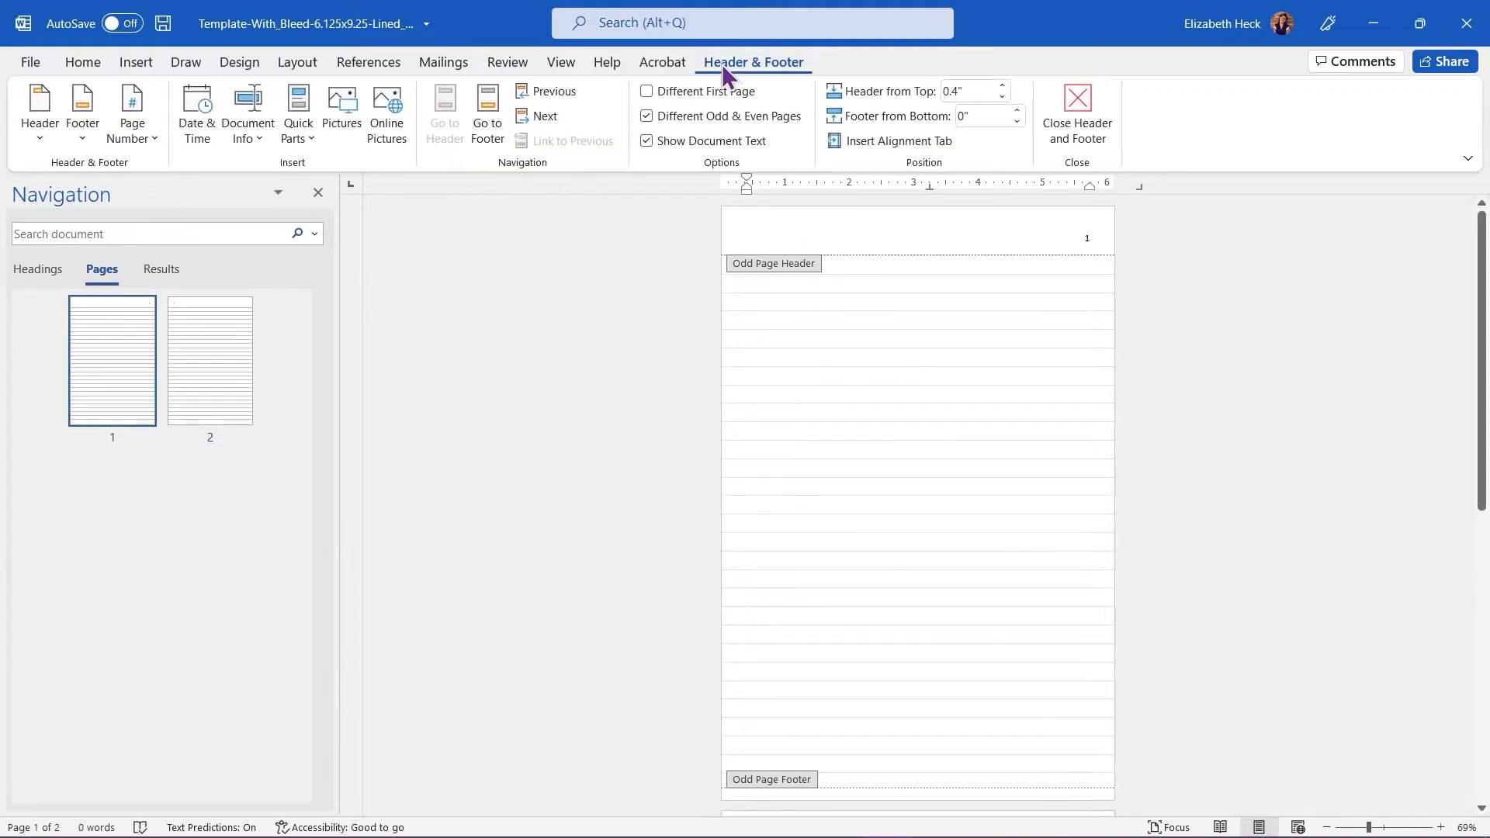
left_click(1084, 119)
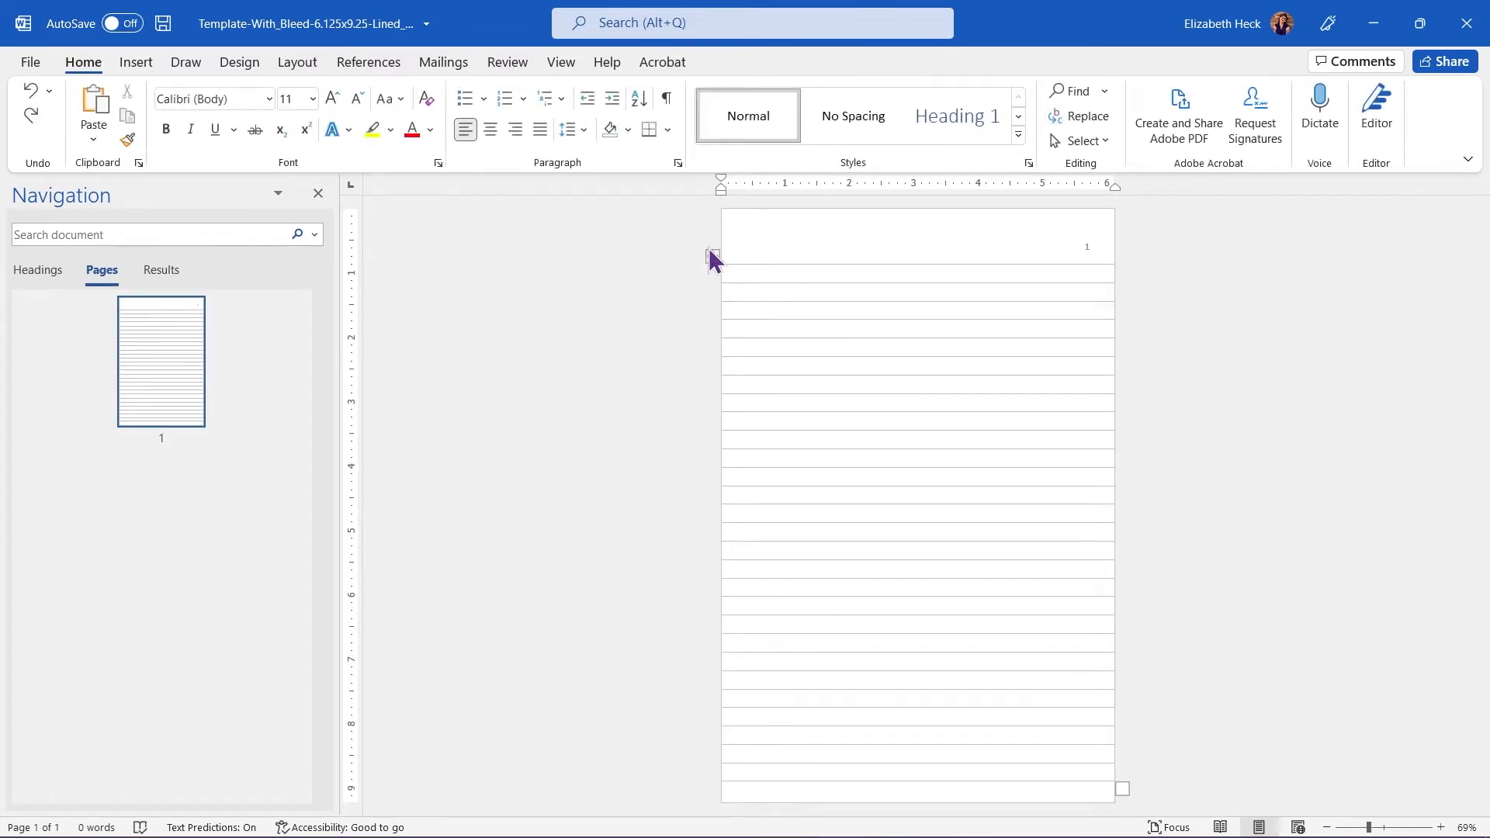
Copy the lined table, add a page break after it, and paste the table repeatedly until the document has 110 pages.
left_click(712, 252)
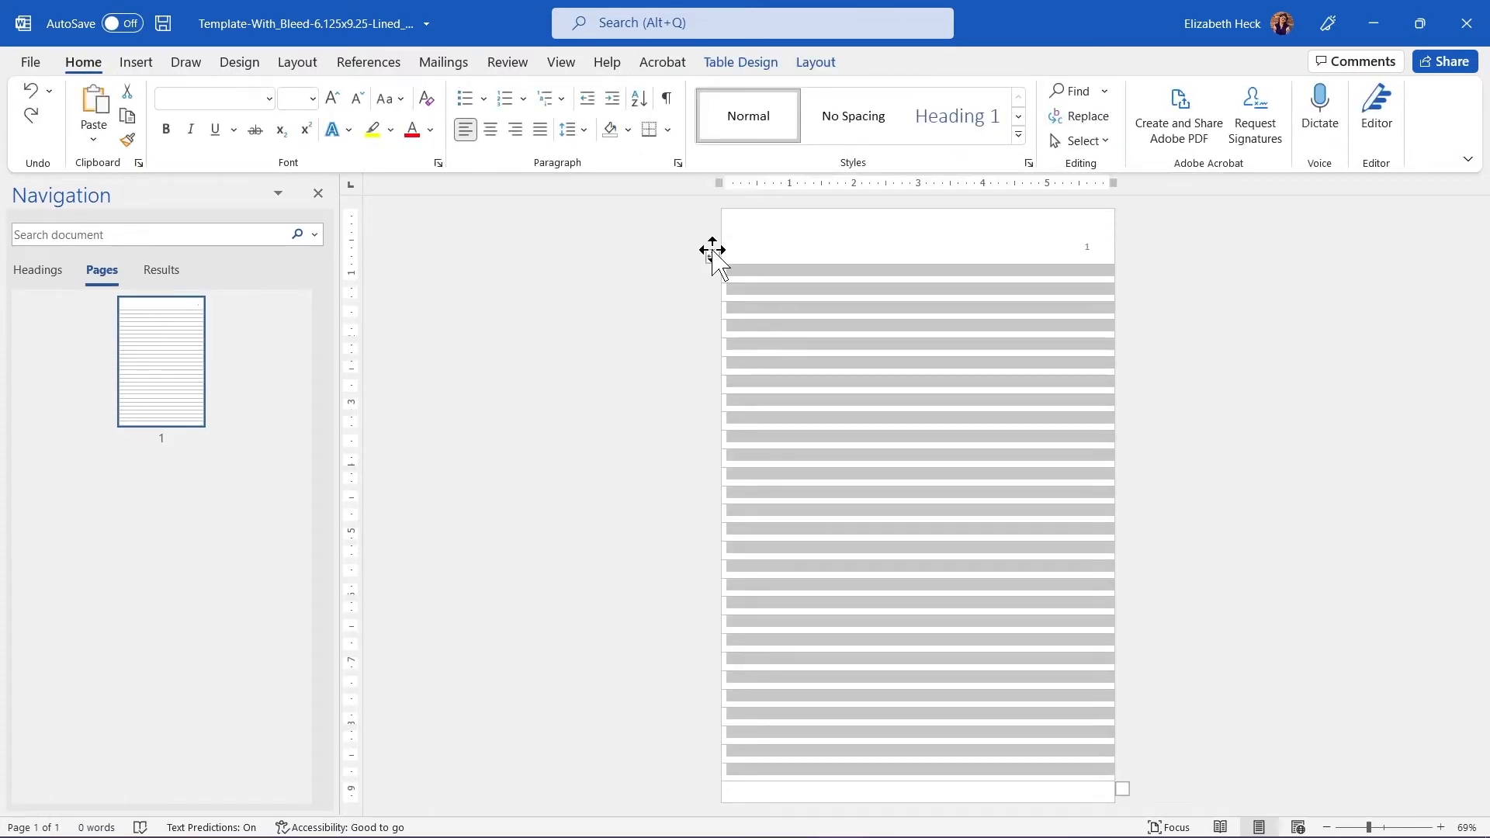
left_click(739, 789)
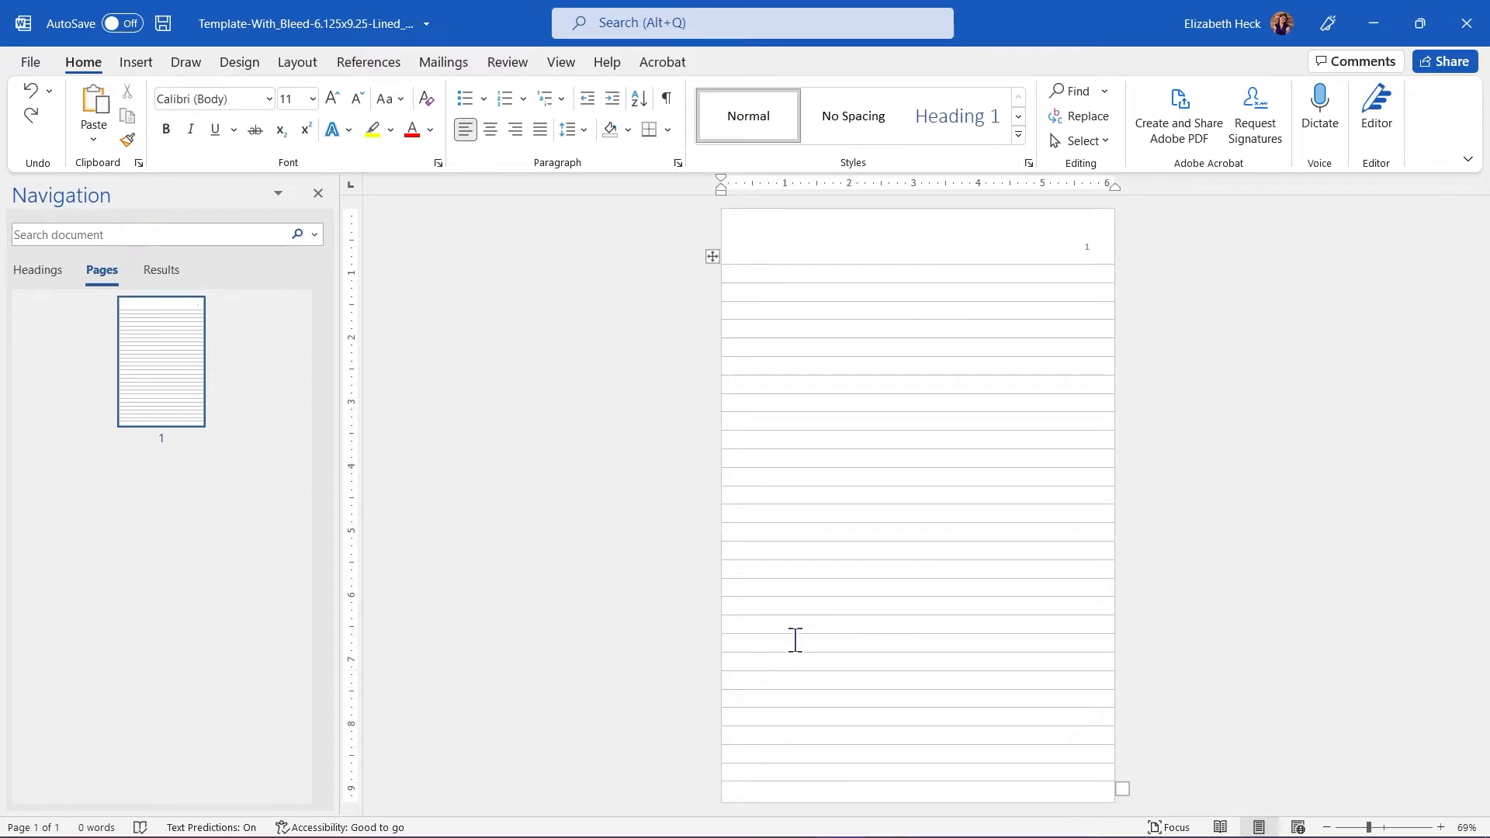
key("ctrl+Return")
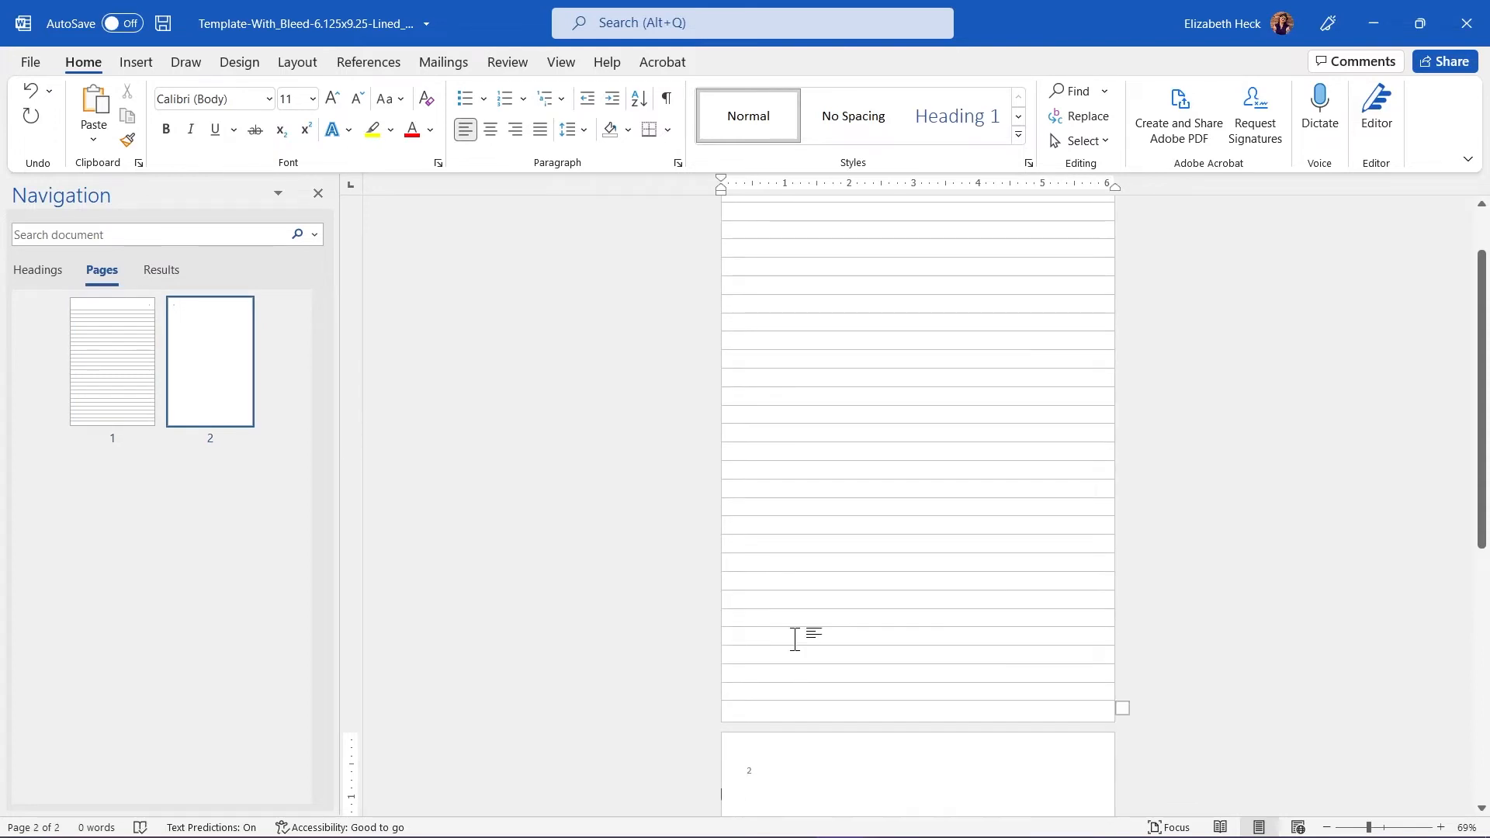
key("ctrl+v")
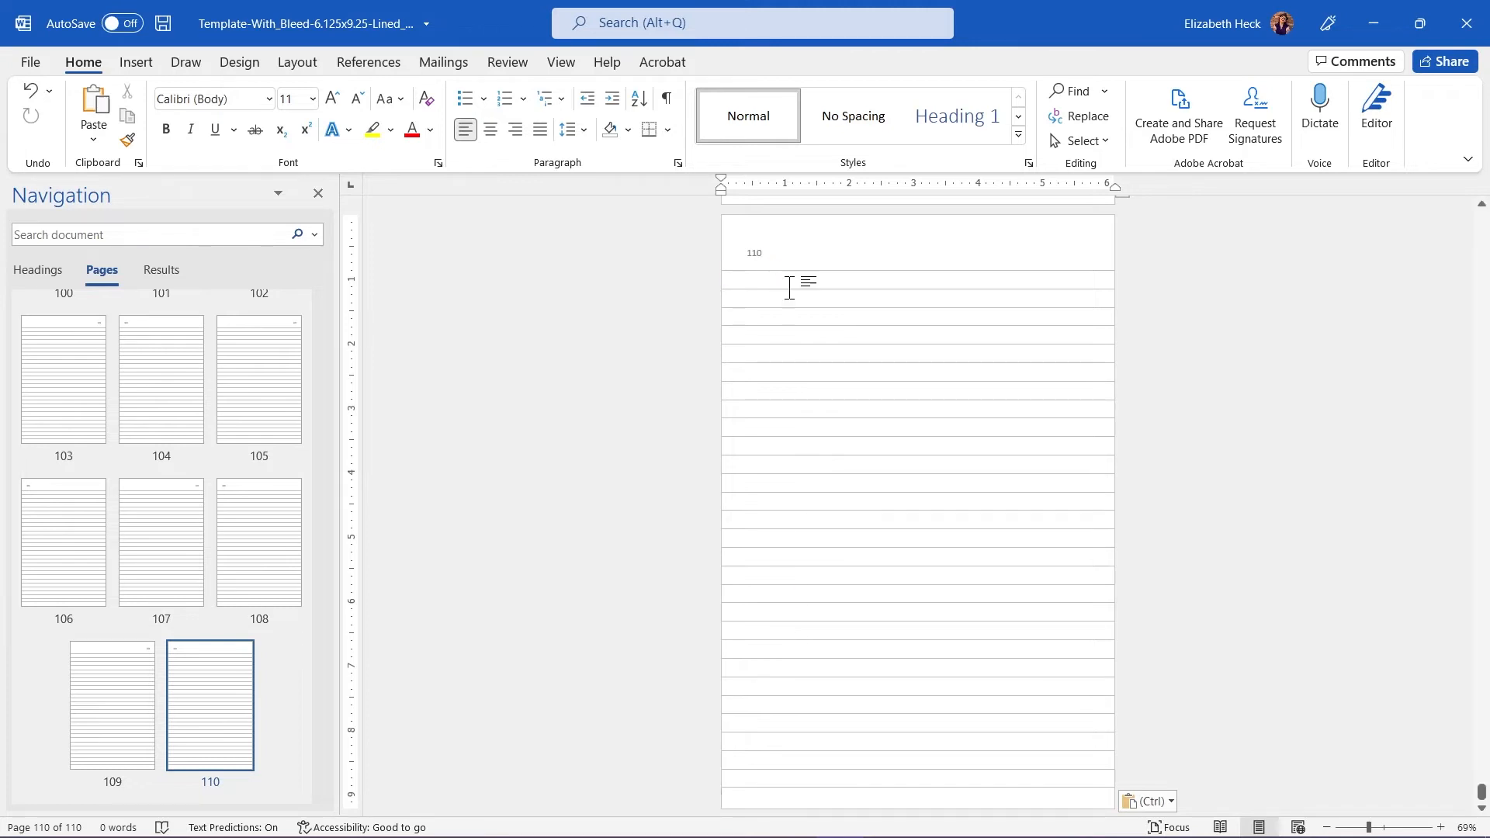
left_click(761, 254)
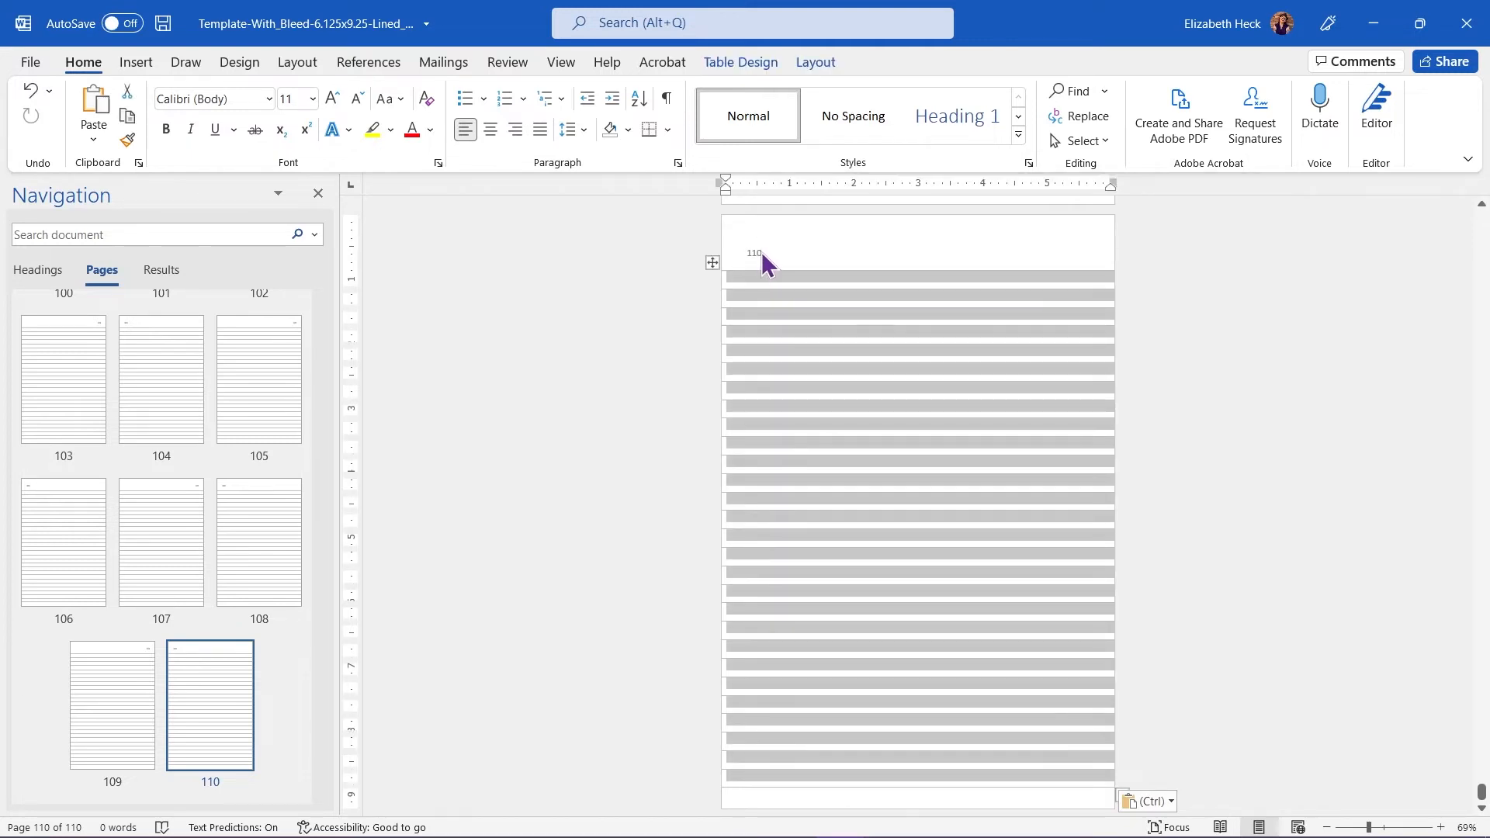
Open the even page header on page 110 to view its page number, and close header editing.
double_click(761, 253)
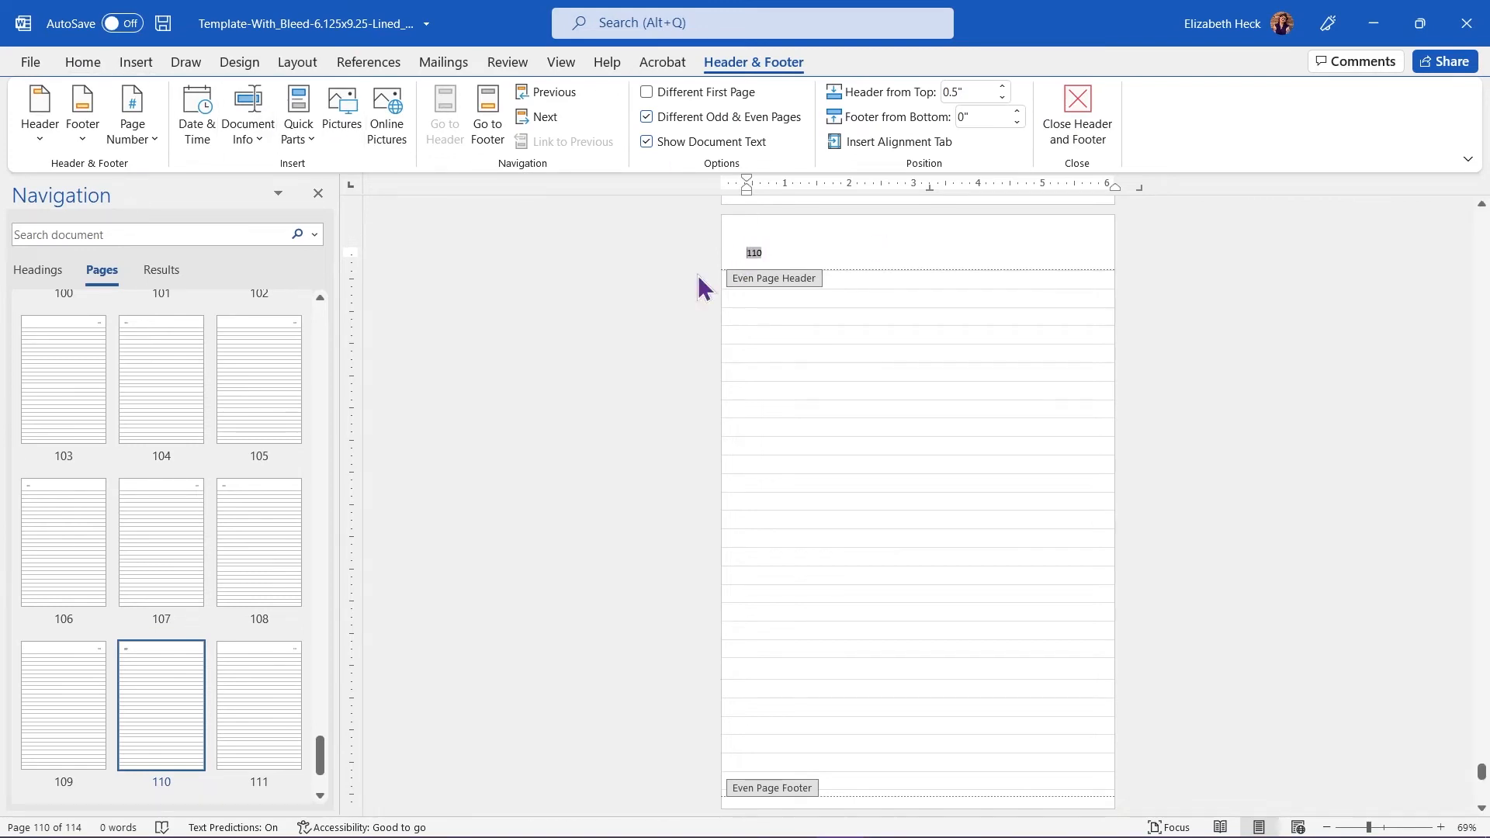
left_click(83, 62)
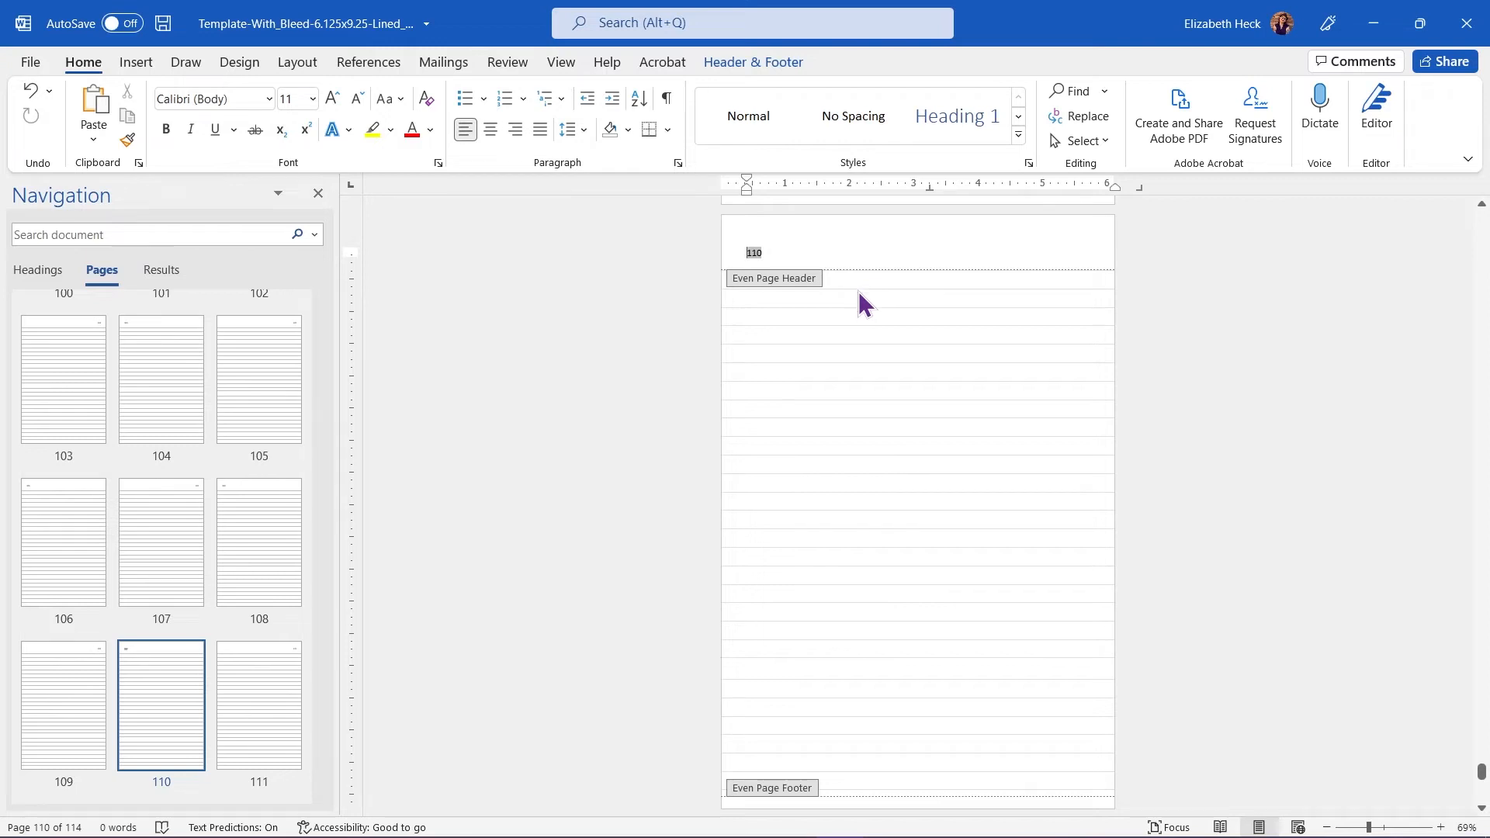
scroll(846, 315, "up", 1)
scroll(844, 315, "down", 1)
double_click(844, 316)
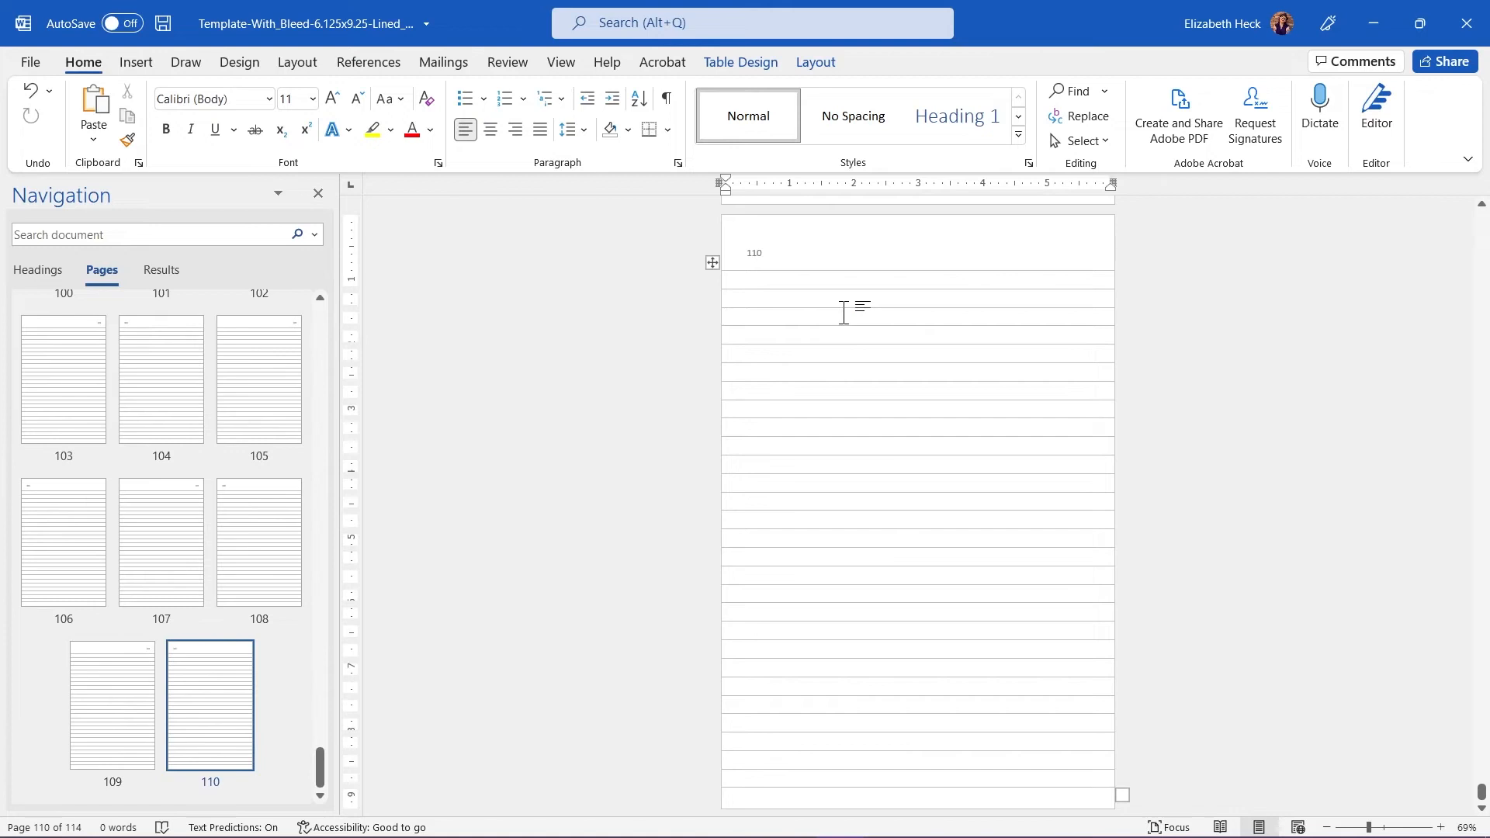
Set the Adobe PDF printer's page size to 6.125x9.25 in the print properties.
left_click(22, 59)
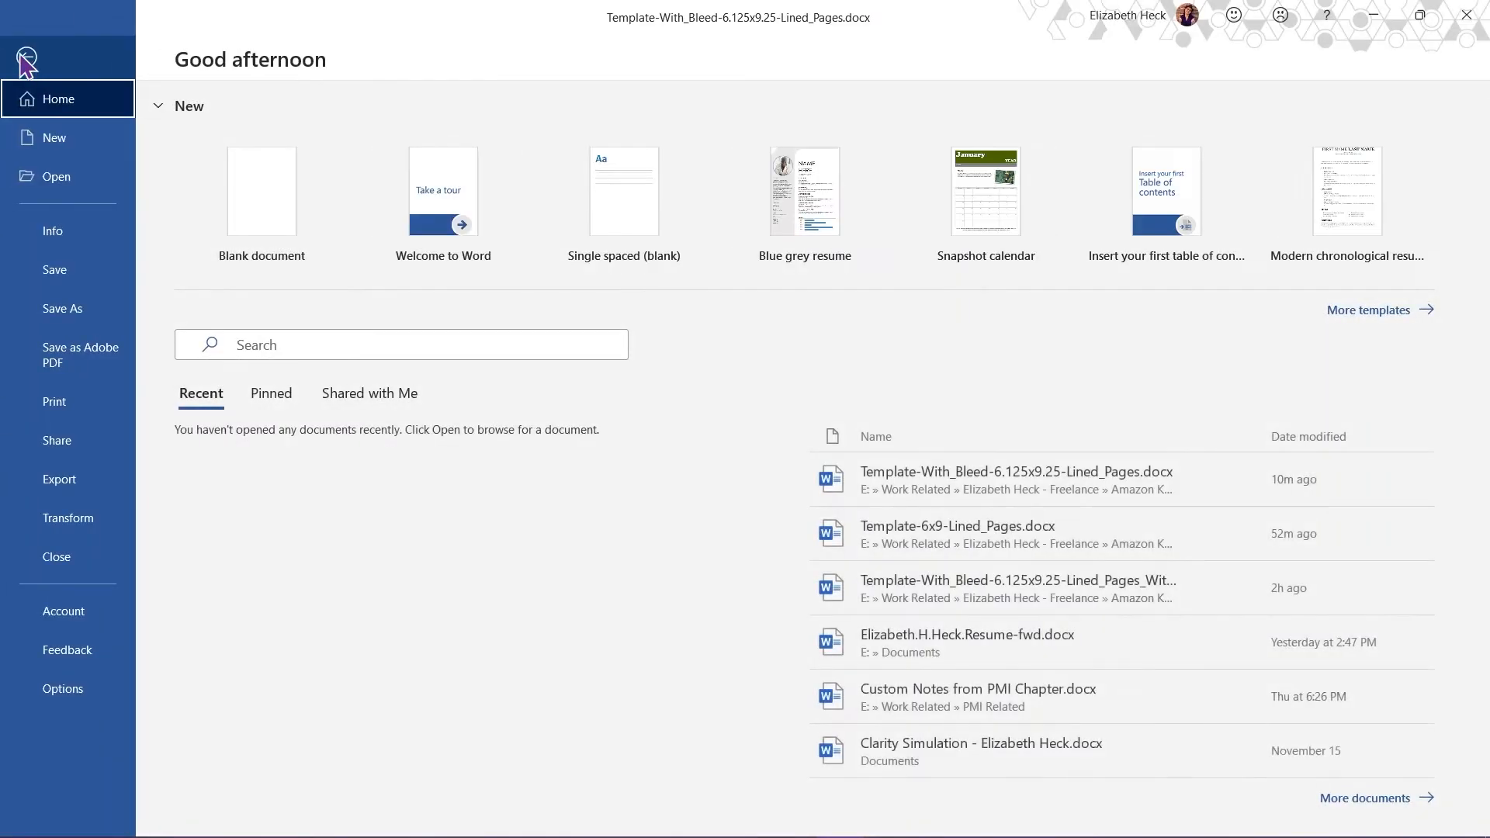
left_click(64, 426)
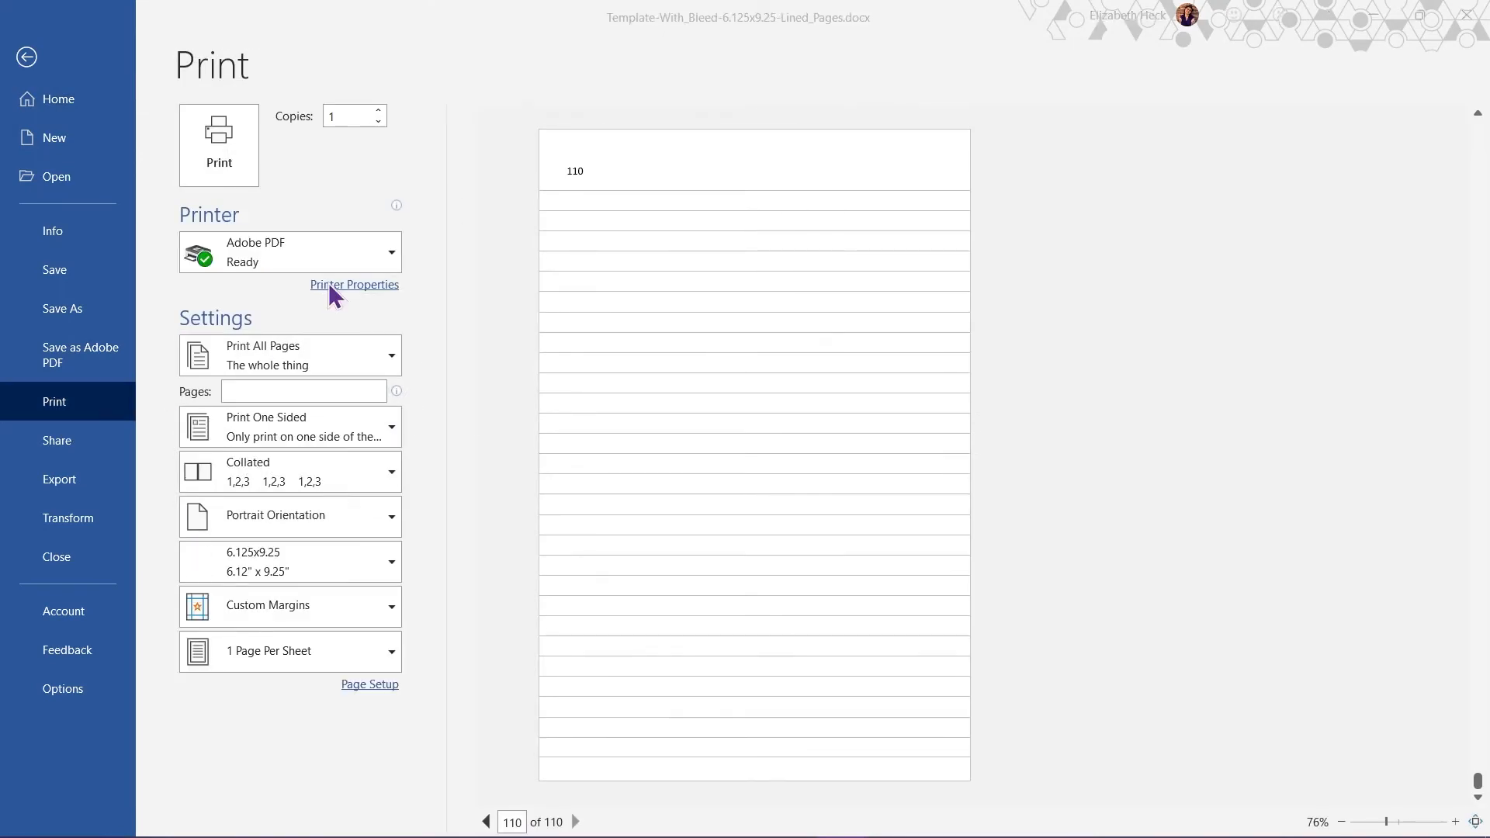
left_click(328, 282)
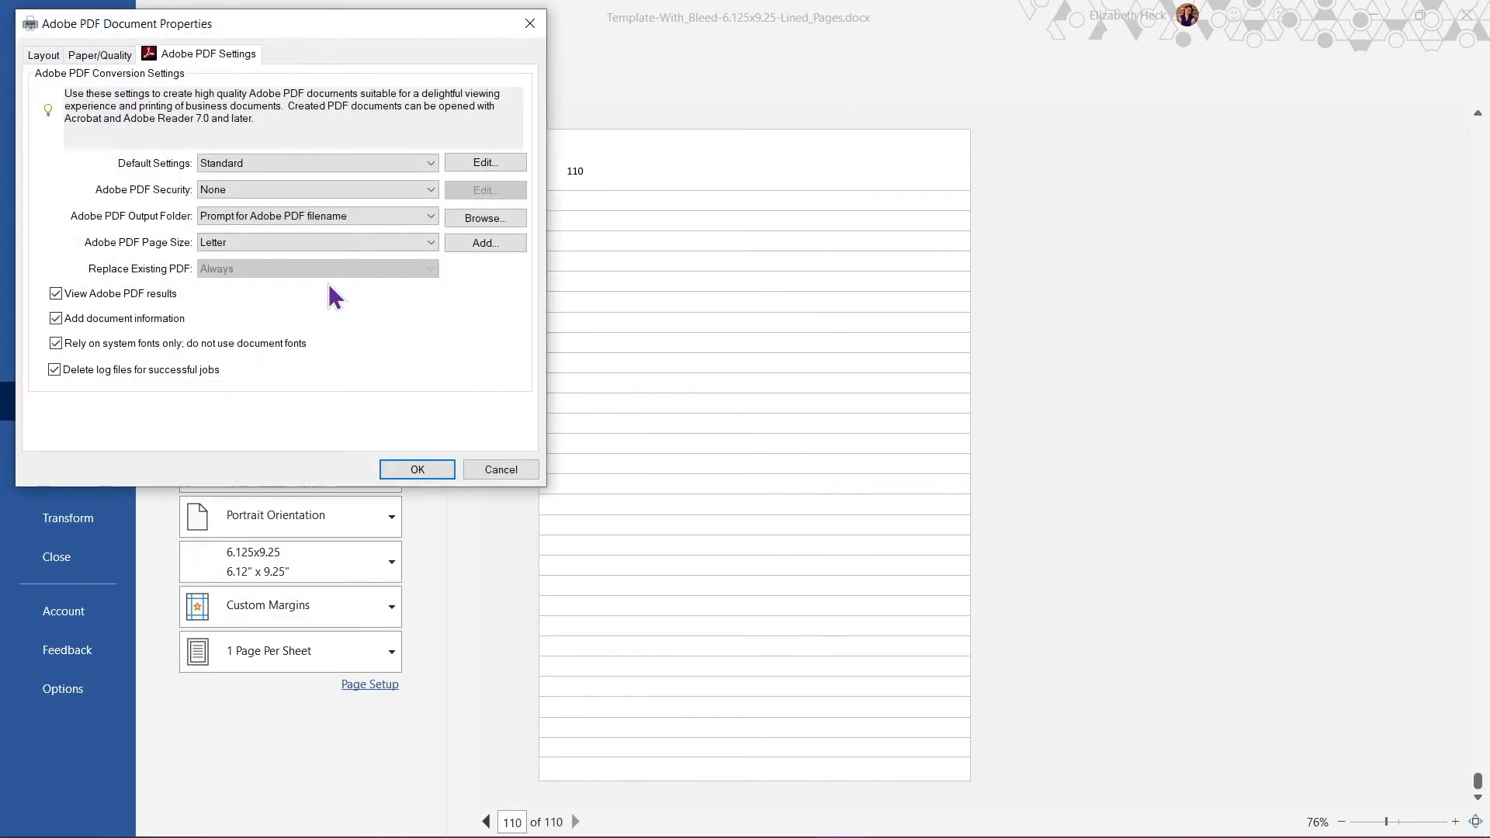
left_click(264, 240)
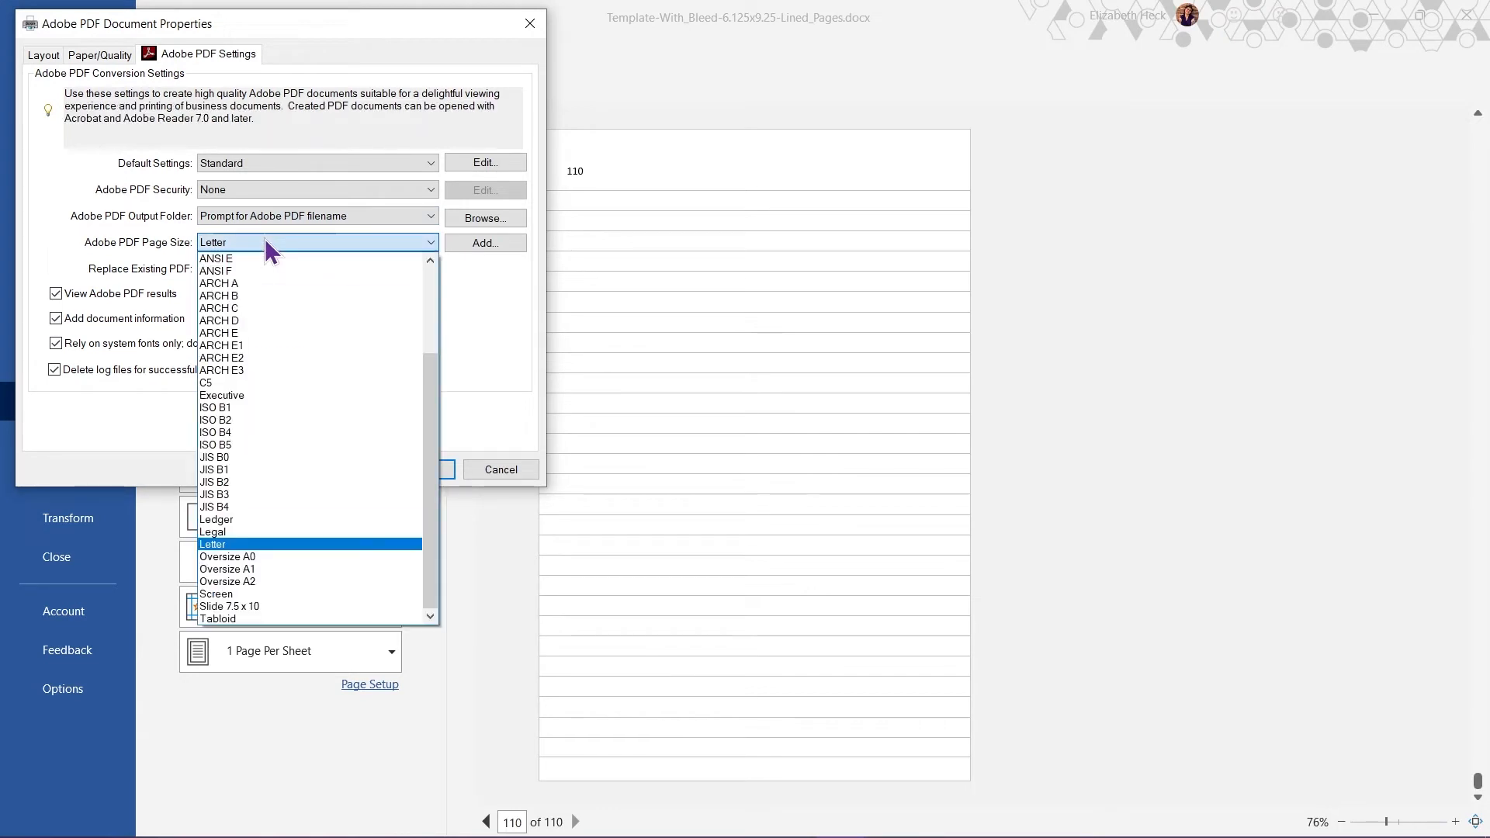
left_click(427, 377)
left_click(397, 242)
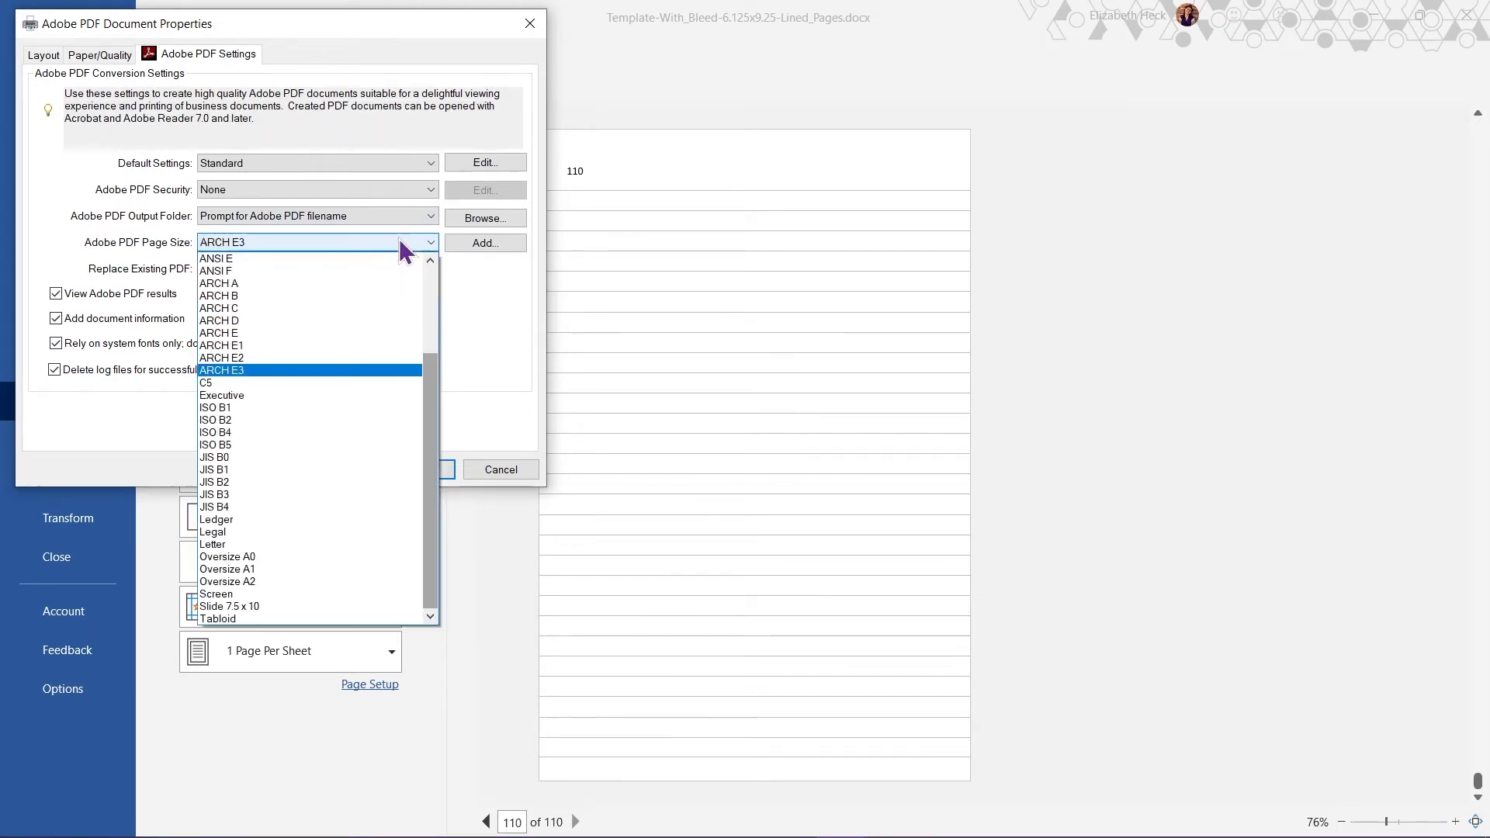
left_click_drag(435, 365, 435, 268)
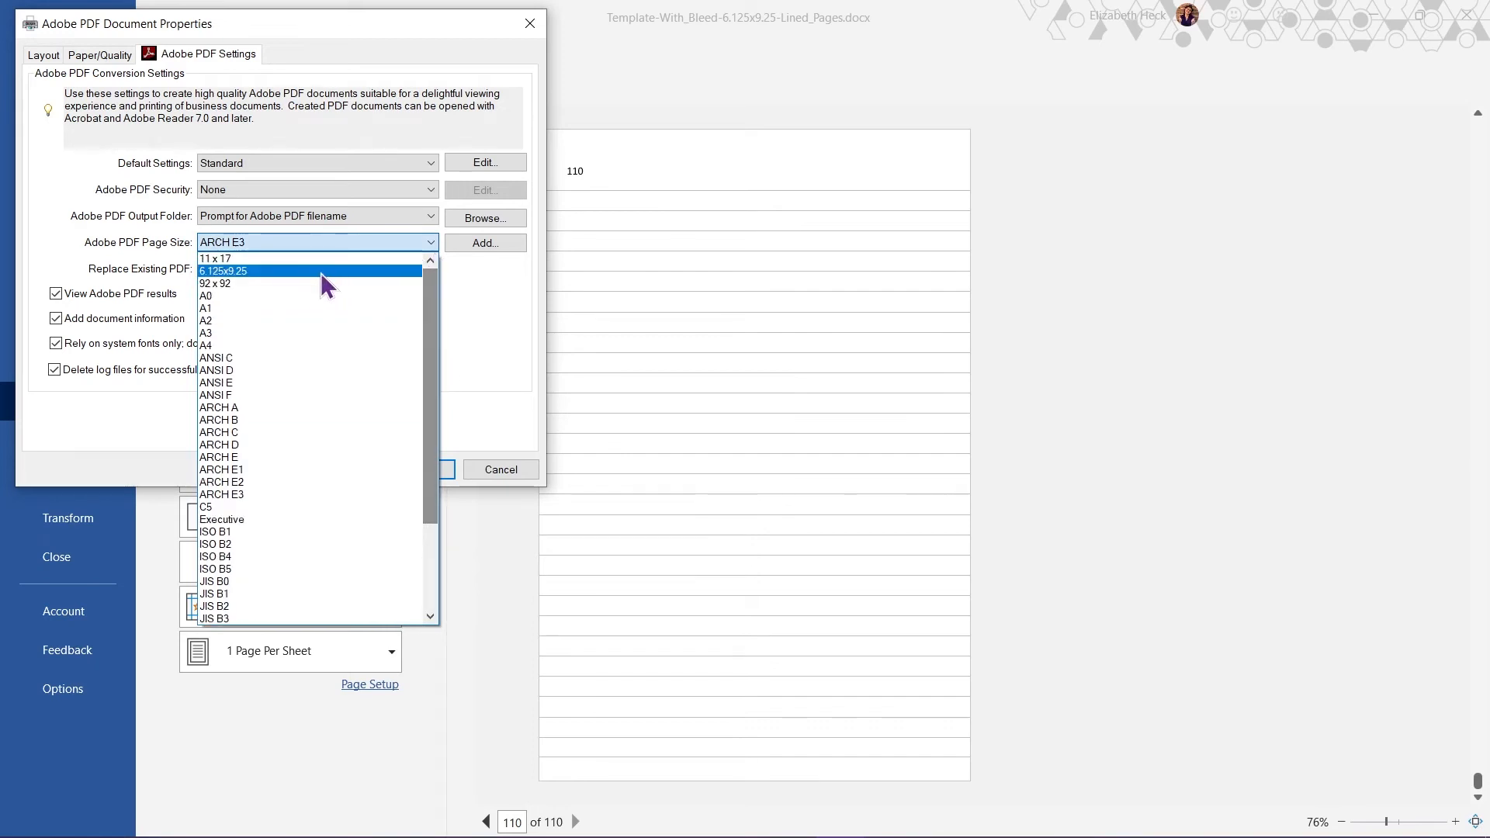
left_click(320, 272)
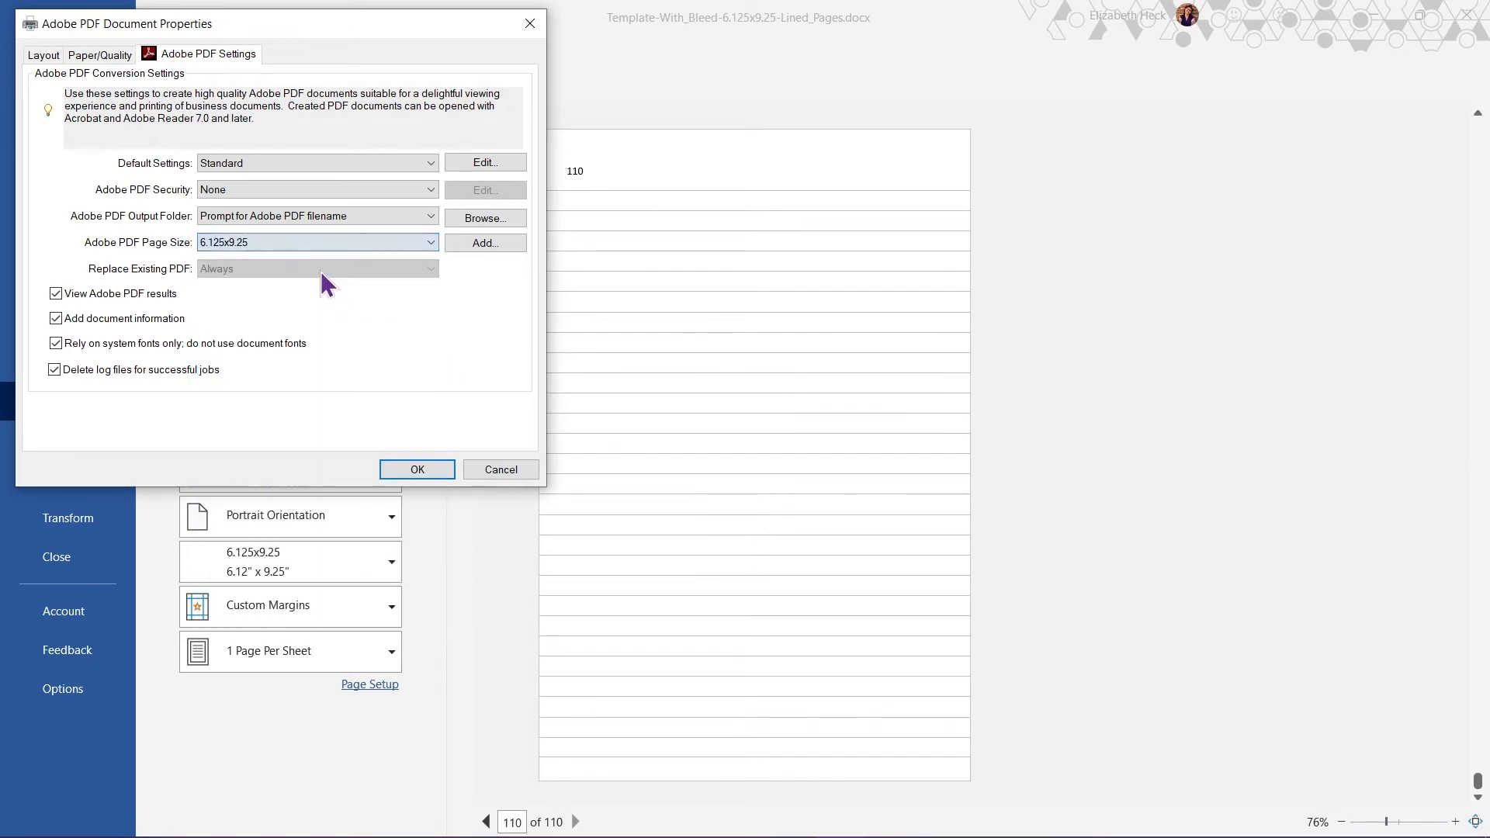
left_click(408, 468)
Print the document to PDF as Template-With_Bleed-6.125x9.25-Lined_Pages_With_Page_Numbers110.pdf, accepting the small margins.
left_click(218, 169)
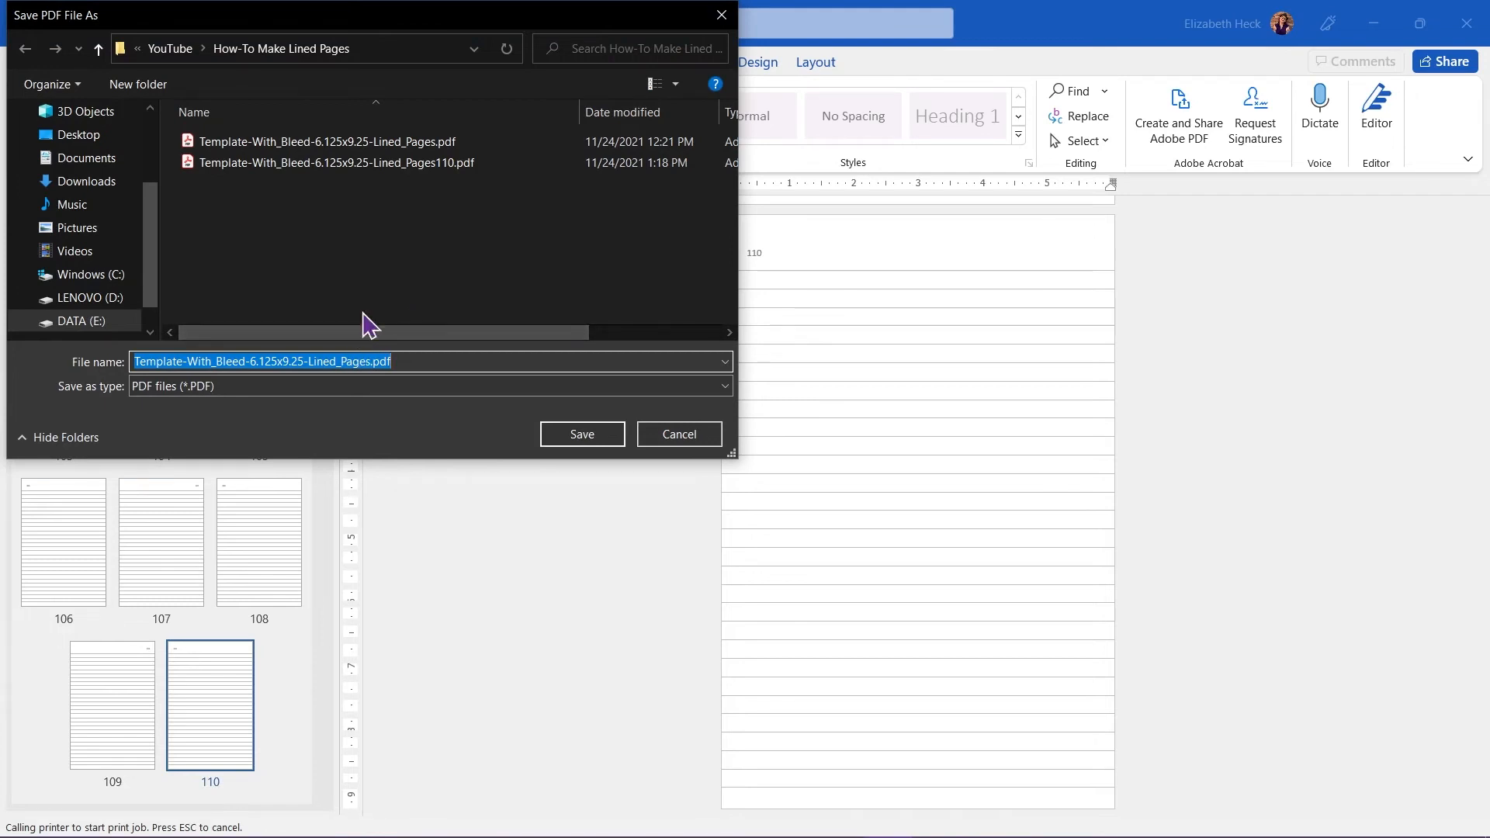
left_click(397, 163)
left_click(382, 358)
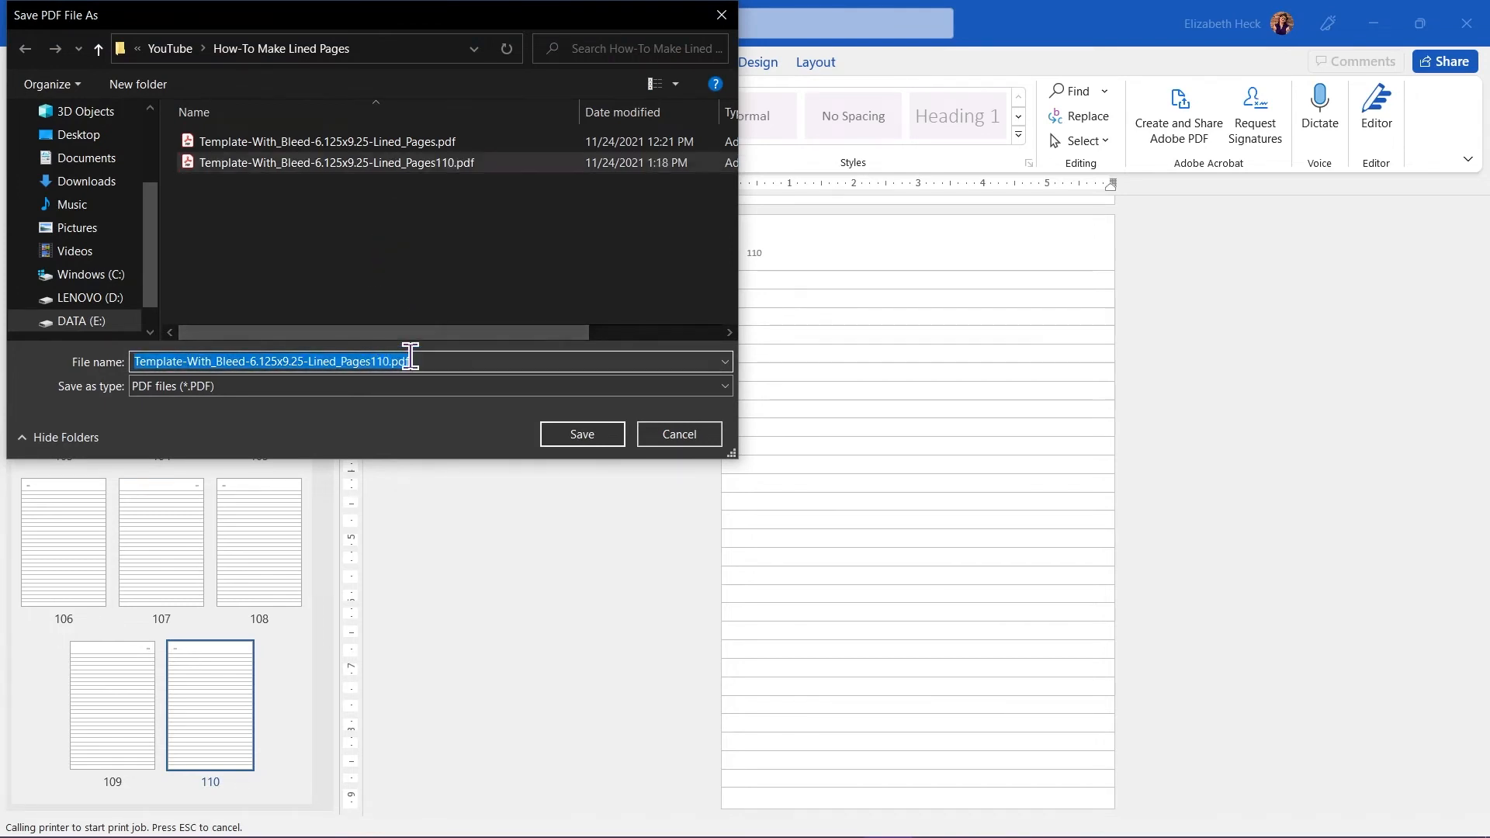
left_click(377, 362)
type("_With_Page")
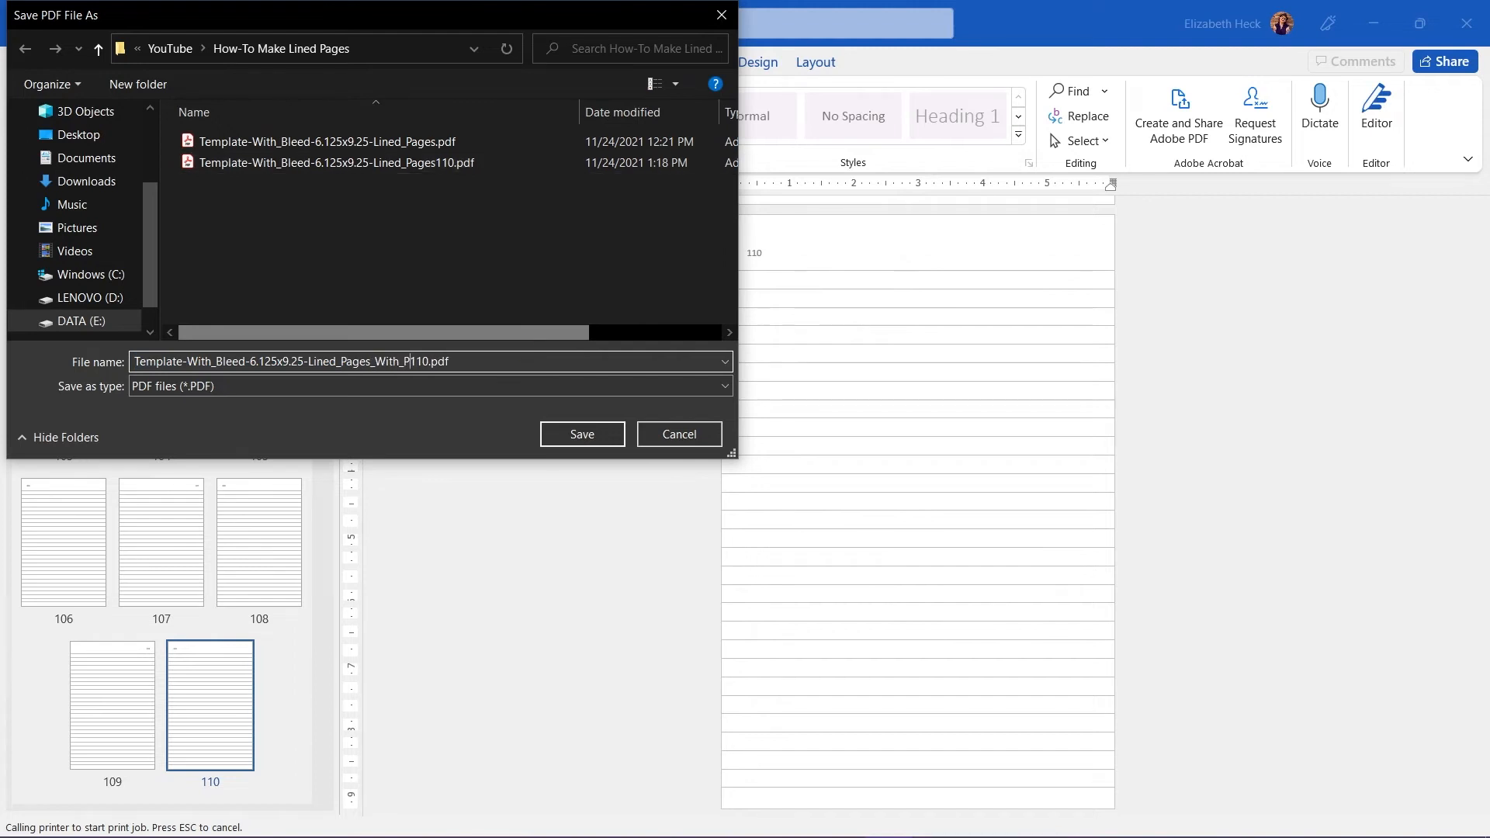
type("_Numbers")
key("Return")
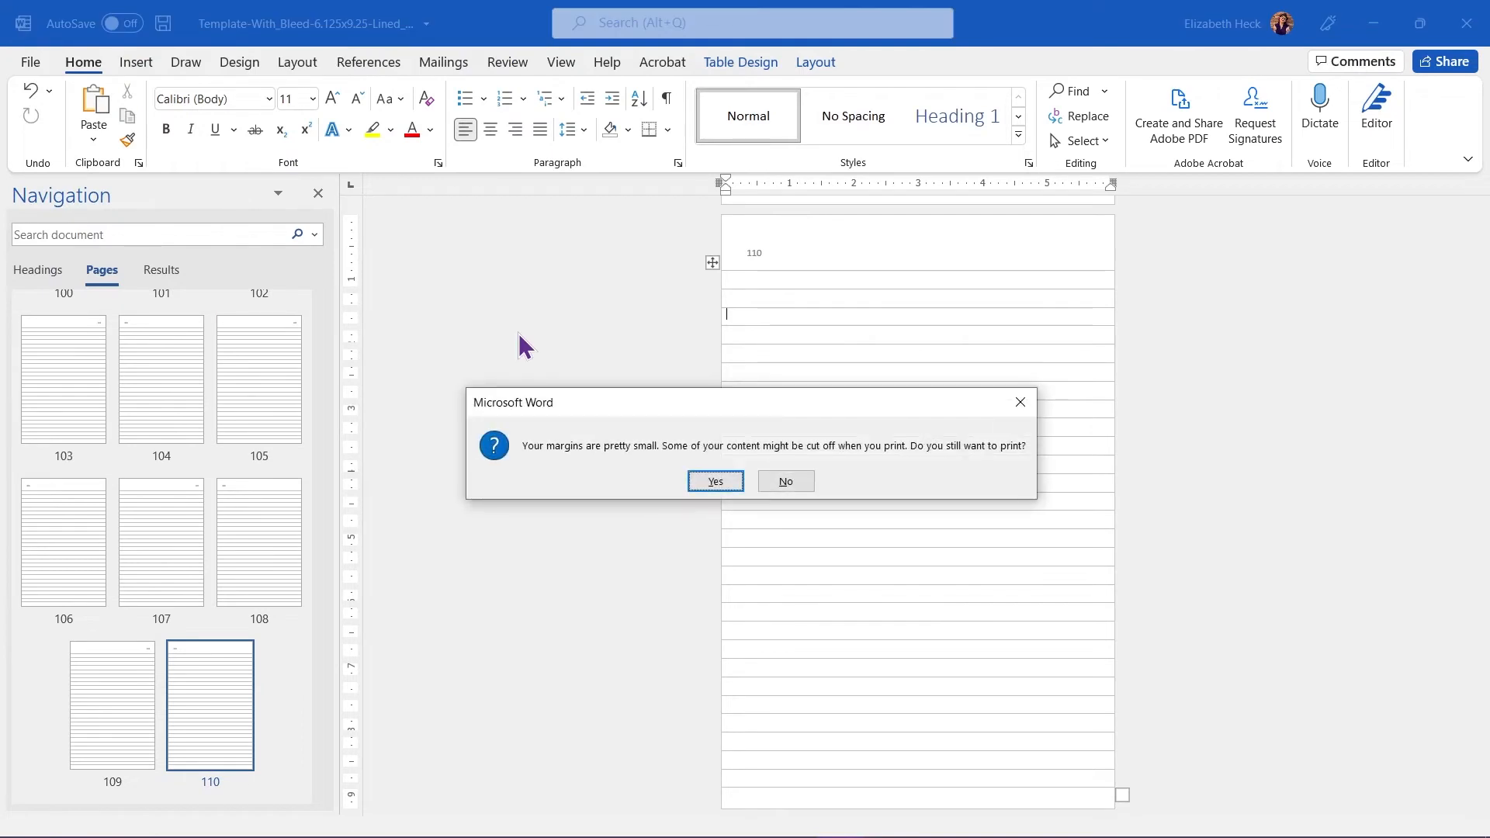
left_click(729, 485)
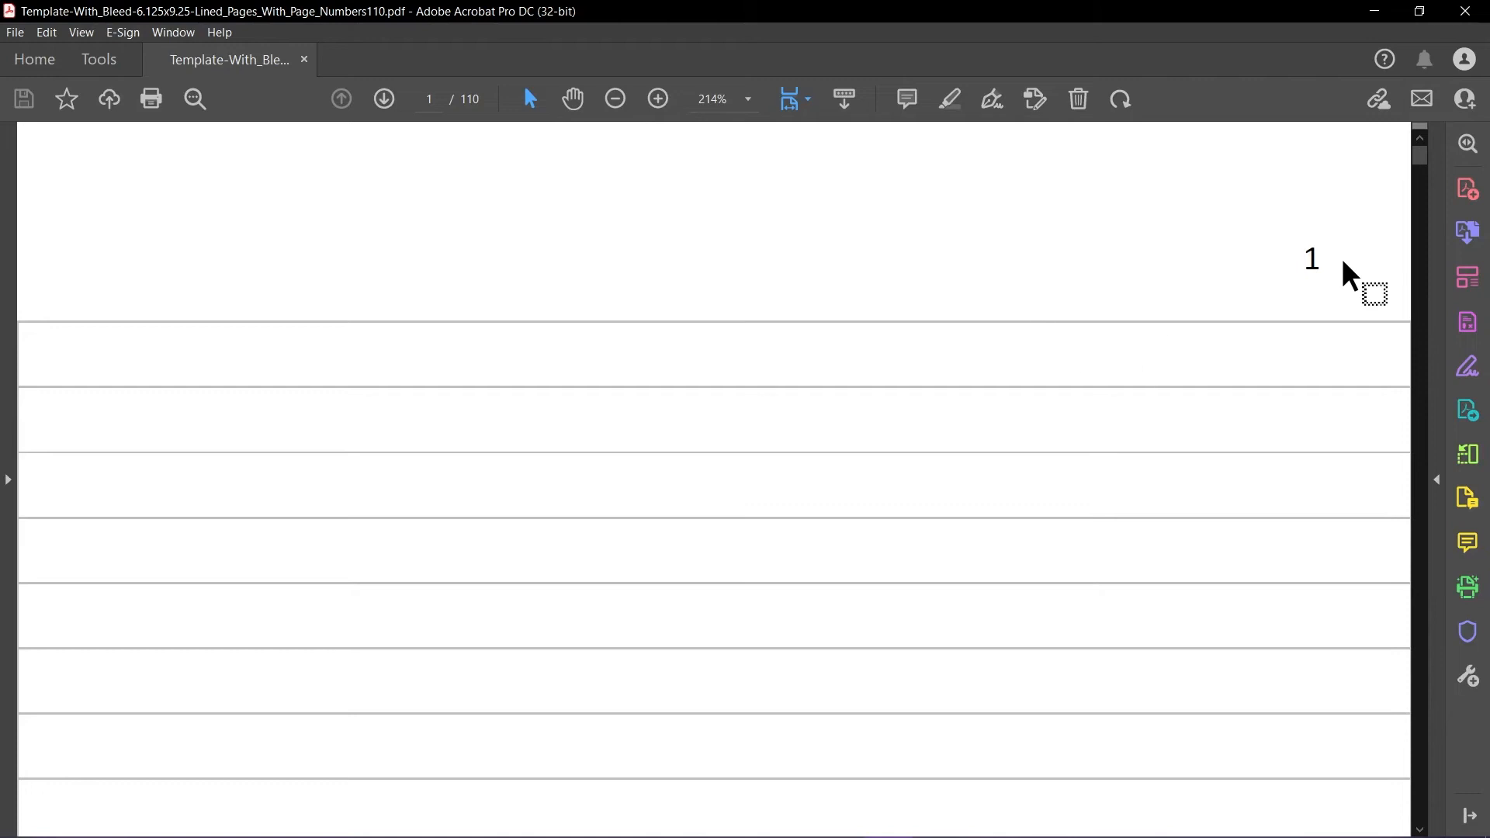
Check the page number positions on the first pages of the exported PDF at 75% zoom, and close the PDF.
left_click(747, 99)
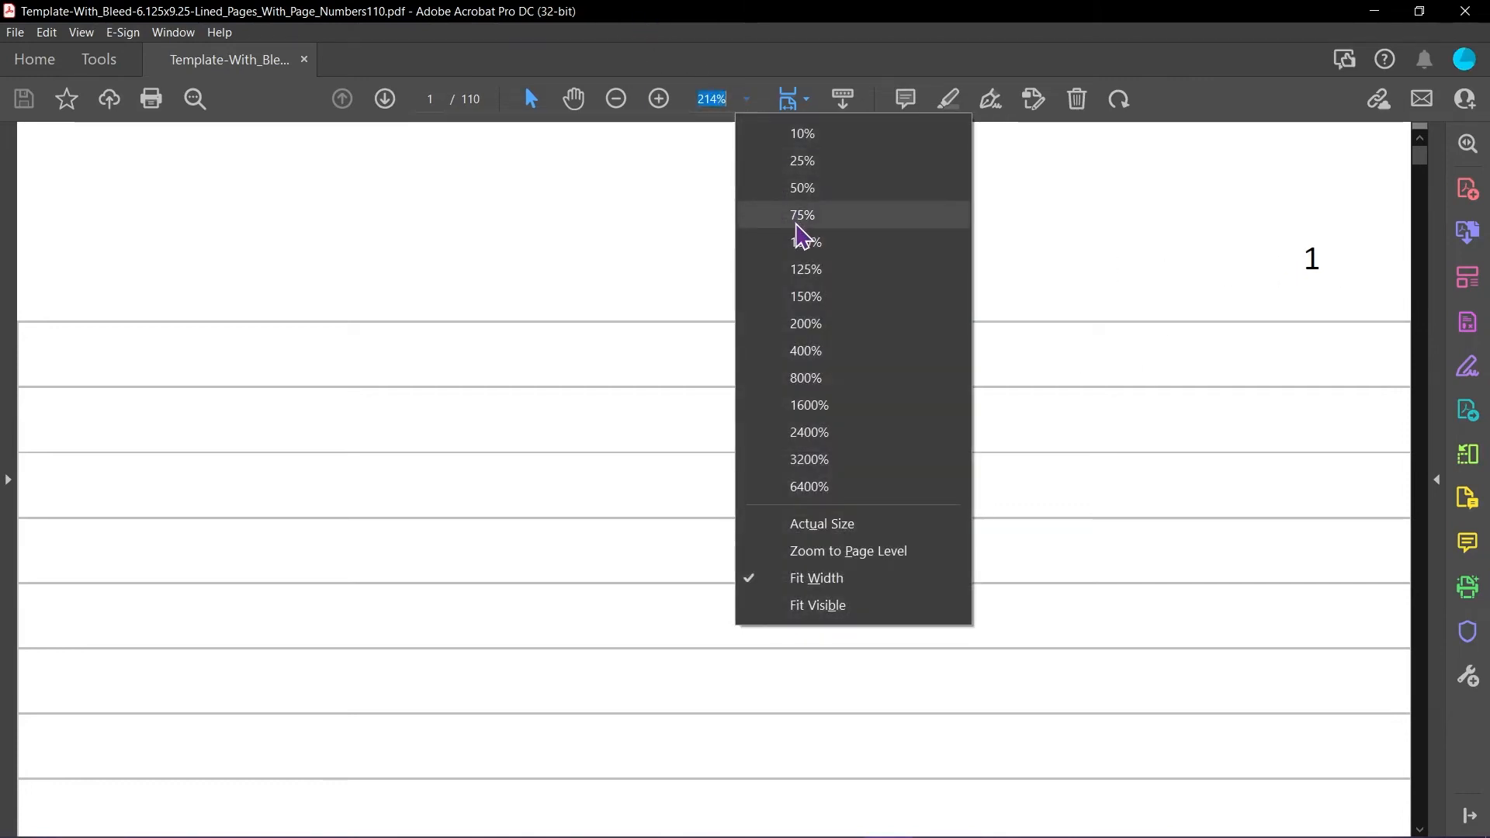
left_click(802, 221)
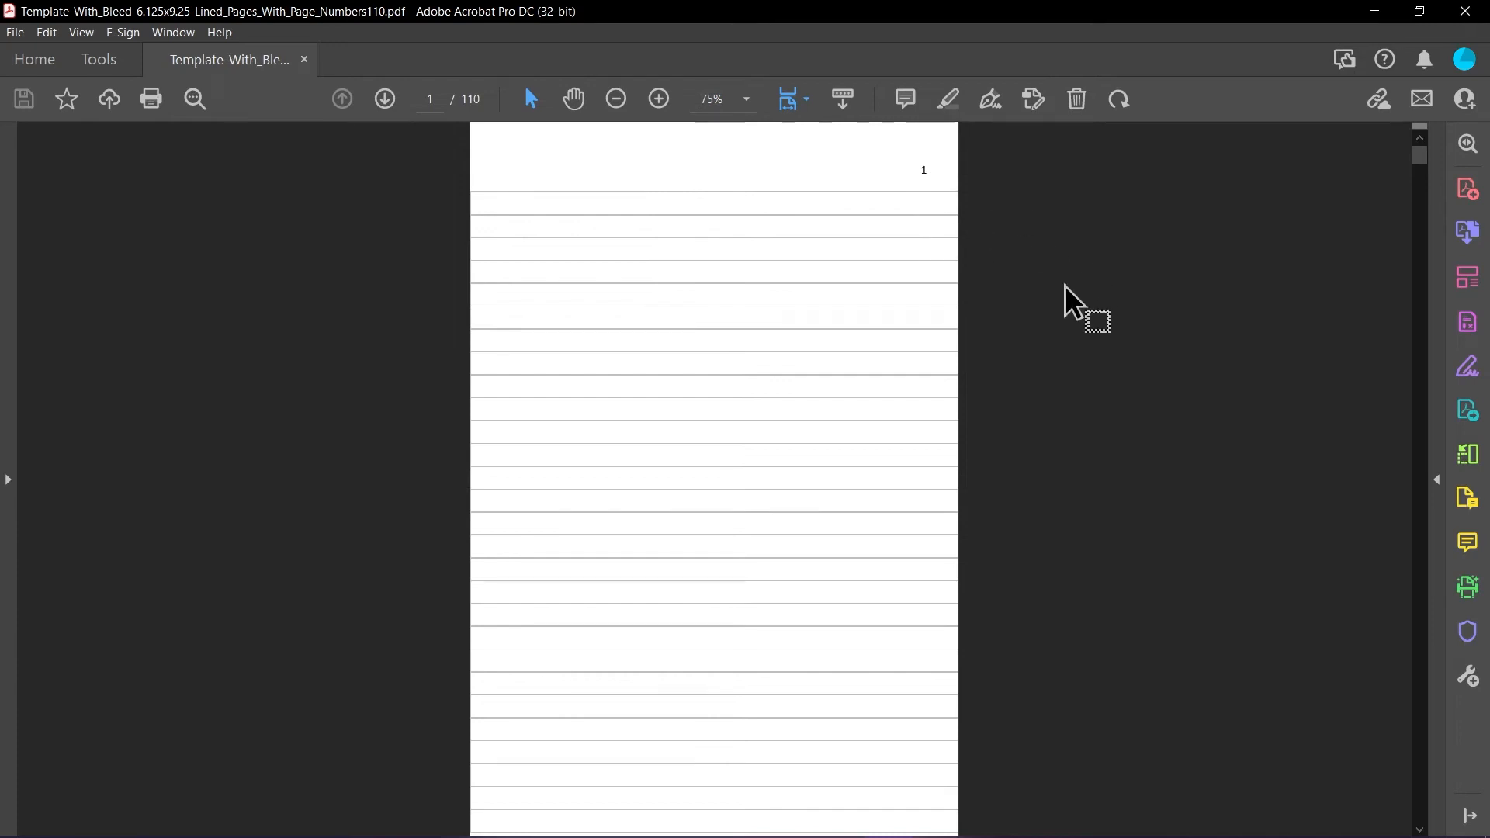
scroll(993, 310, "down", 5)
scroll(519, 501, "down", 6)
scroll(524, 500, "down", 11)
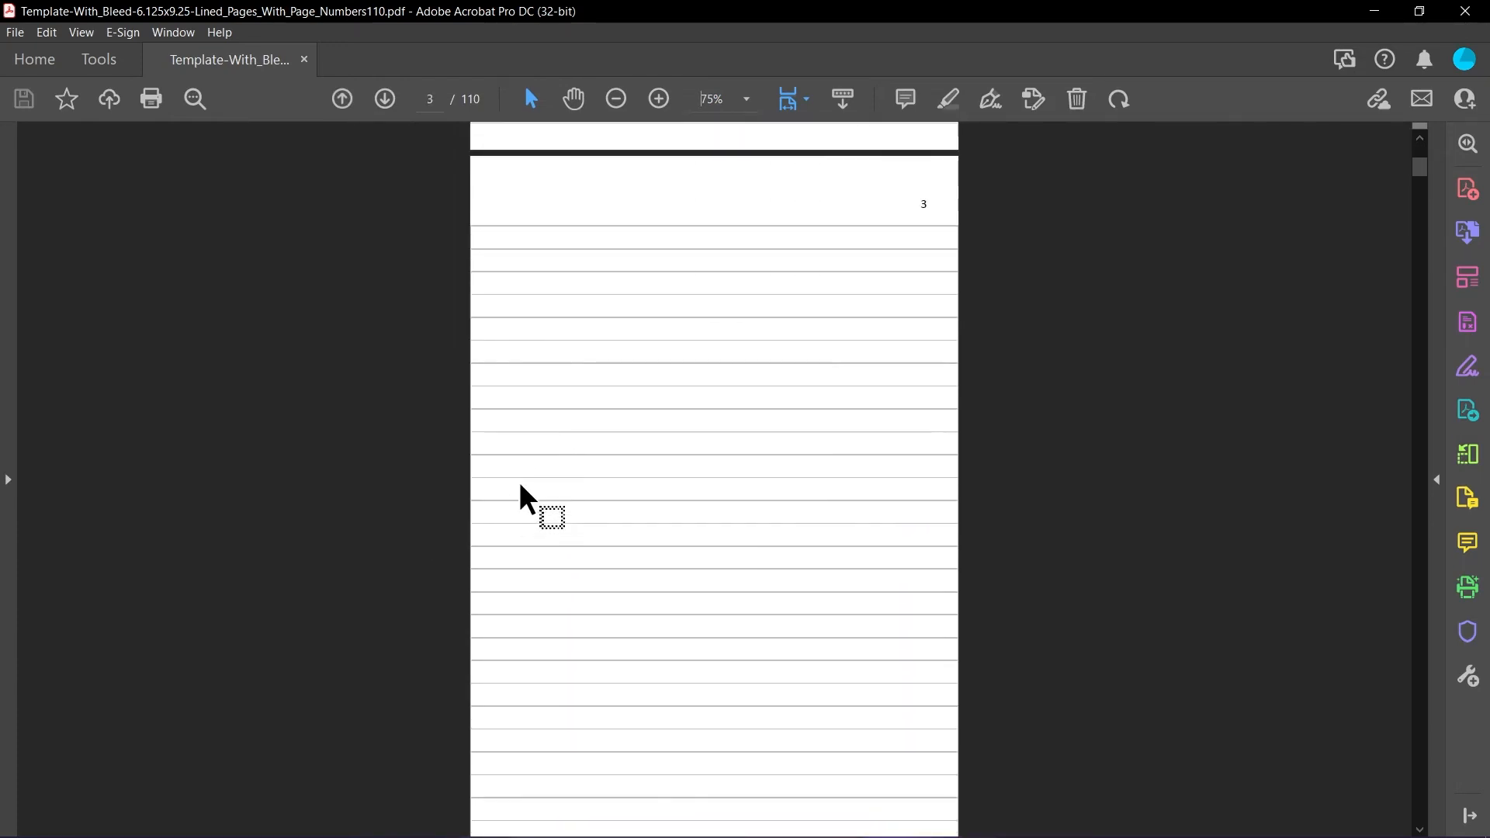
scroll(520, 487, "down", 1)
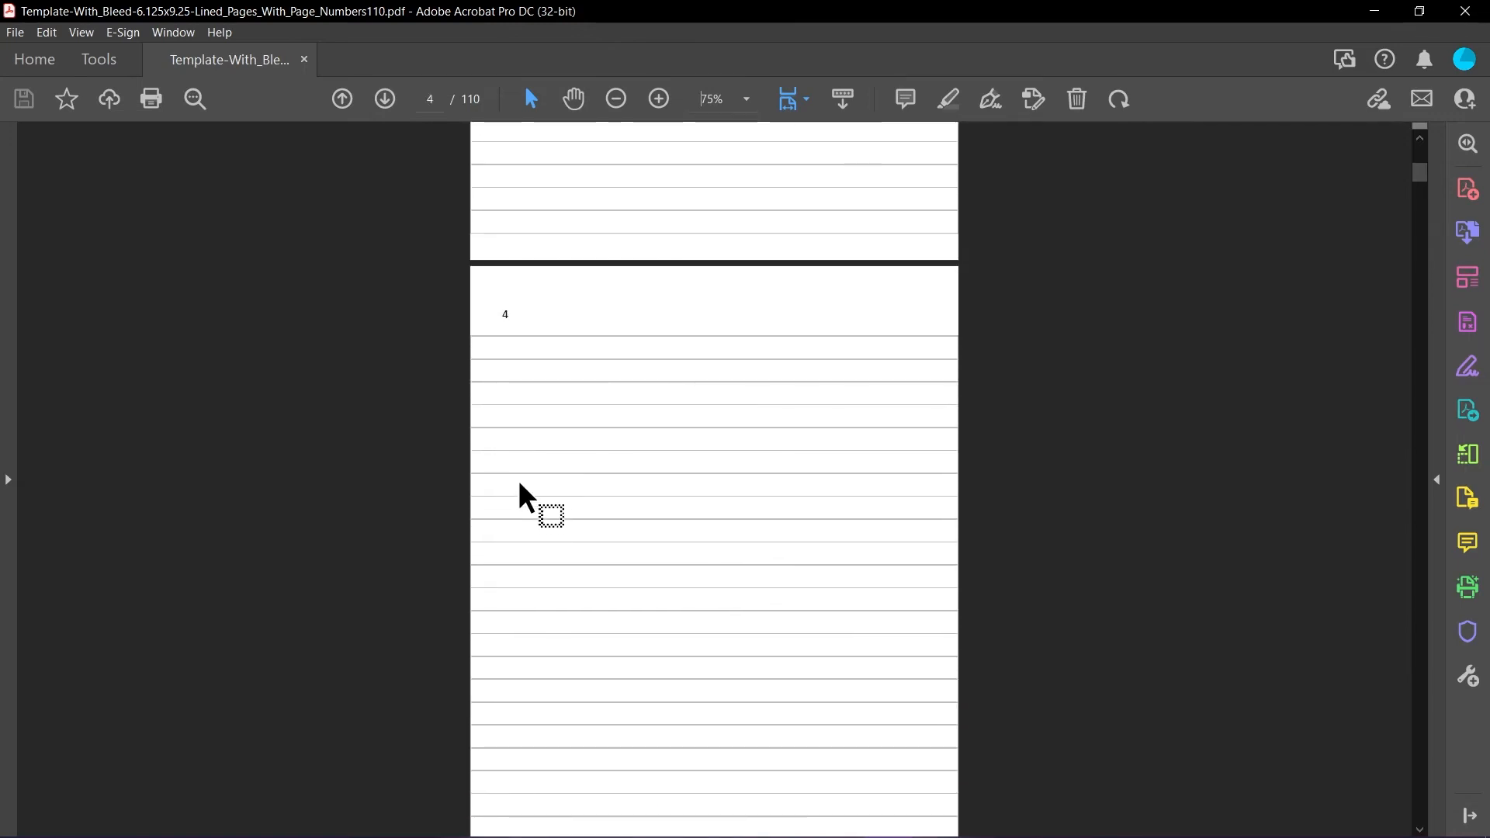
left_click(1481, 11)
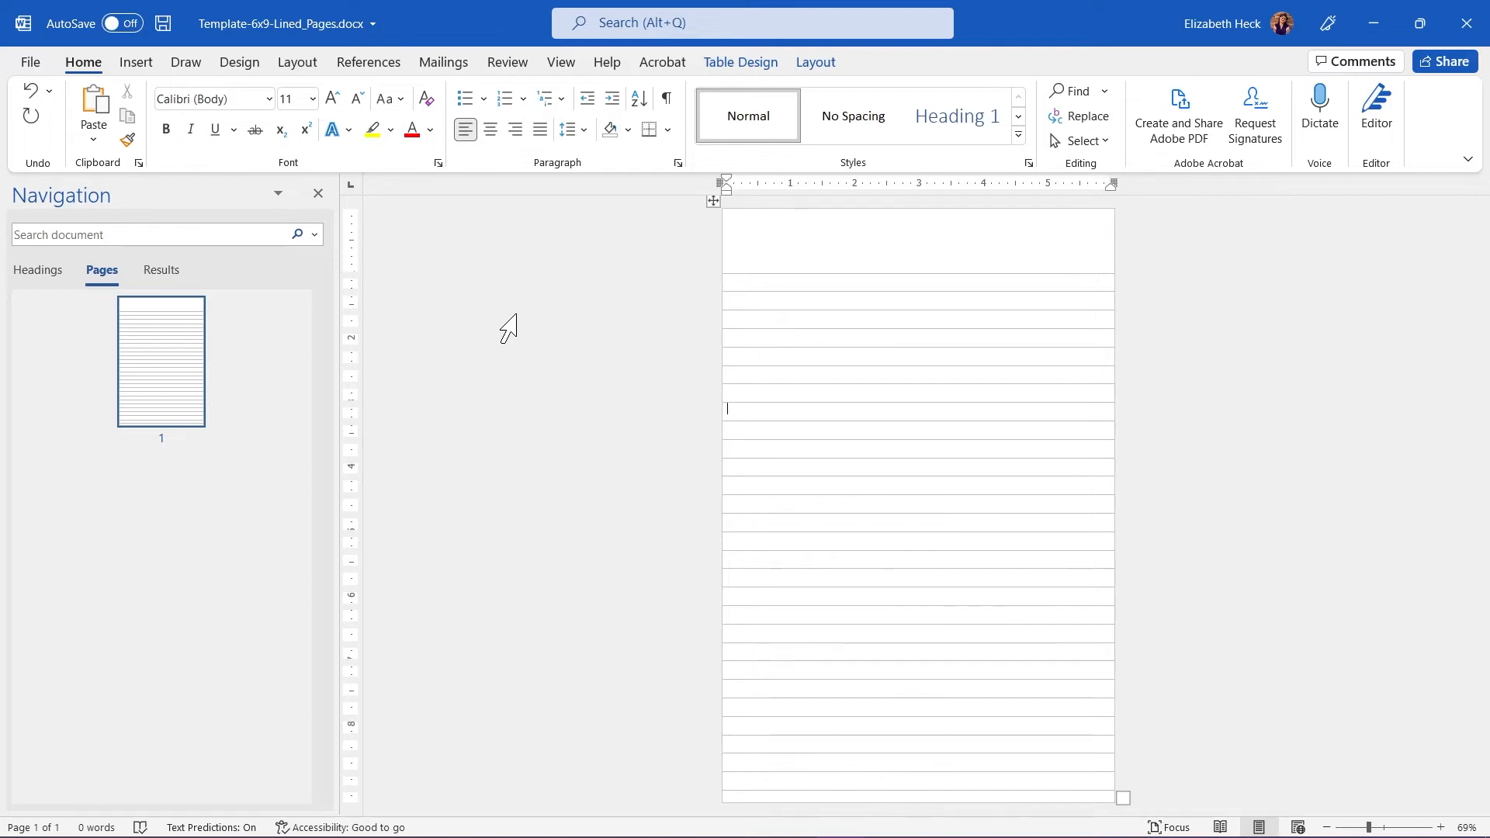
Insert the picture ehhBooks-Logo-Circle-1080.png from this device into the 6x9 lined page and place it behind the text.
left_click(124, 62)
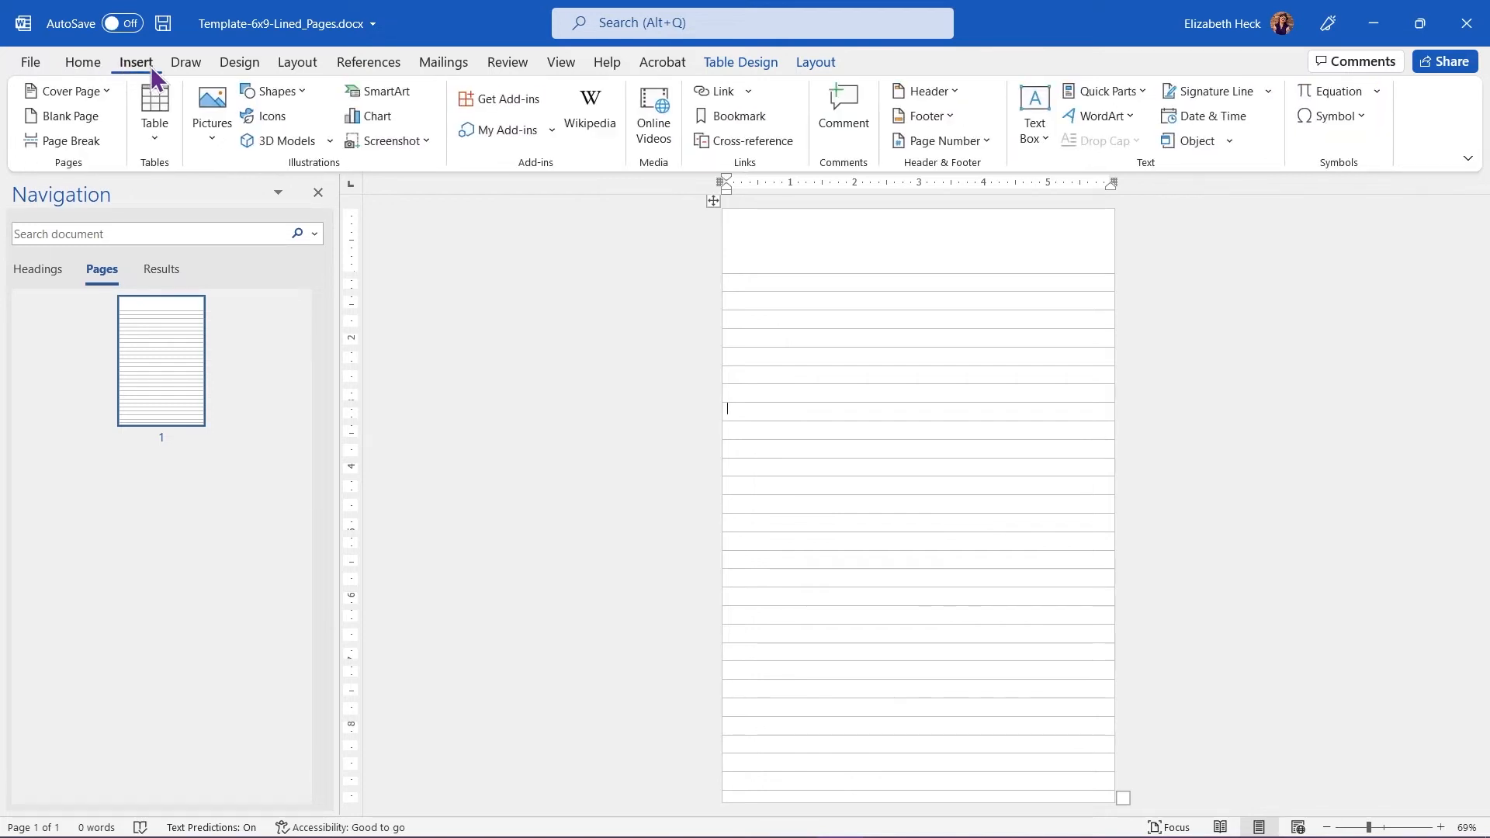
left_click(212, 132)
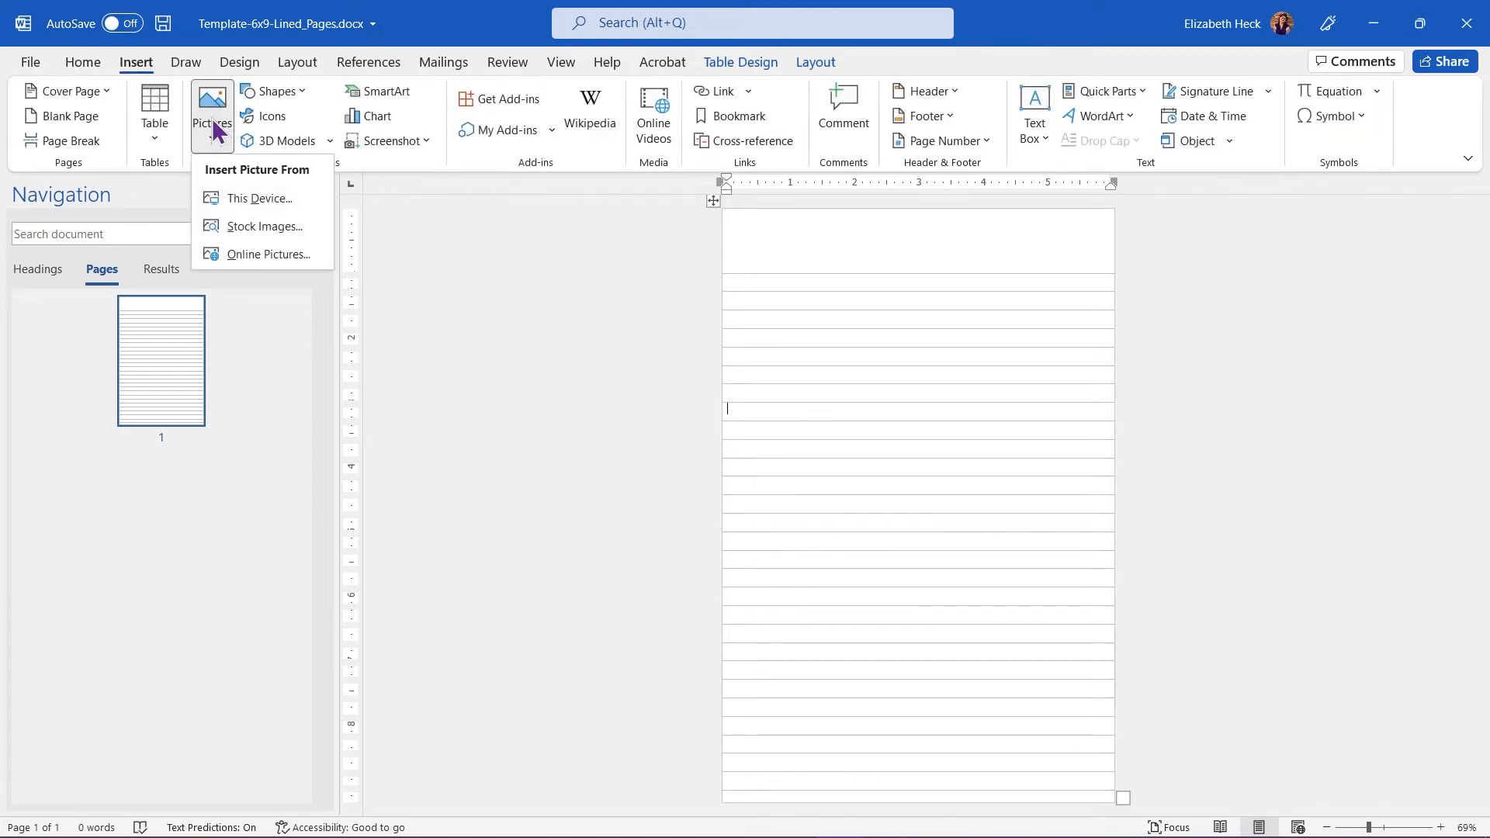
left_click(229, 205)
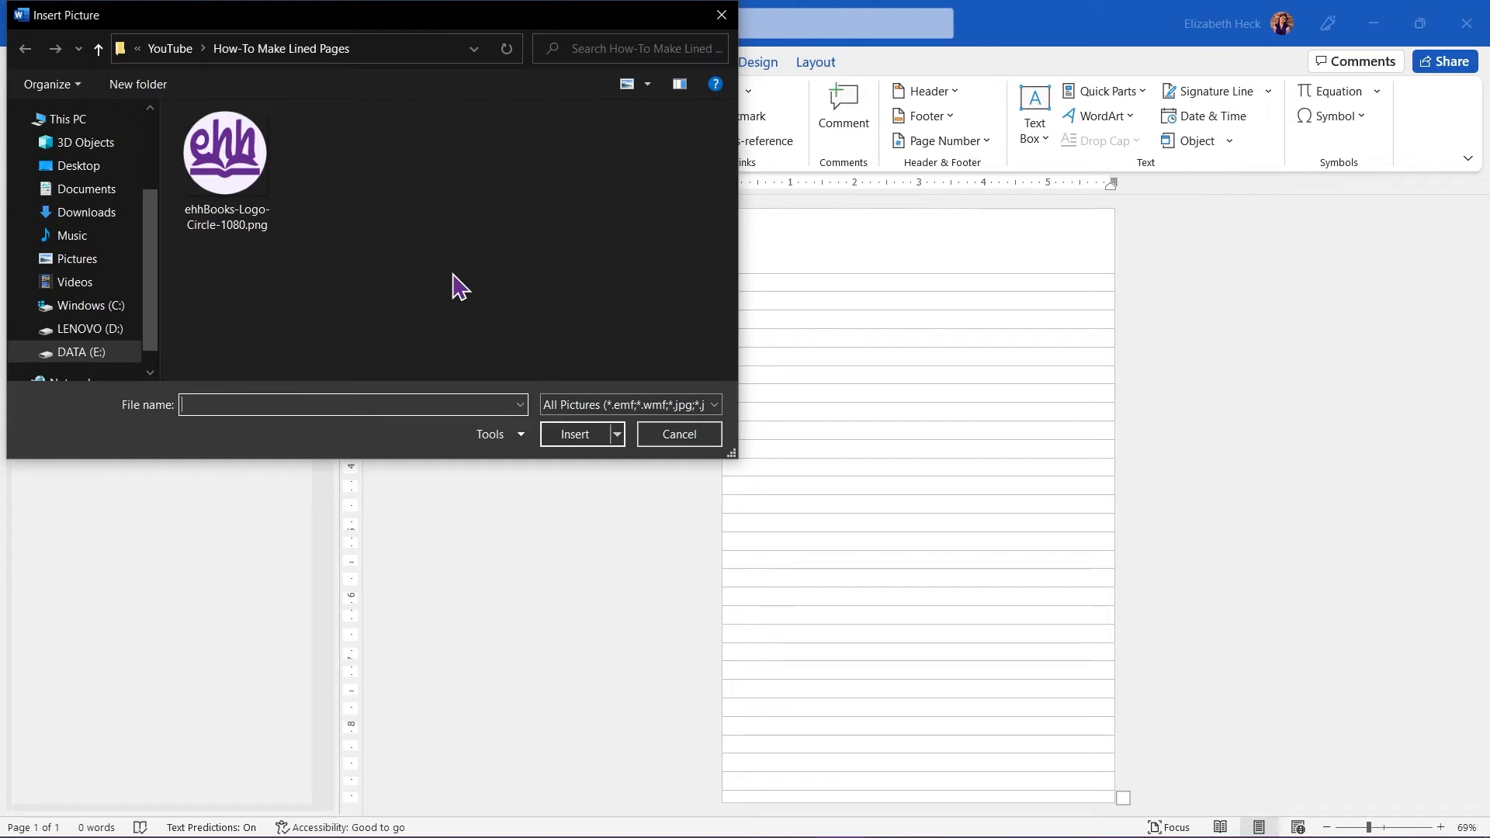
double_click(226, 147)
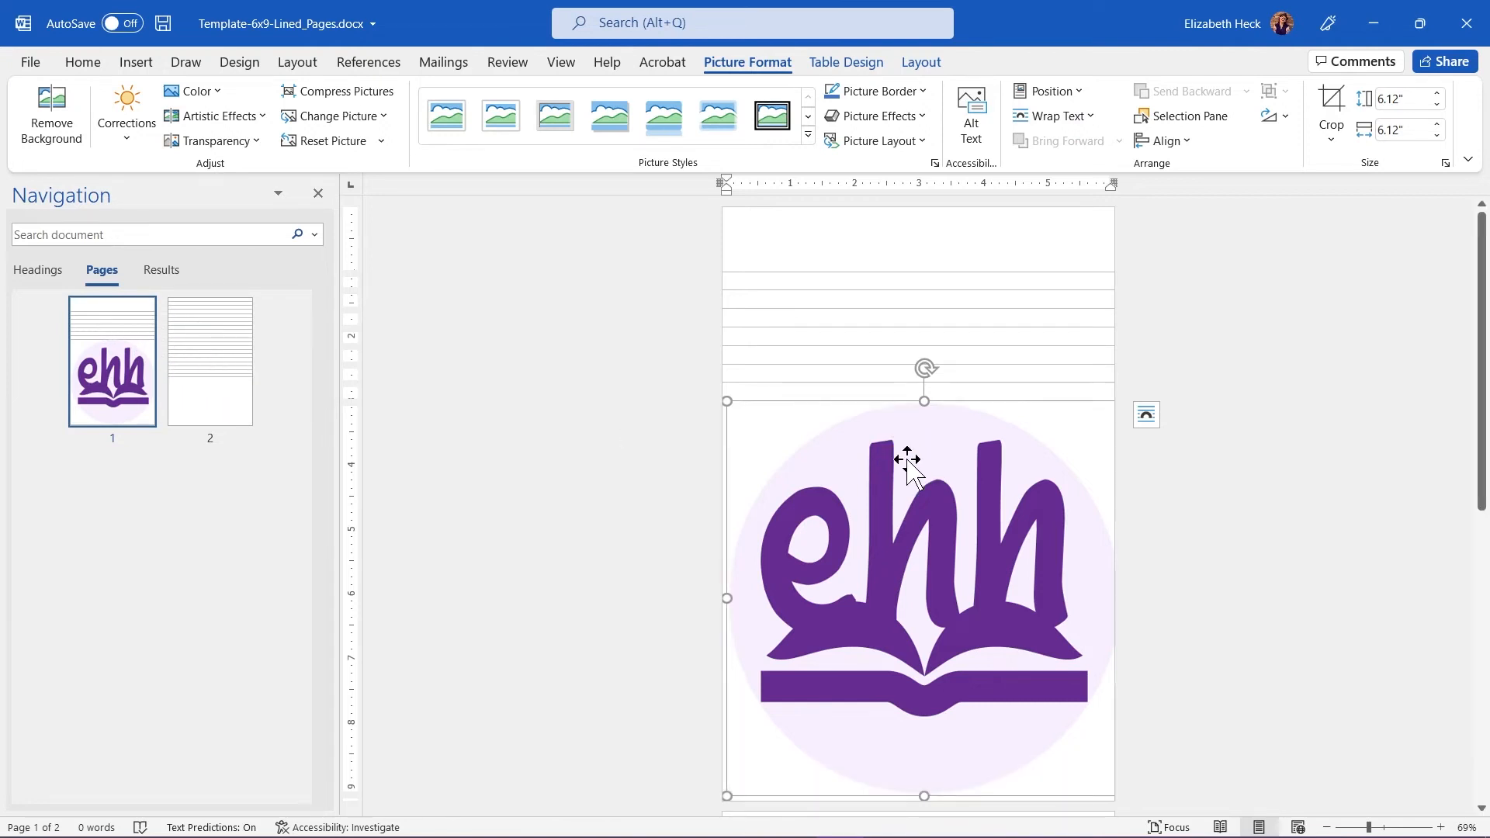
left_click(1059, 117)
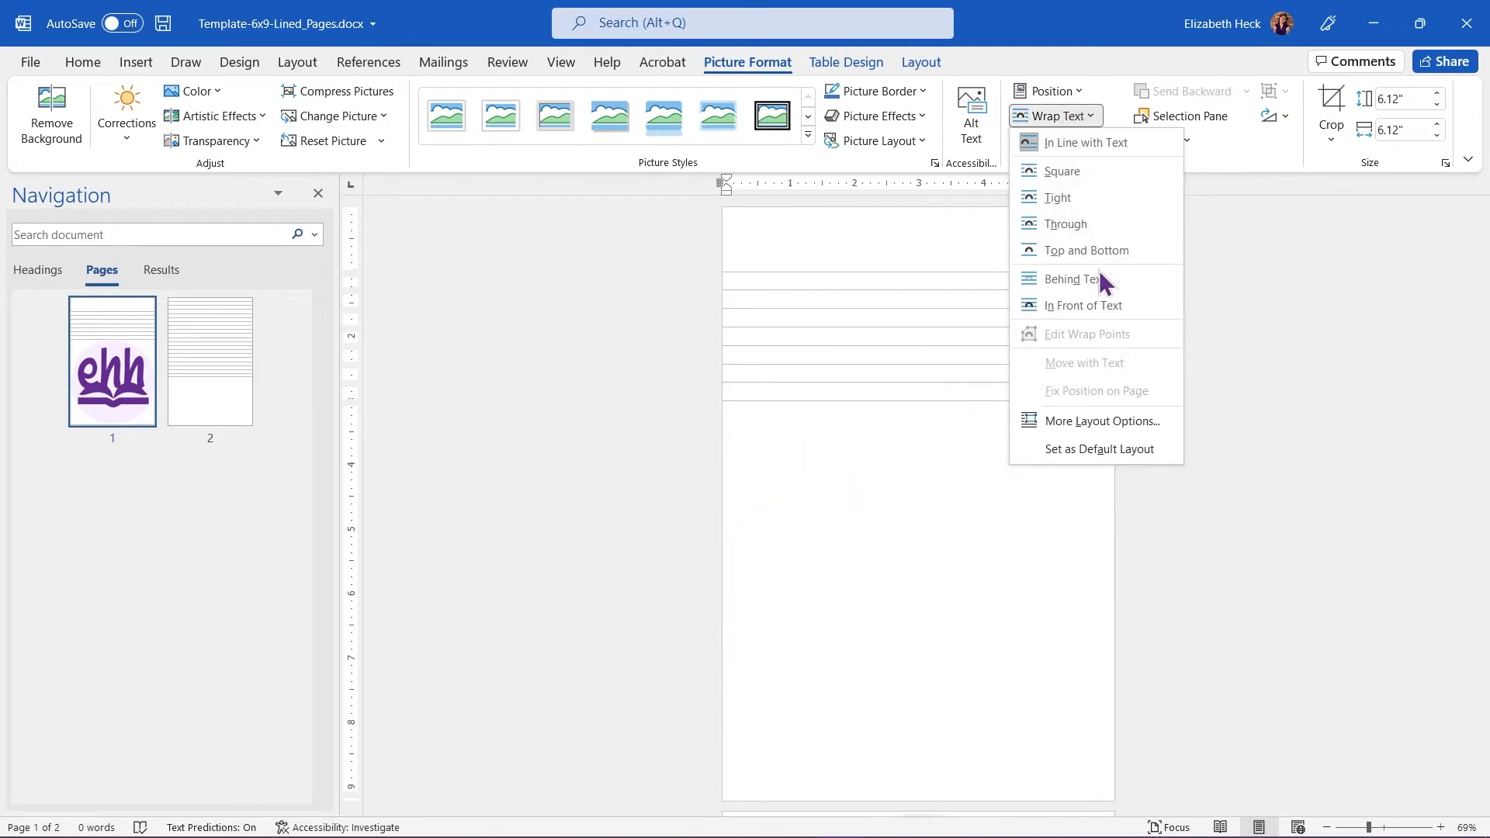
left_click(1114, 279)
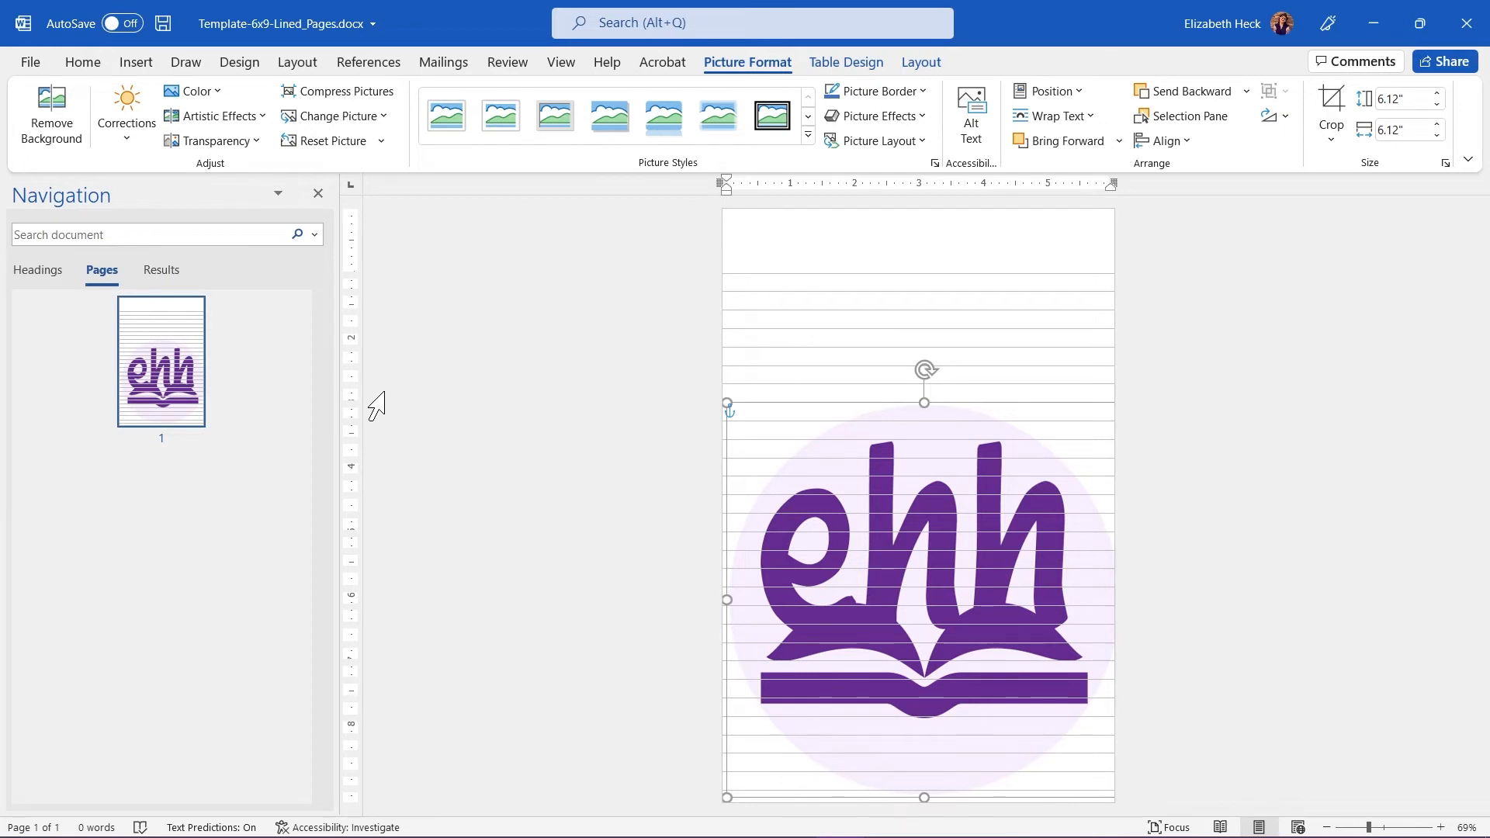
Try a light gray recolor with 80% transparency on the logo, and undo both changes.
left_click(220, 85)
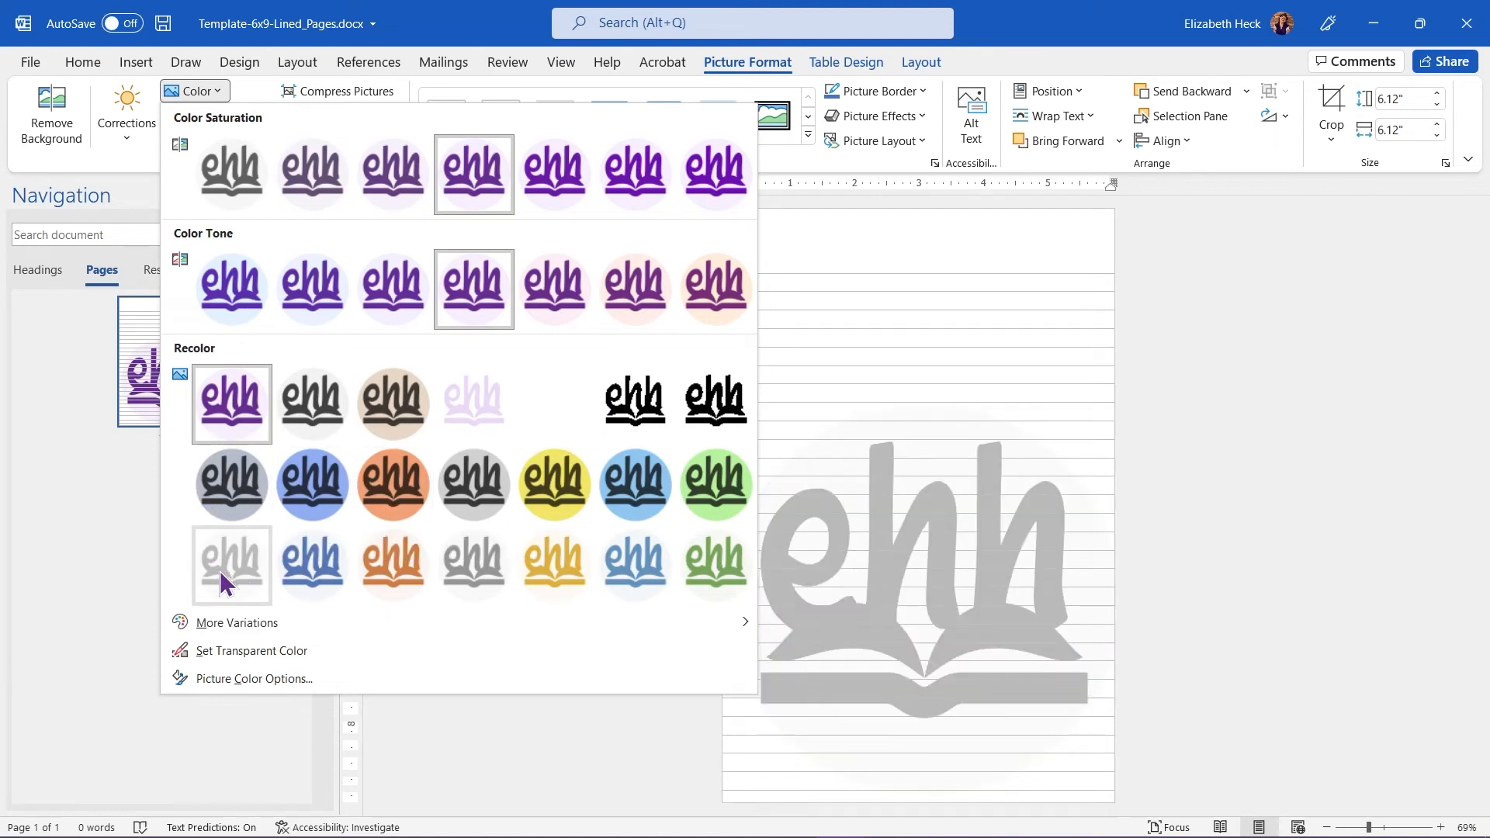
left_click(221, 570)
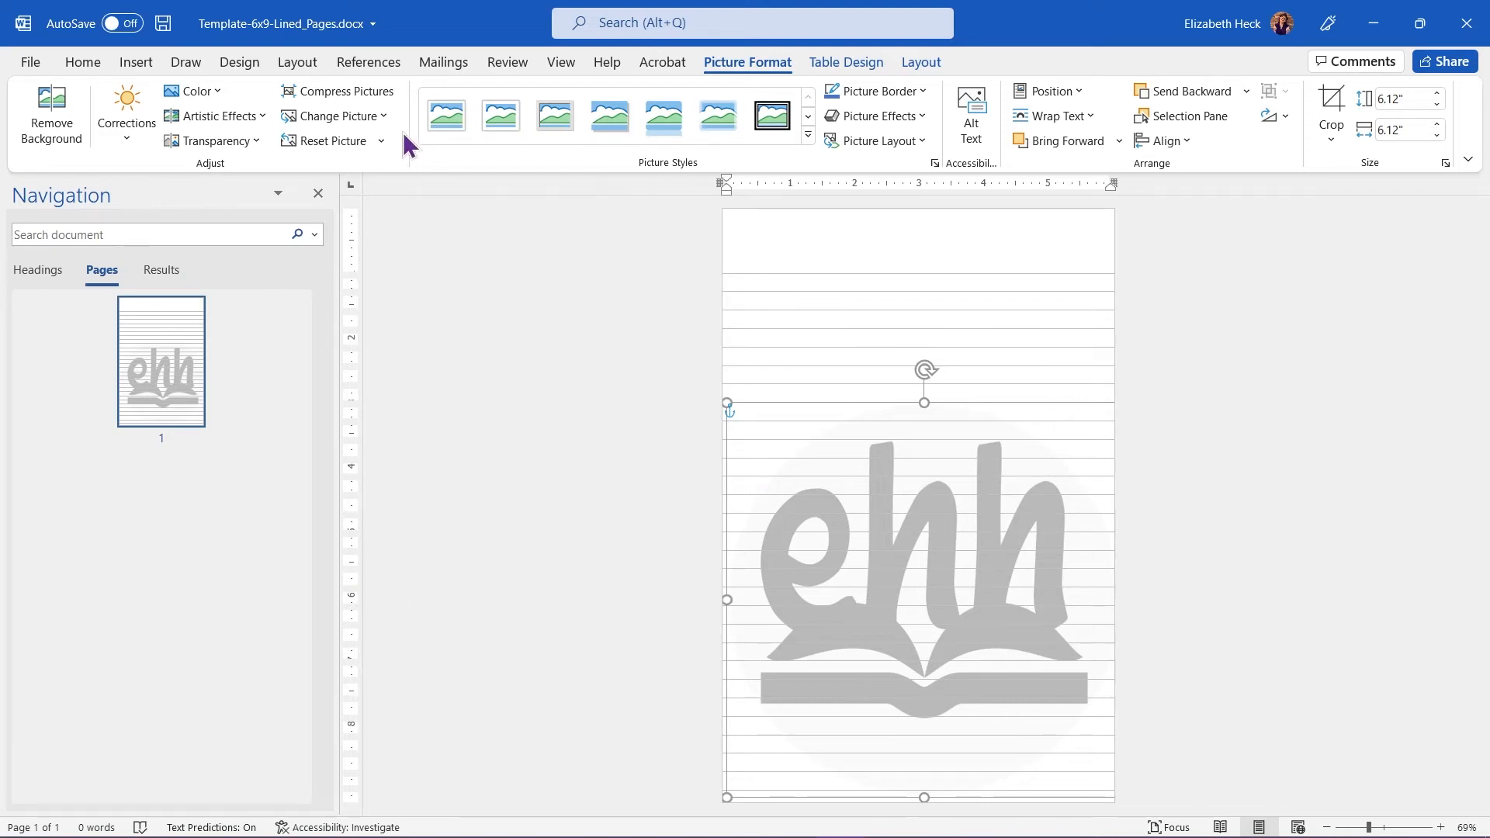
left_click(207, 135)
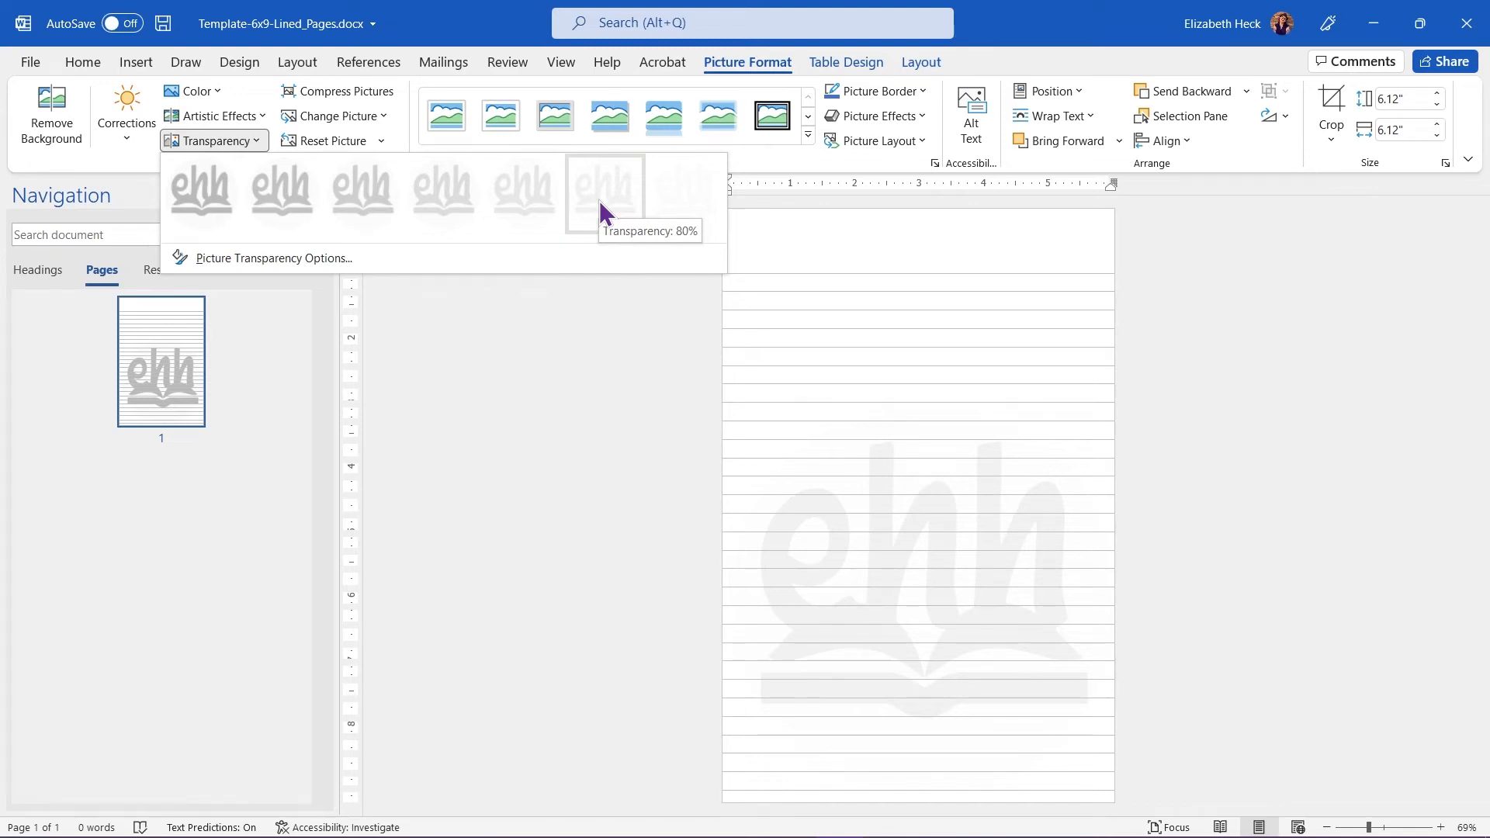
left_click(598, 200)
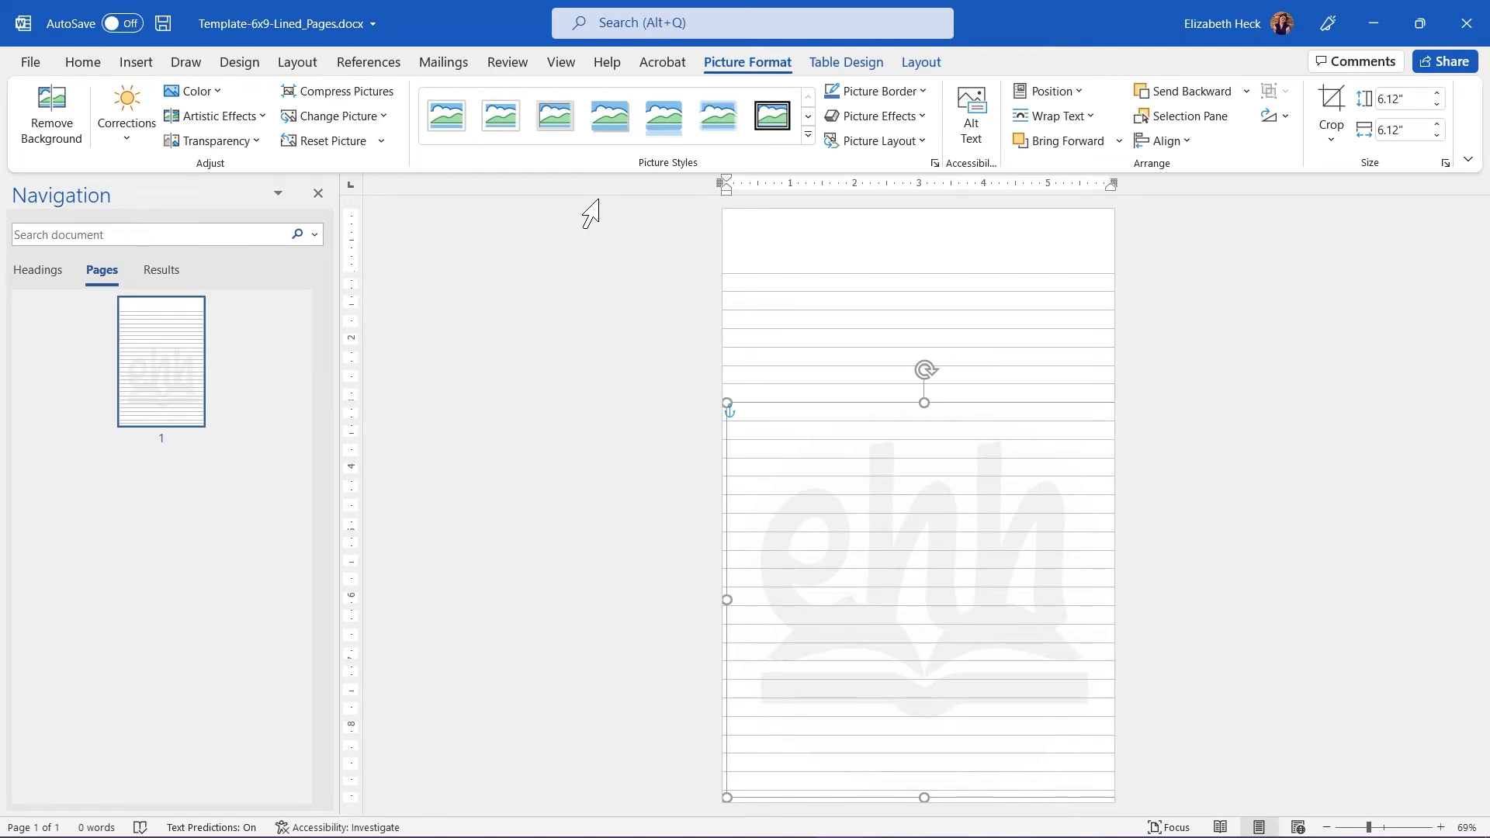
key("ctrl+z")
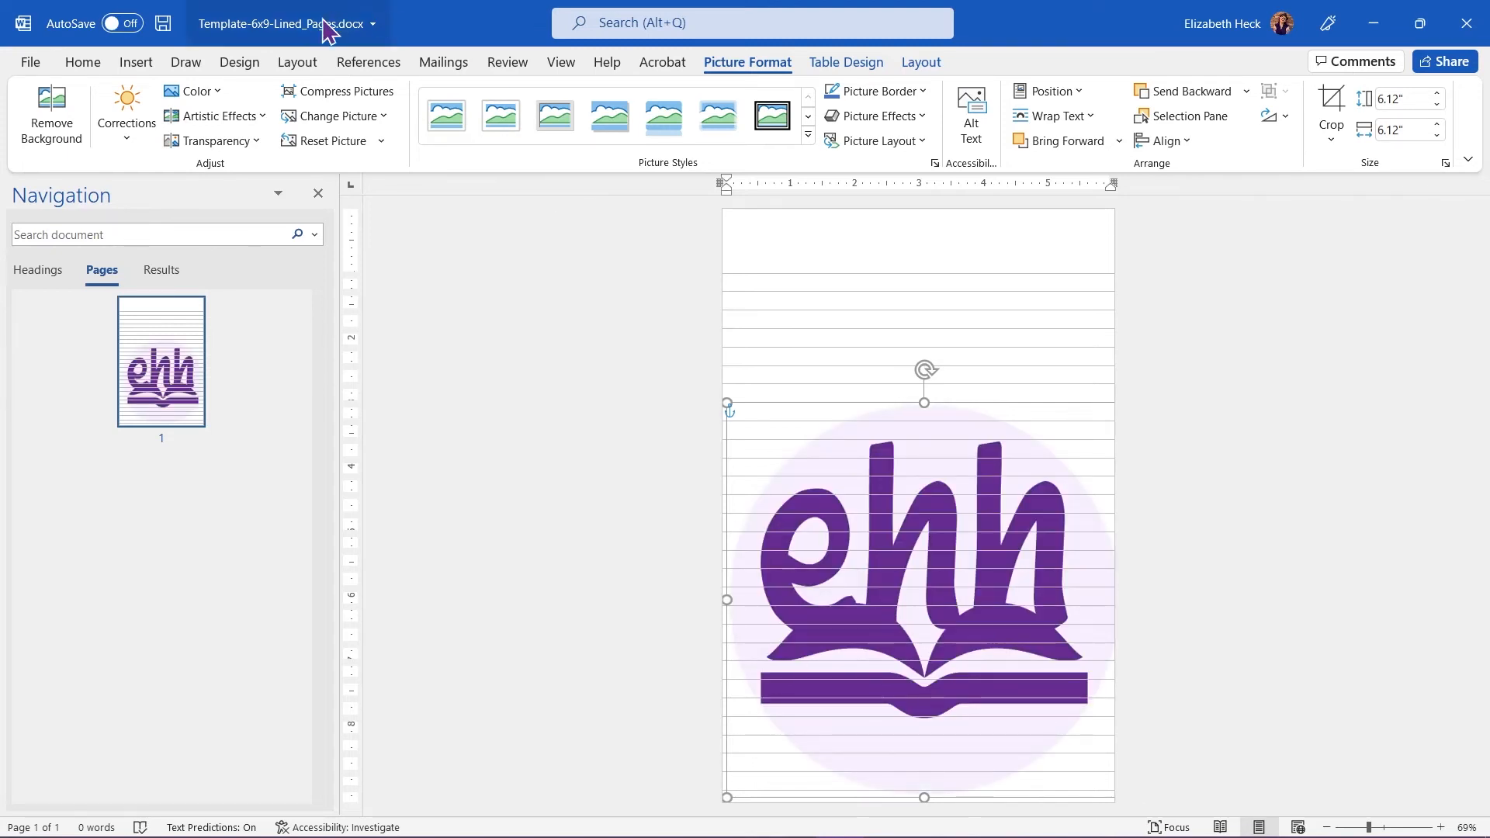
Desaturate the logo to grayscale with the lowest color saturation preset, set its transparency to 80%, and deselect it.
left_click(220, 91)
left_click(230, 169)
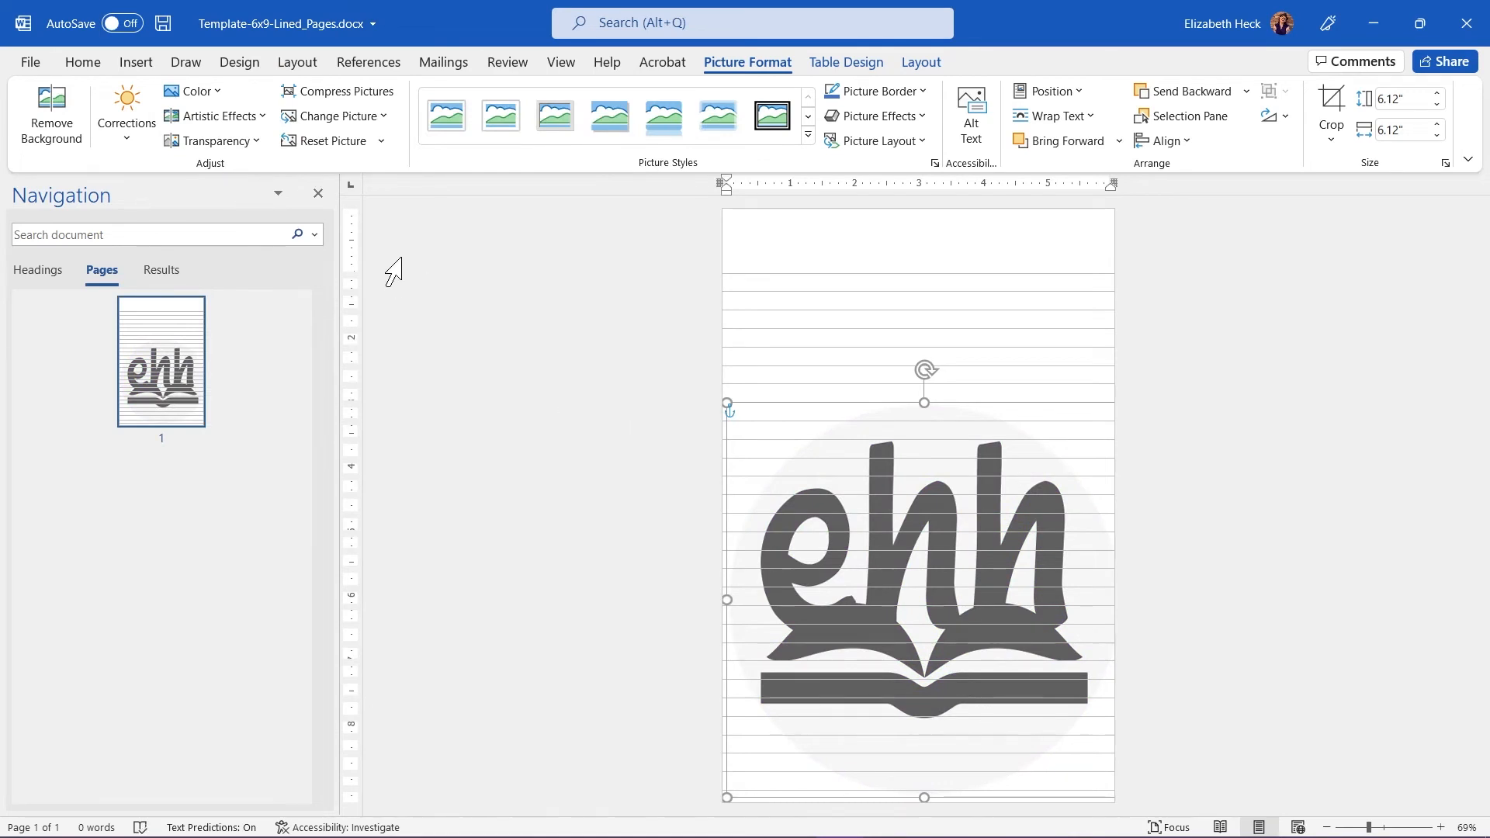
left_click(225, 133)
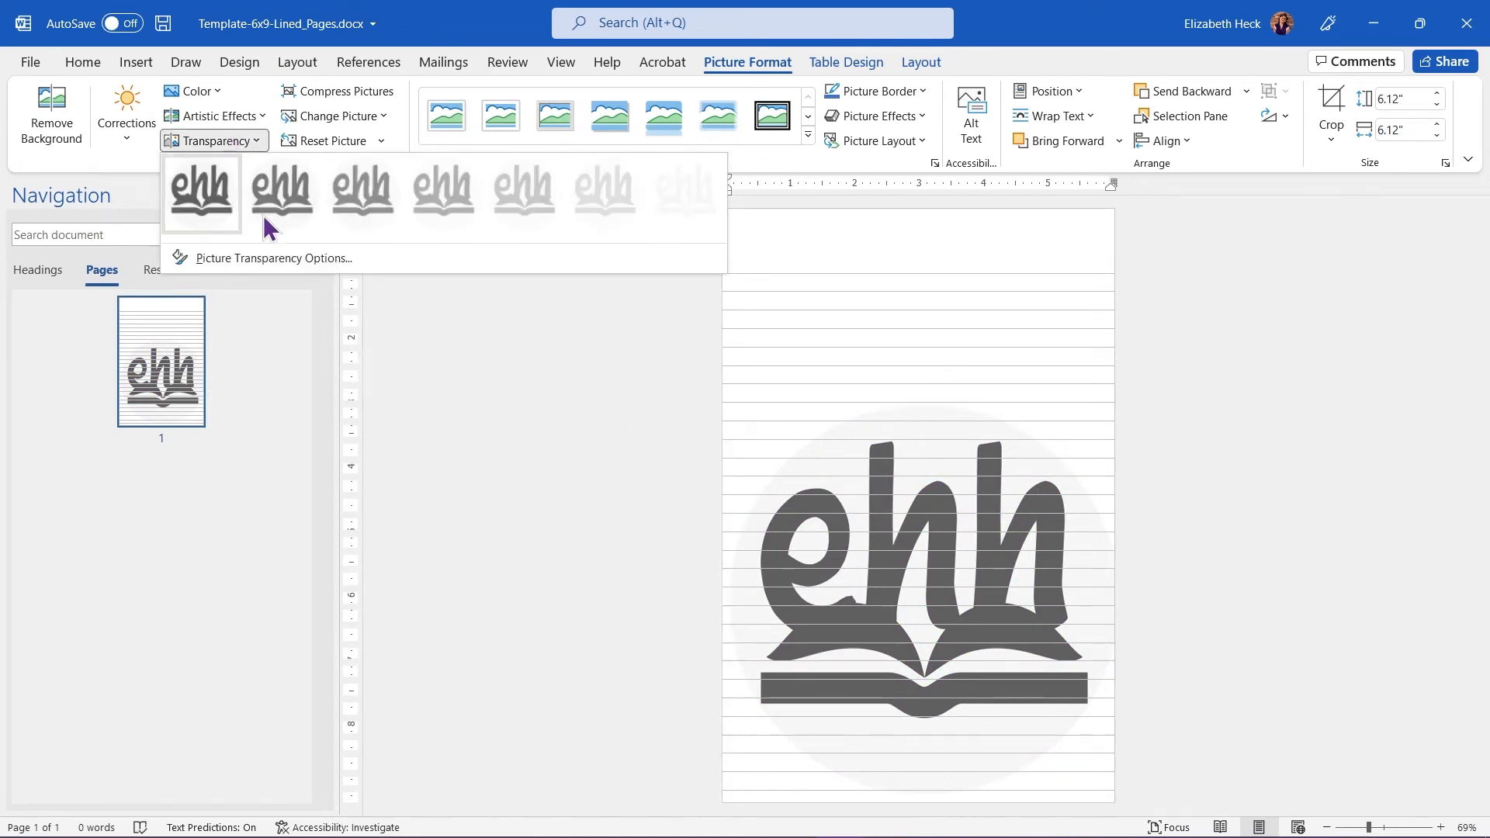
left_click(620, 202)
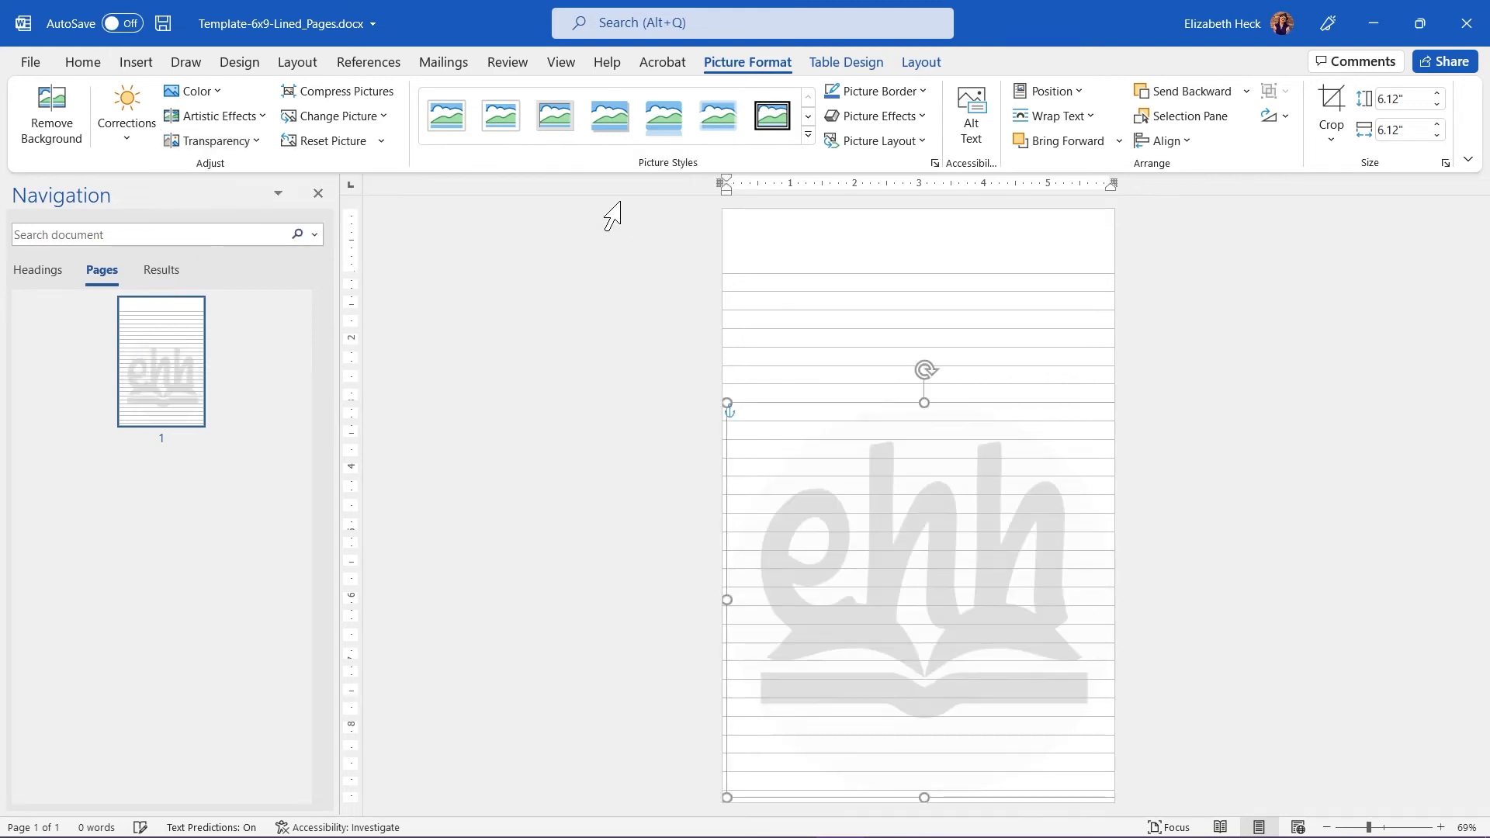
left_click(784, 342)
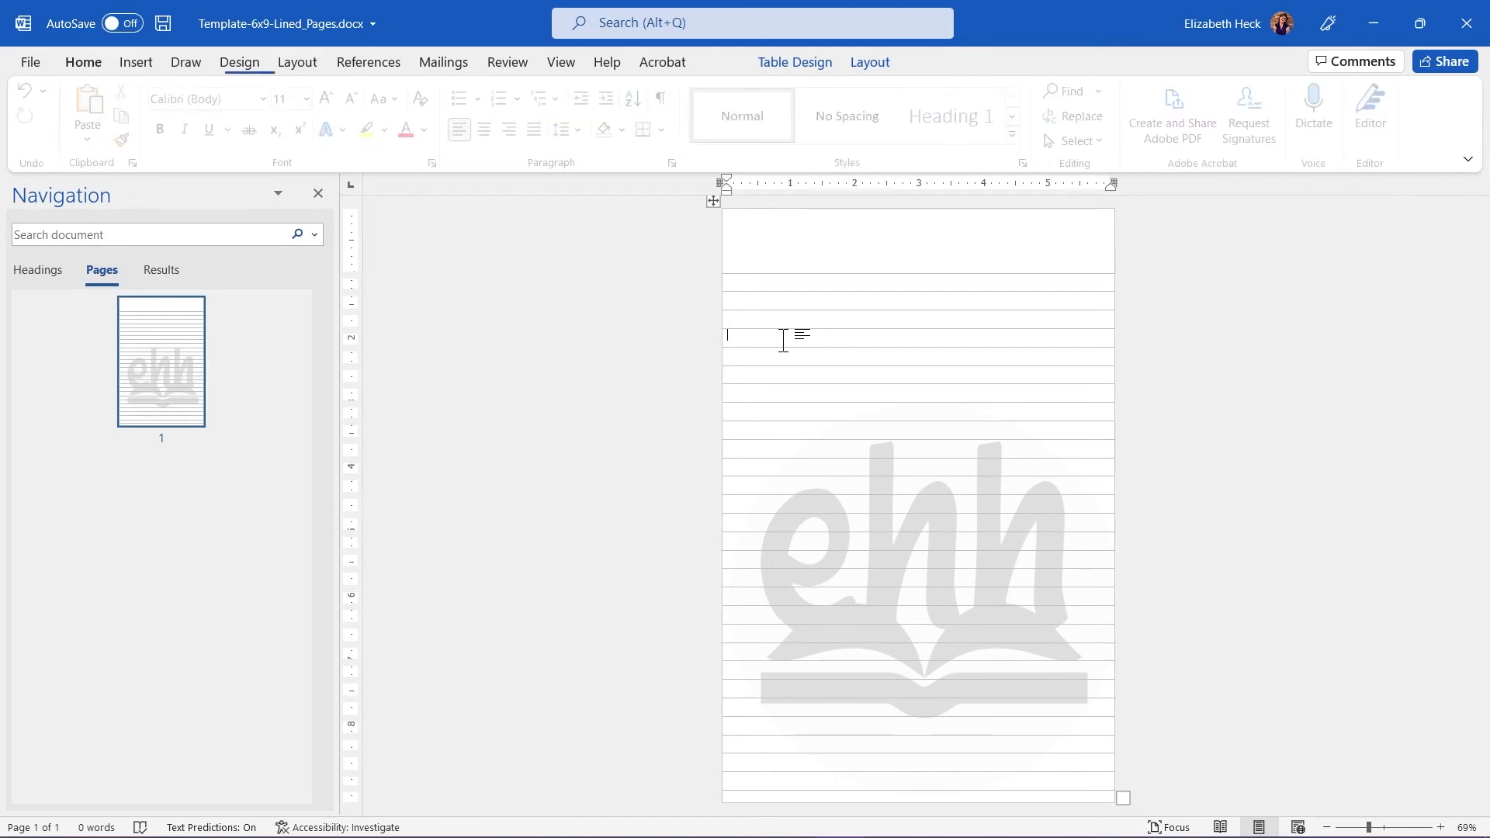
Copy the whole lined table with its faded logo and paste it three times after the existing table to add matching pages.
left_click(715, 202)
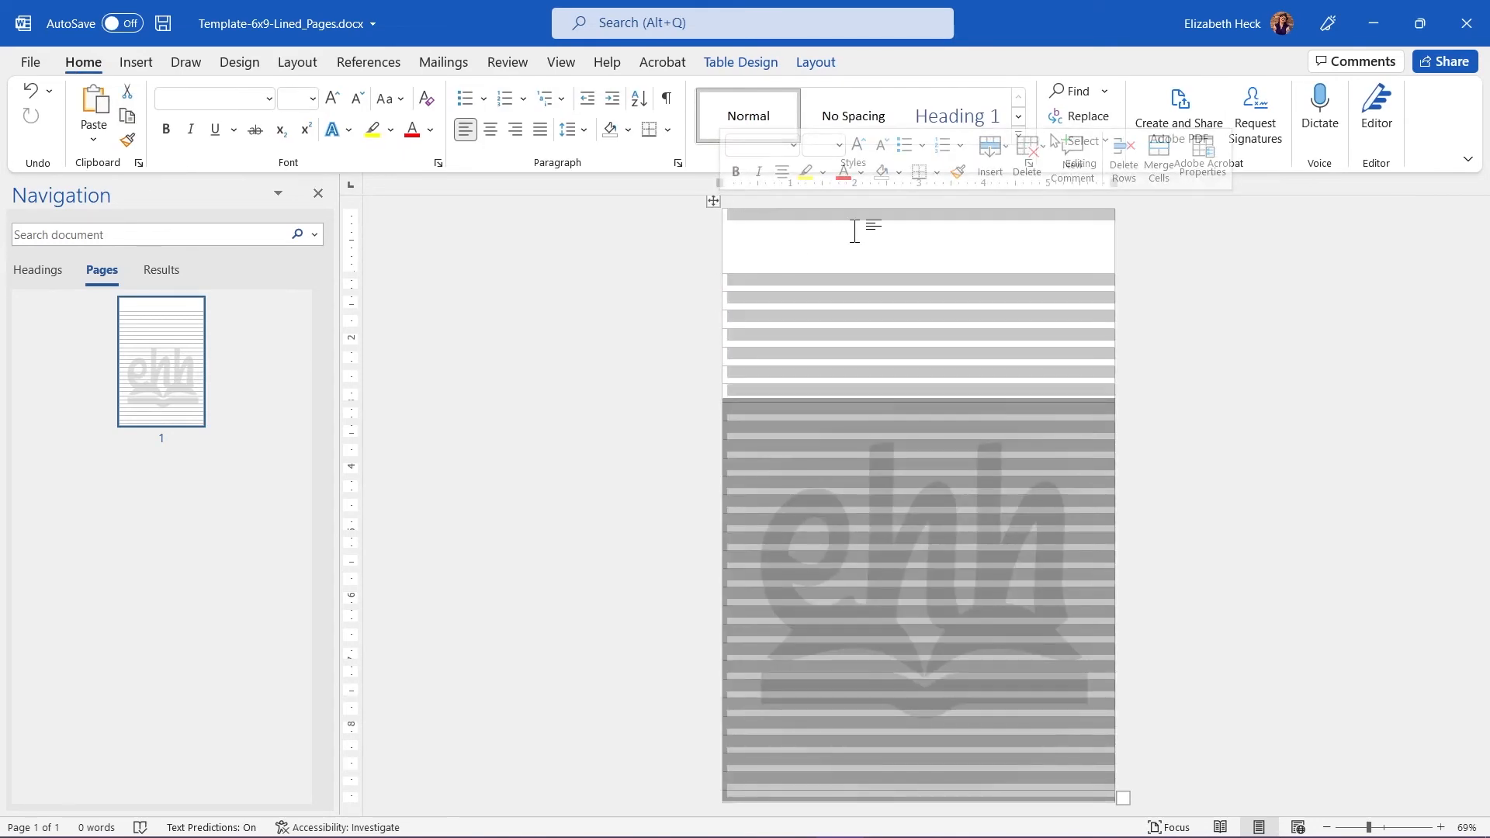
left_click(797, 359)
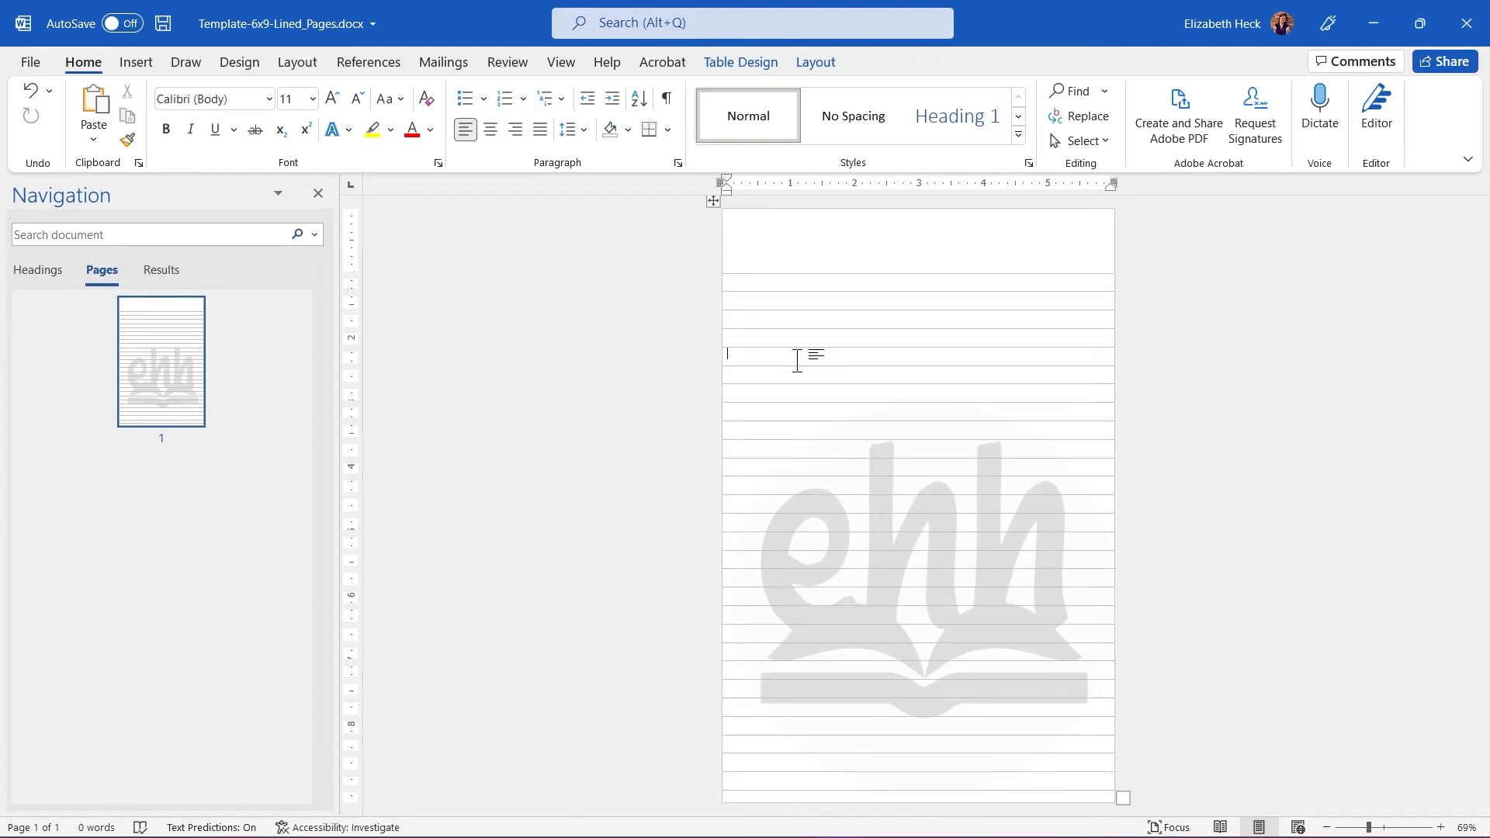
key("Down")
key("Down")
key("Down")
key("Down")
key("Down")
key("Down")
key("Down")
key("Down")
key("Down")
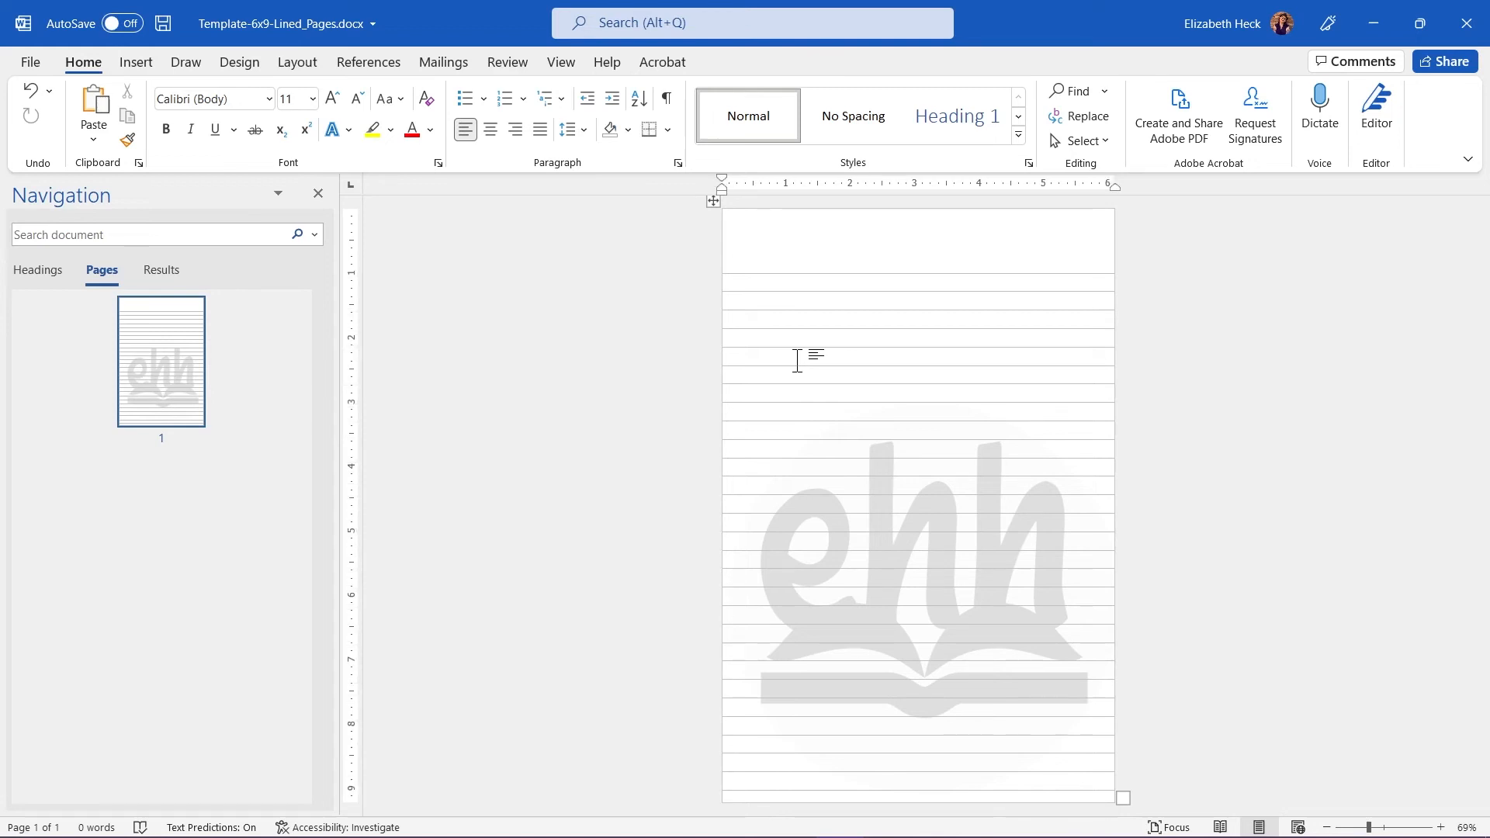
key("ctrl+v")
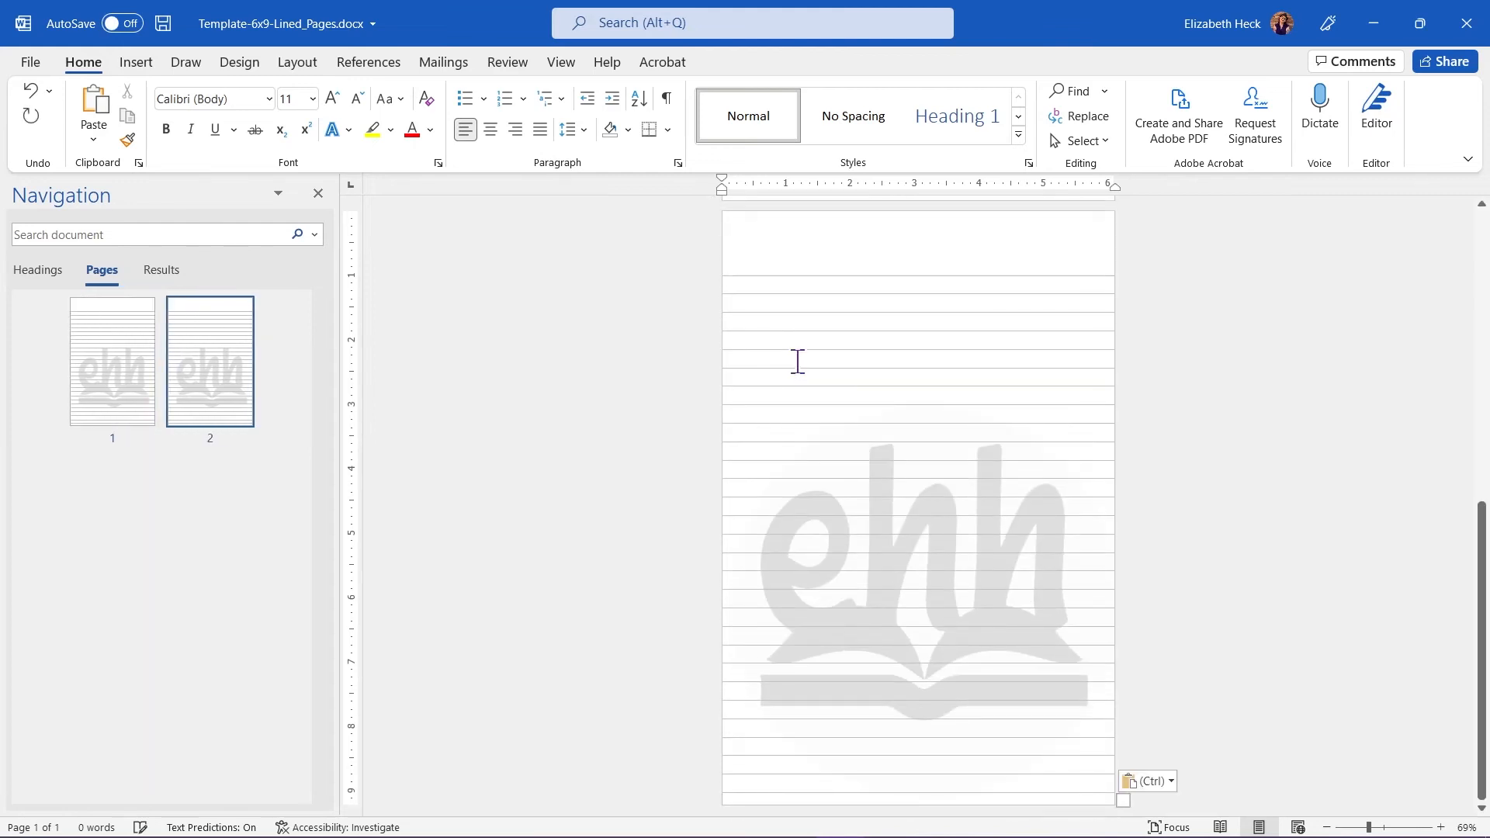
key("ctrl+v")
key("ctrl+v")
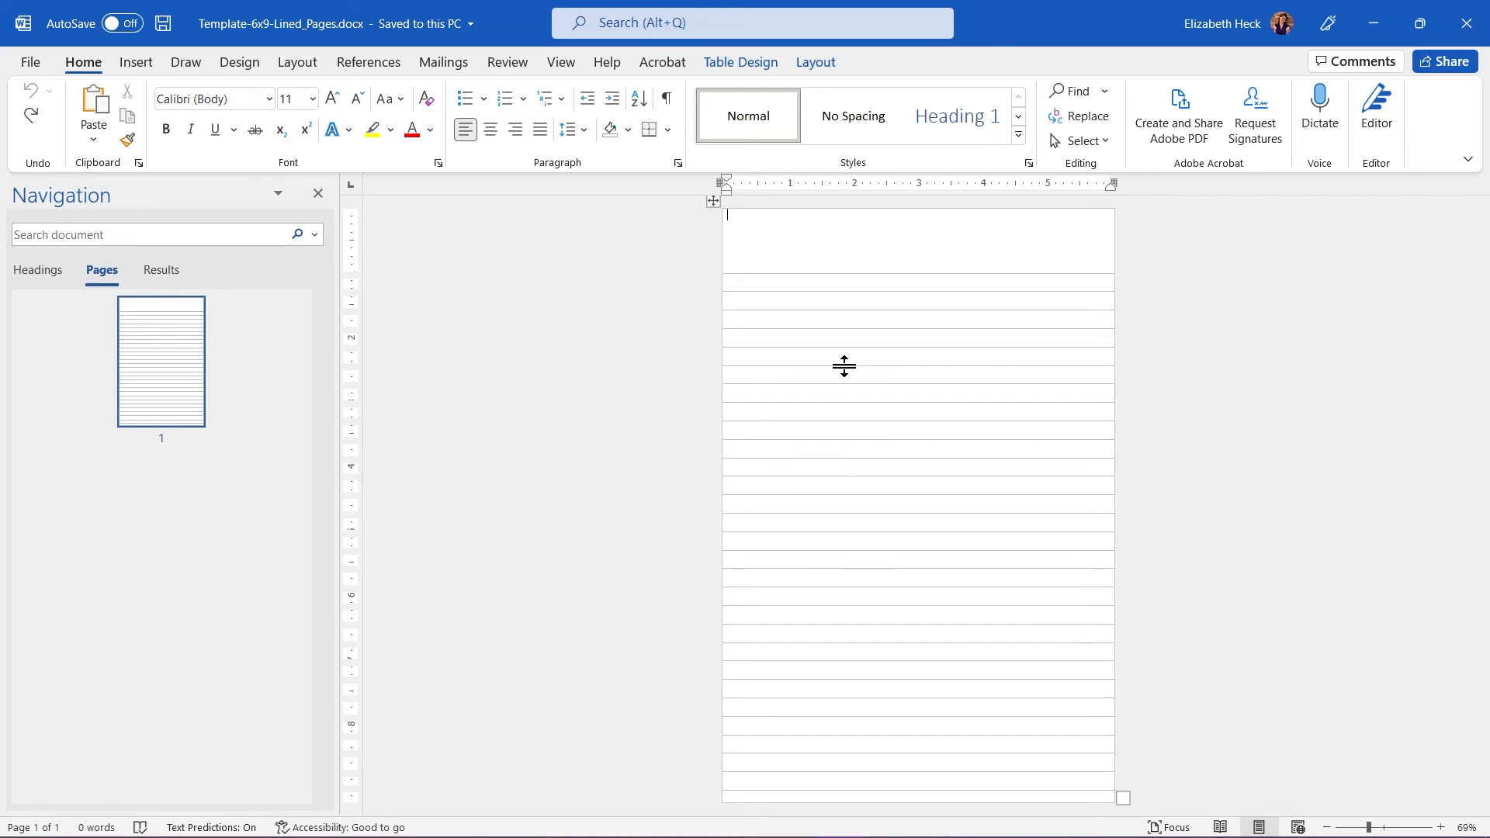
Enter "This is a quote that goes on for much longer than I would have expected it to go just so I can show you wrapping." in the header row.
type("This is a ")
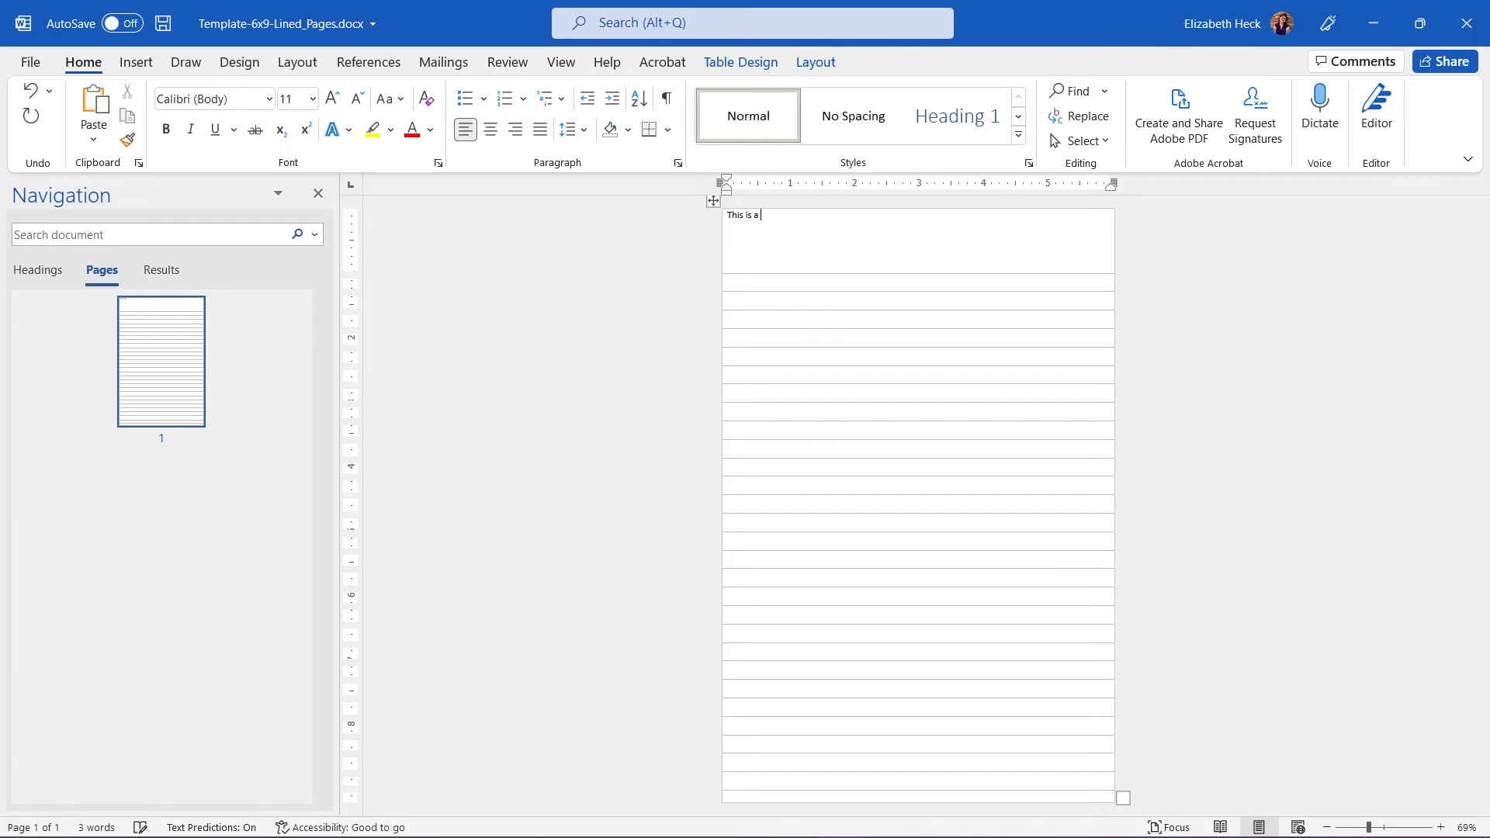
type("quote that goes on for much longer than I")
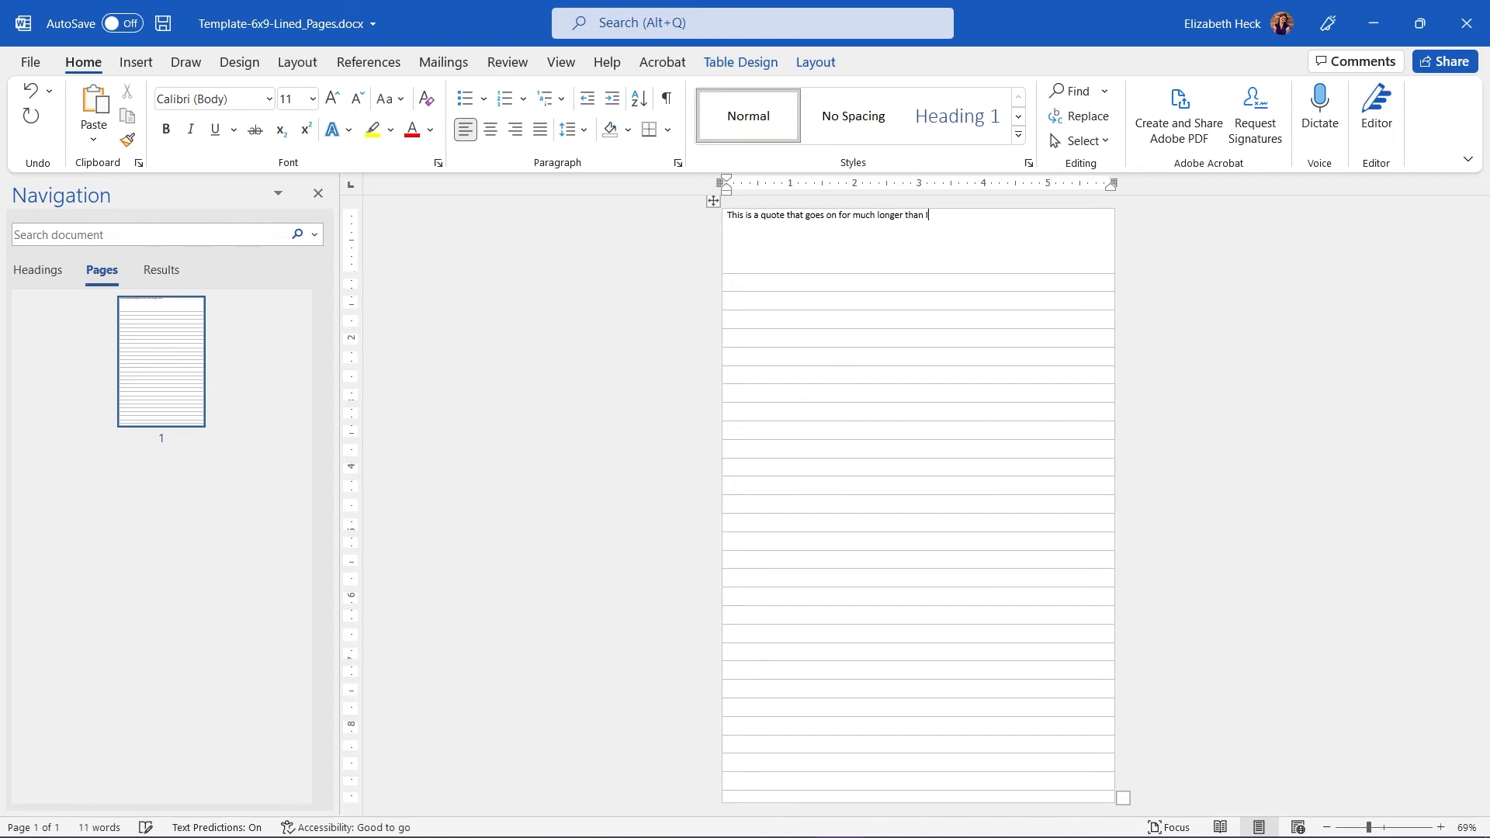
type(" would have explected it to go just so")
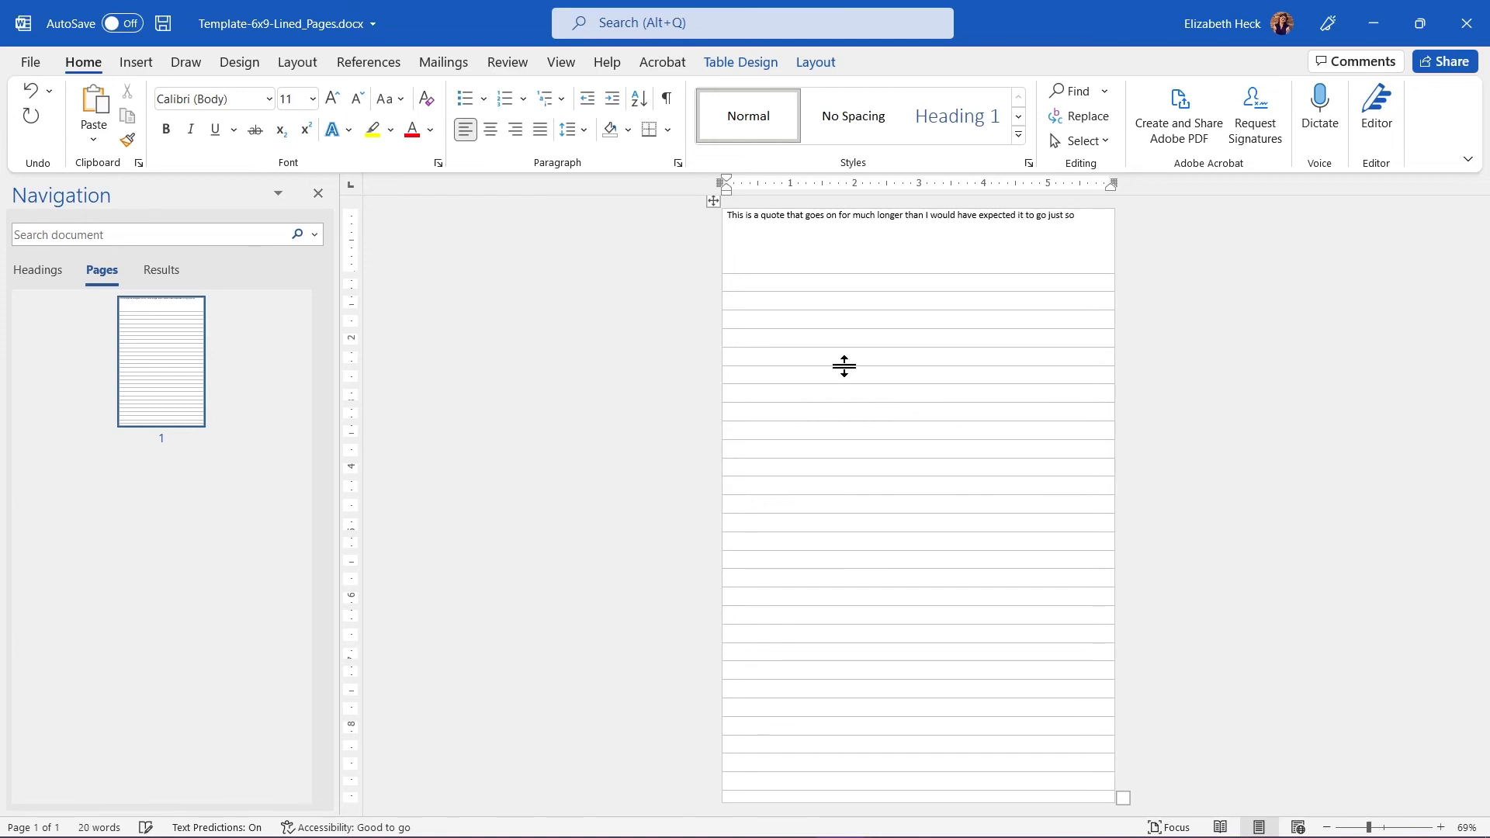
type(" I can show you wrapping.")
Set the table's default left and right cell margins to 0.4".
left_click(813, 64)
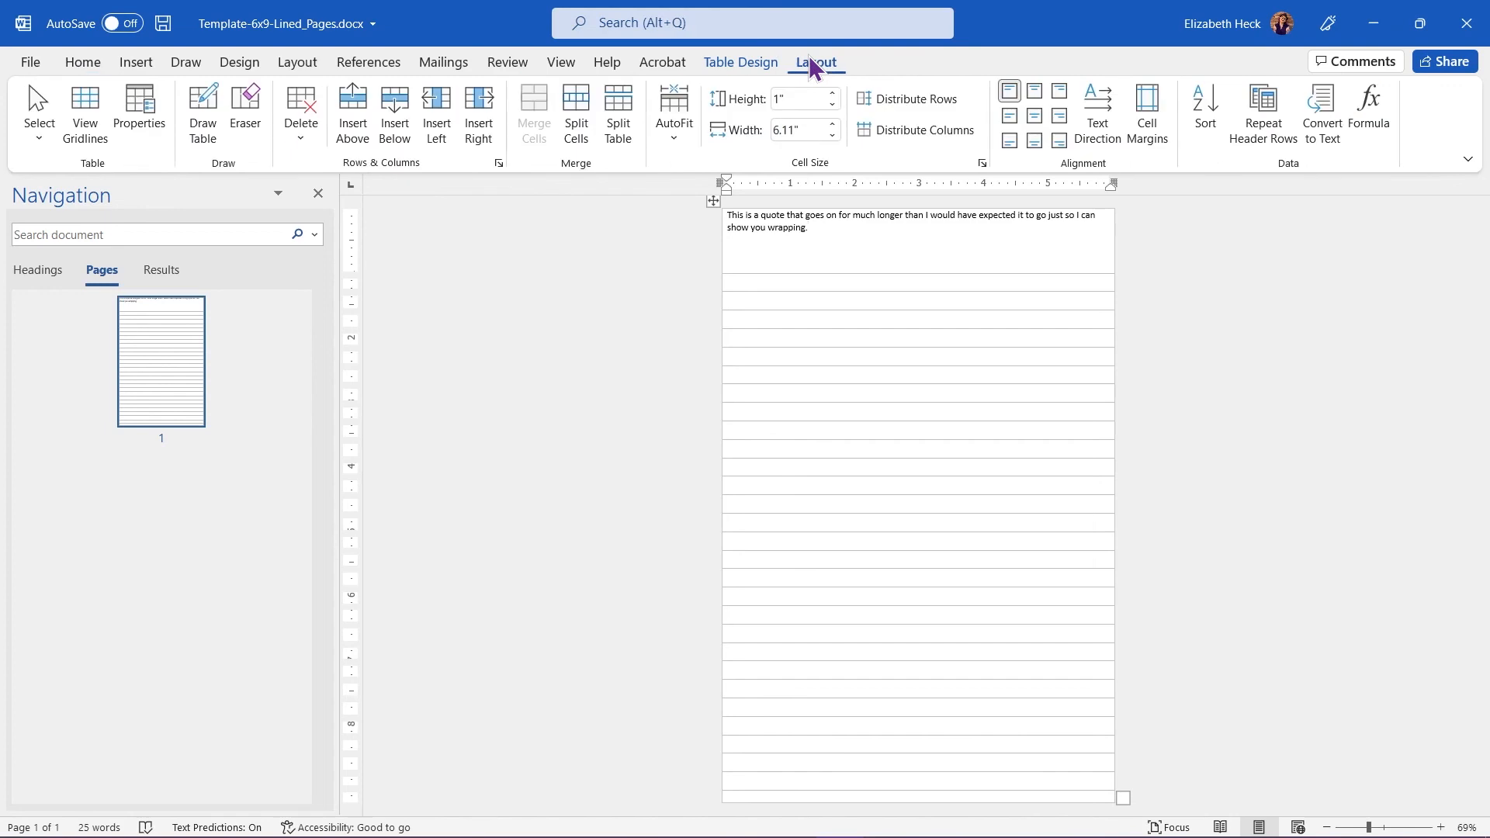
left_click(1155, 120)
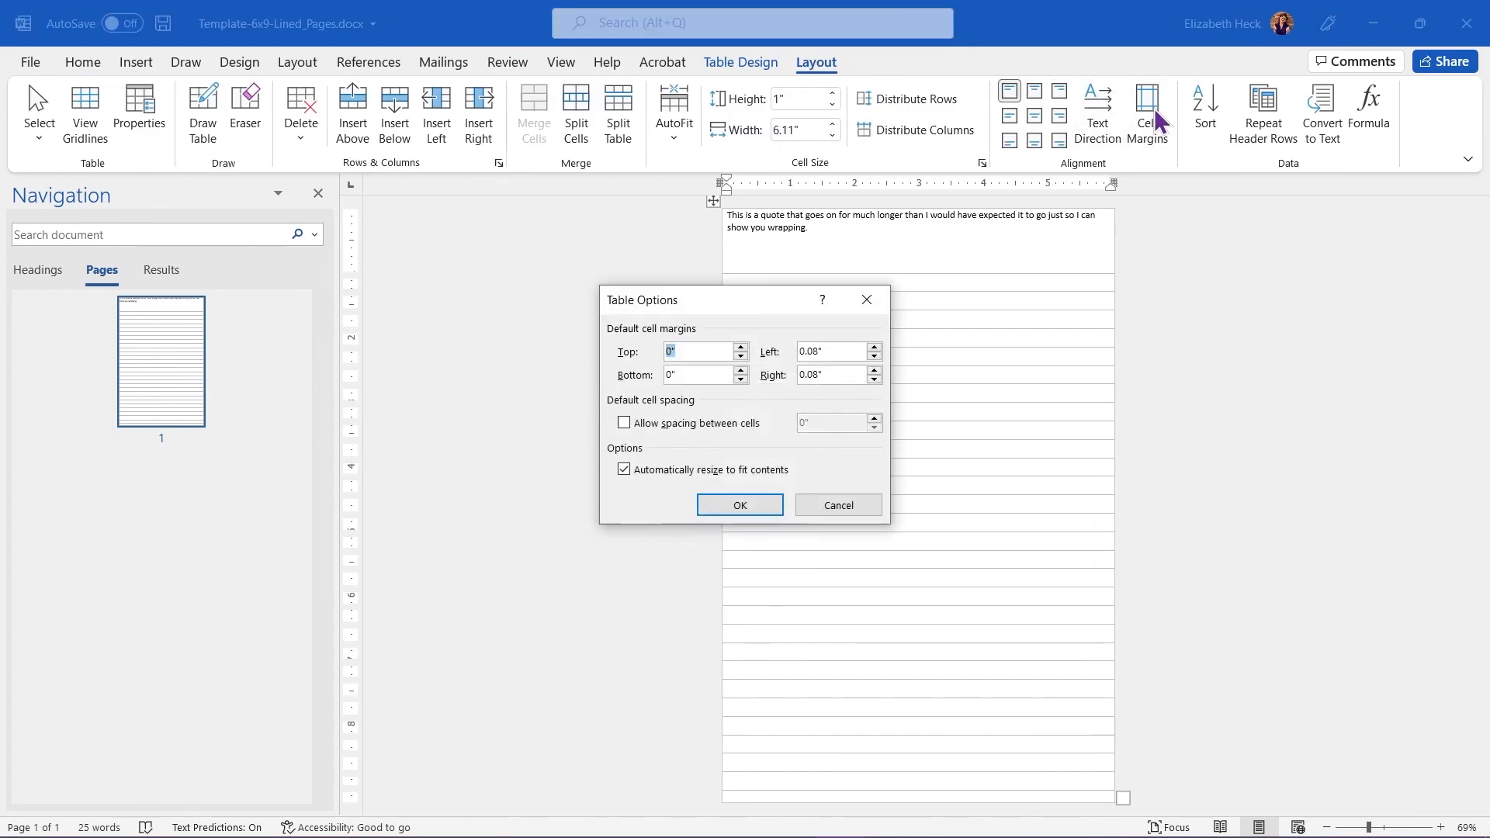
left_click(829, 353)
double_click(828, 353)
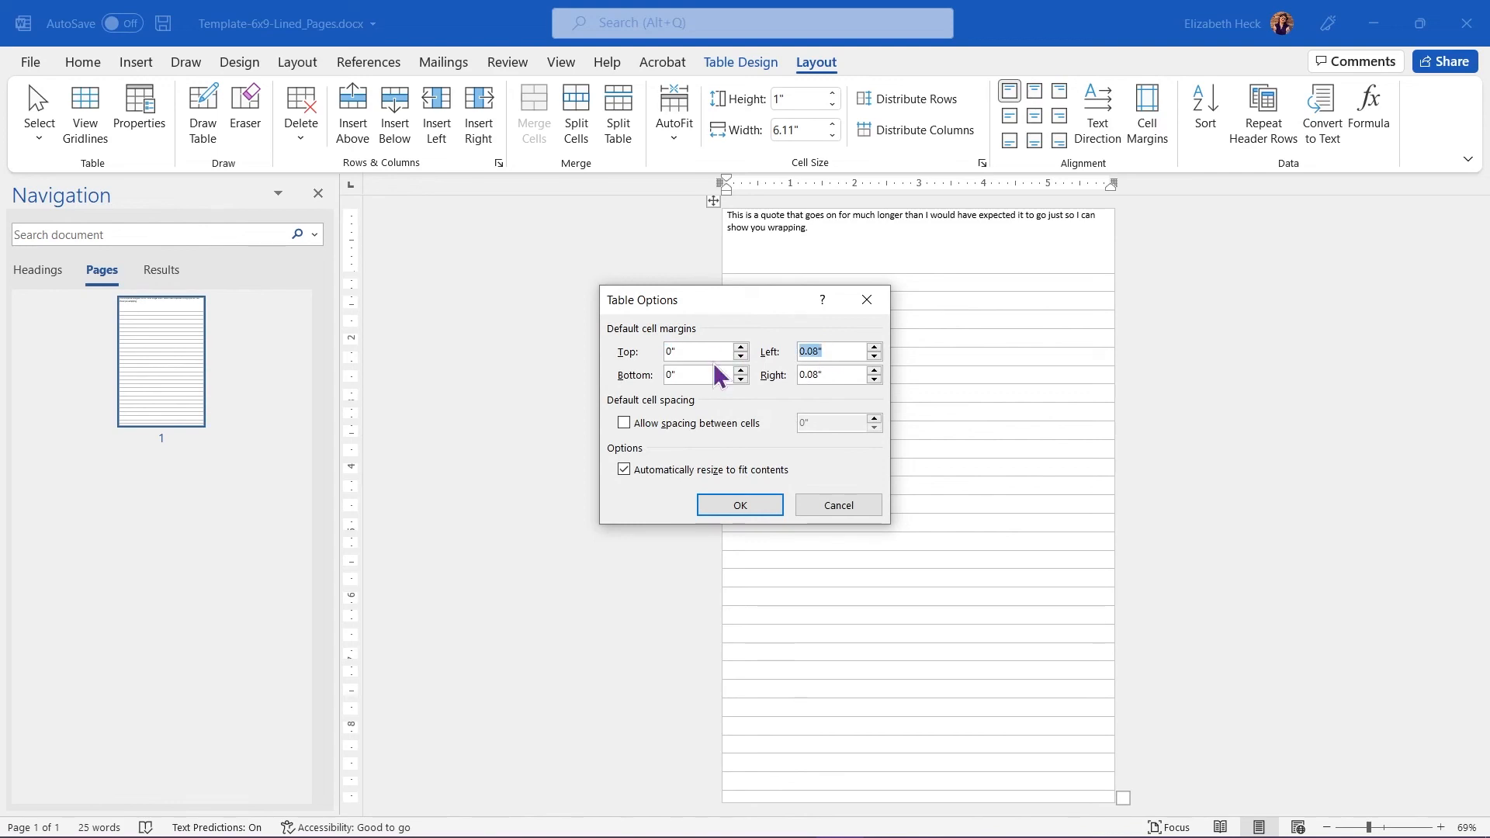
type("0.4")
key("Tab")
type("0.4")
left_click(716, 500)
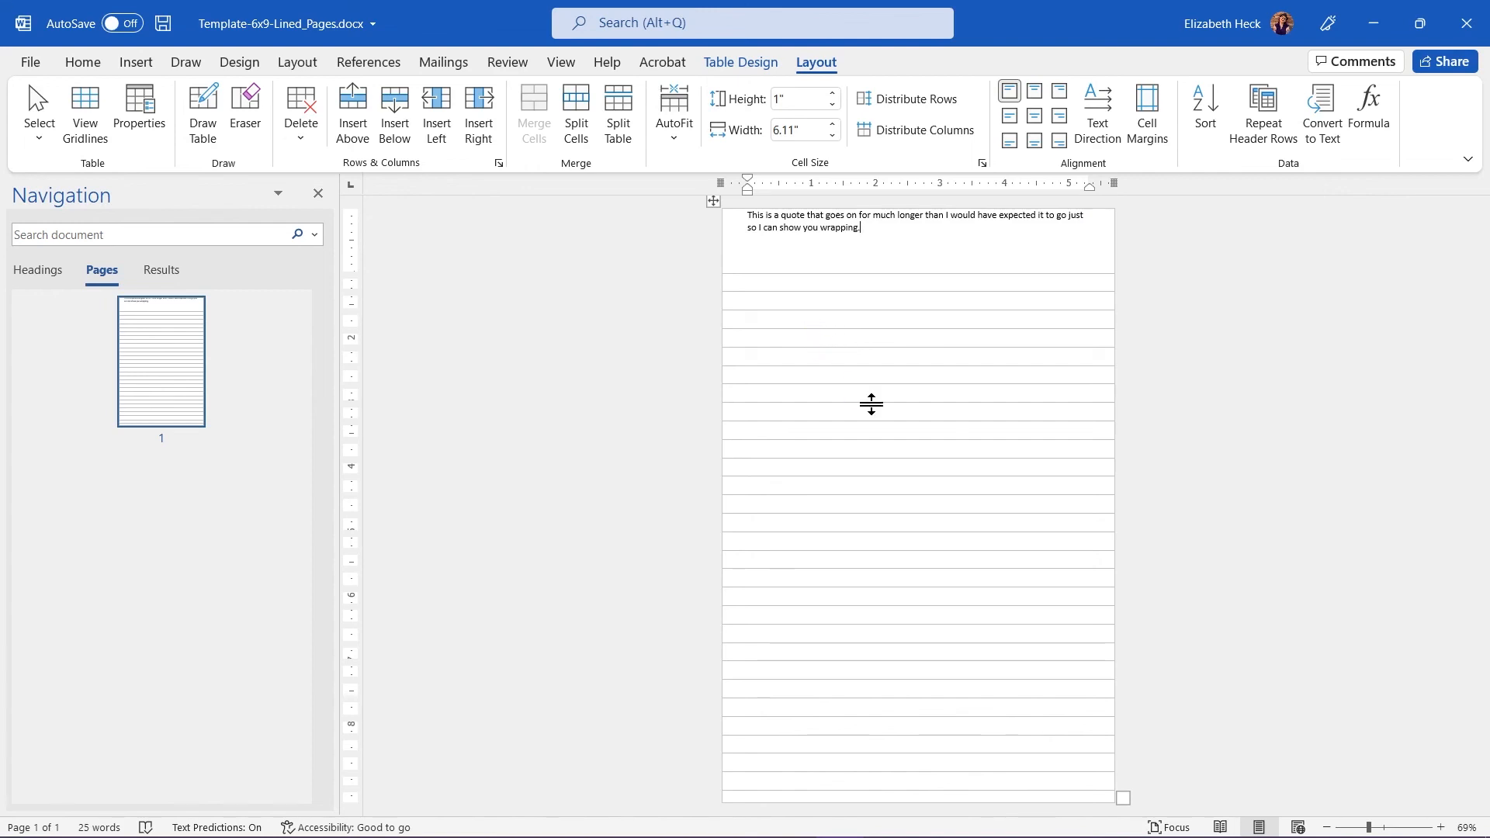
Try the center, center-left, center-right and bottom-center cell alignments on the quote in the header row.
left_click(1034, 116)
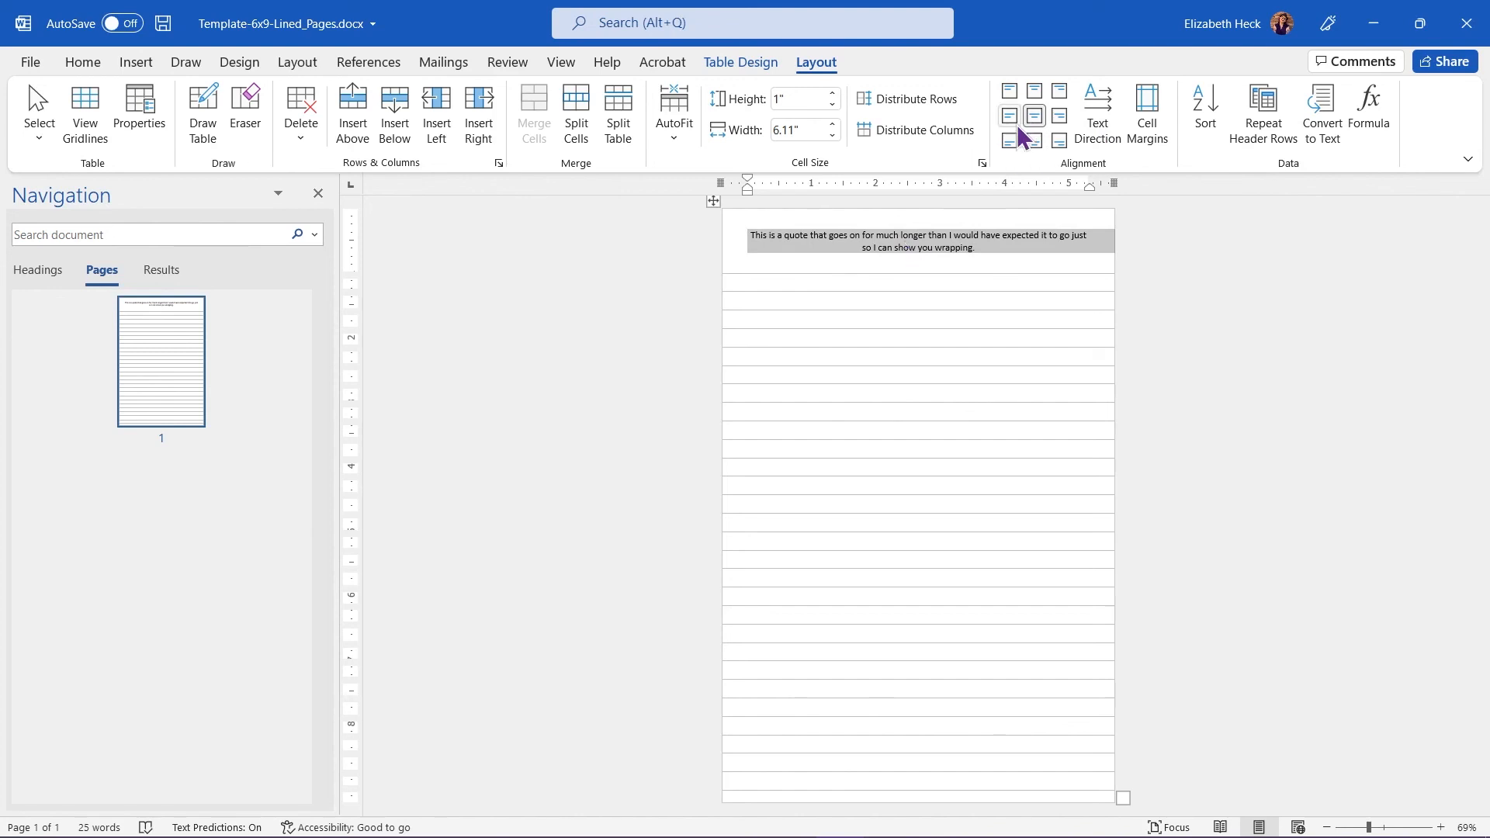
left_click(1015, 113)
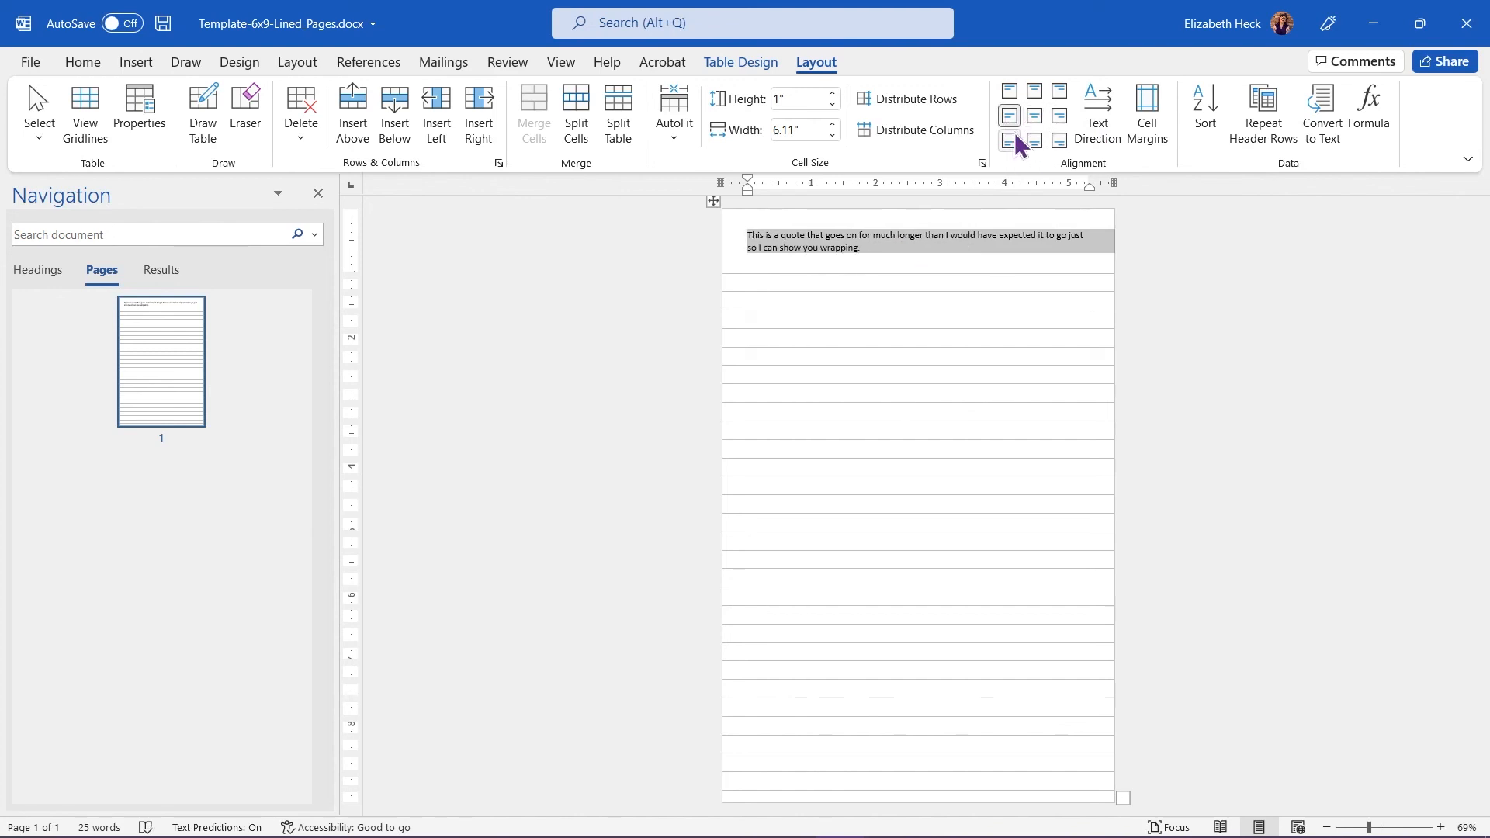
left_click(1059, 118)
left_click(1031, 116)
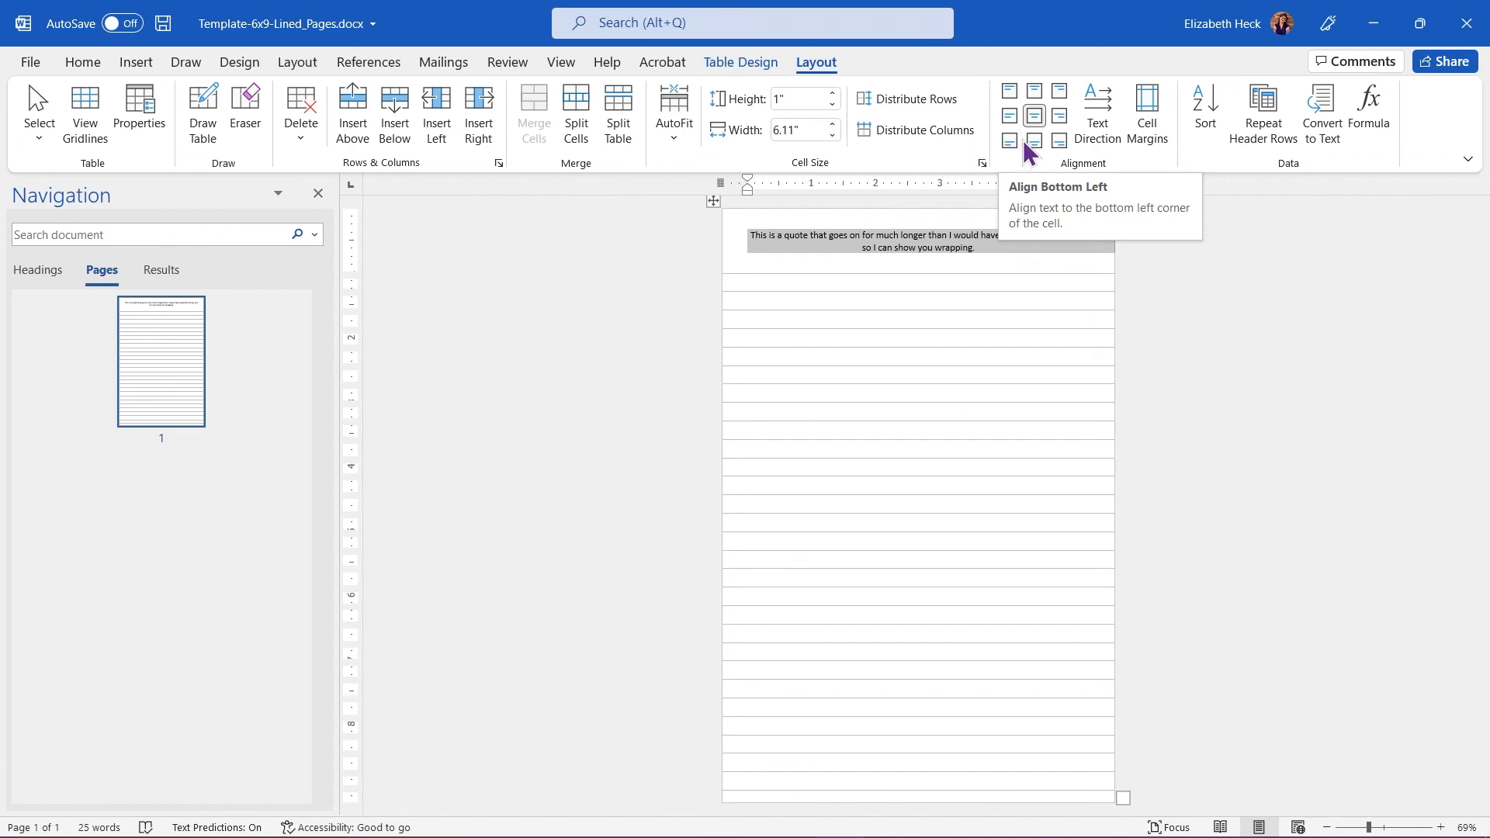
left_click(1032, 142)
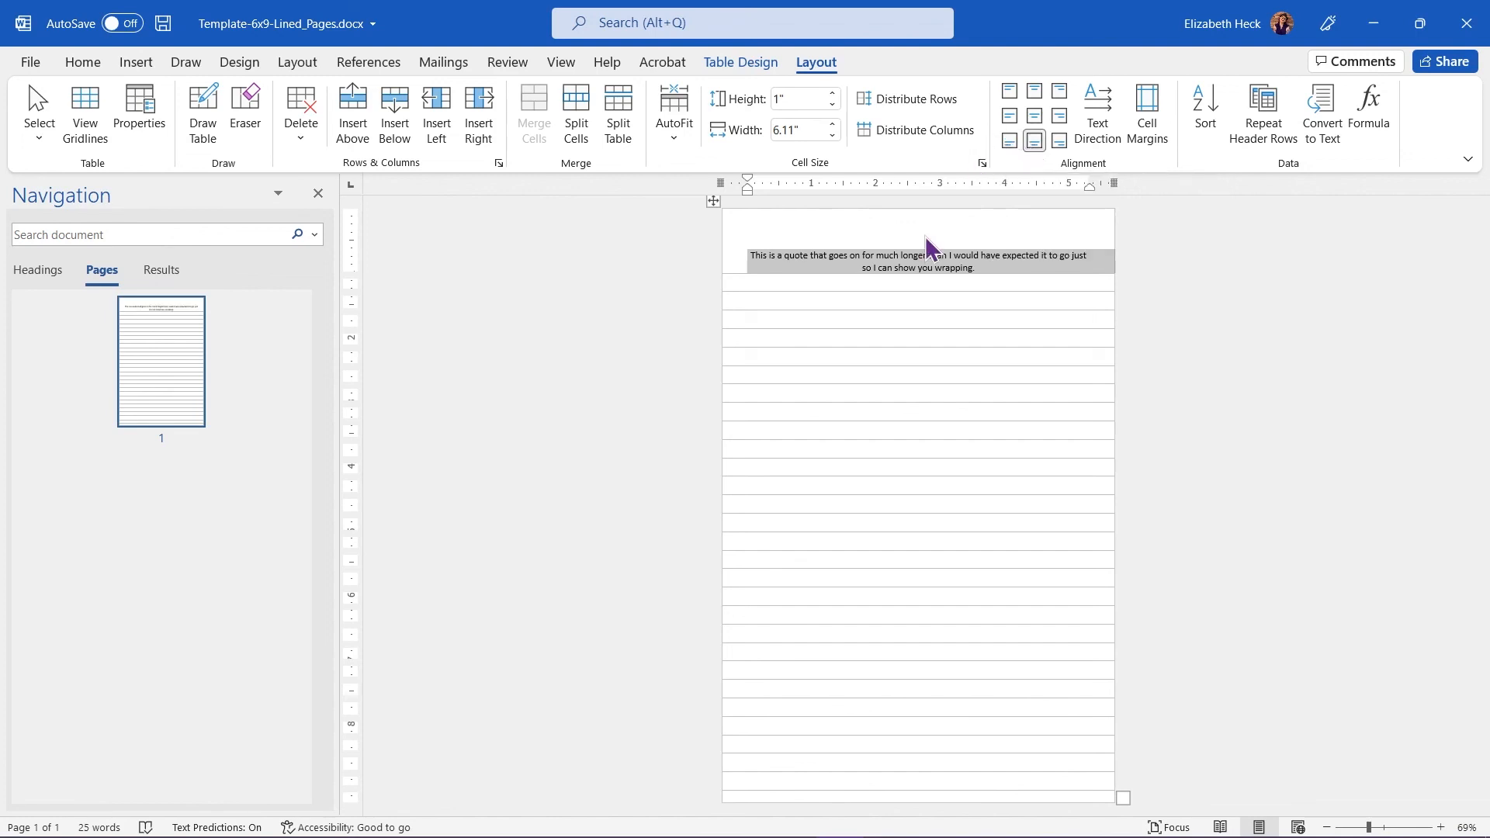
Center the quote both horizontally and vertically within the header row.
left_click(917, 300)
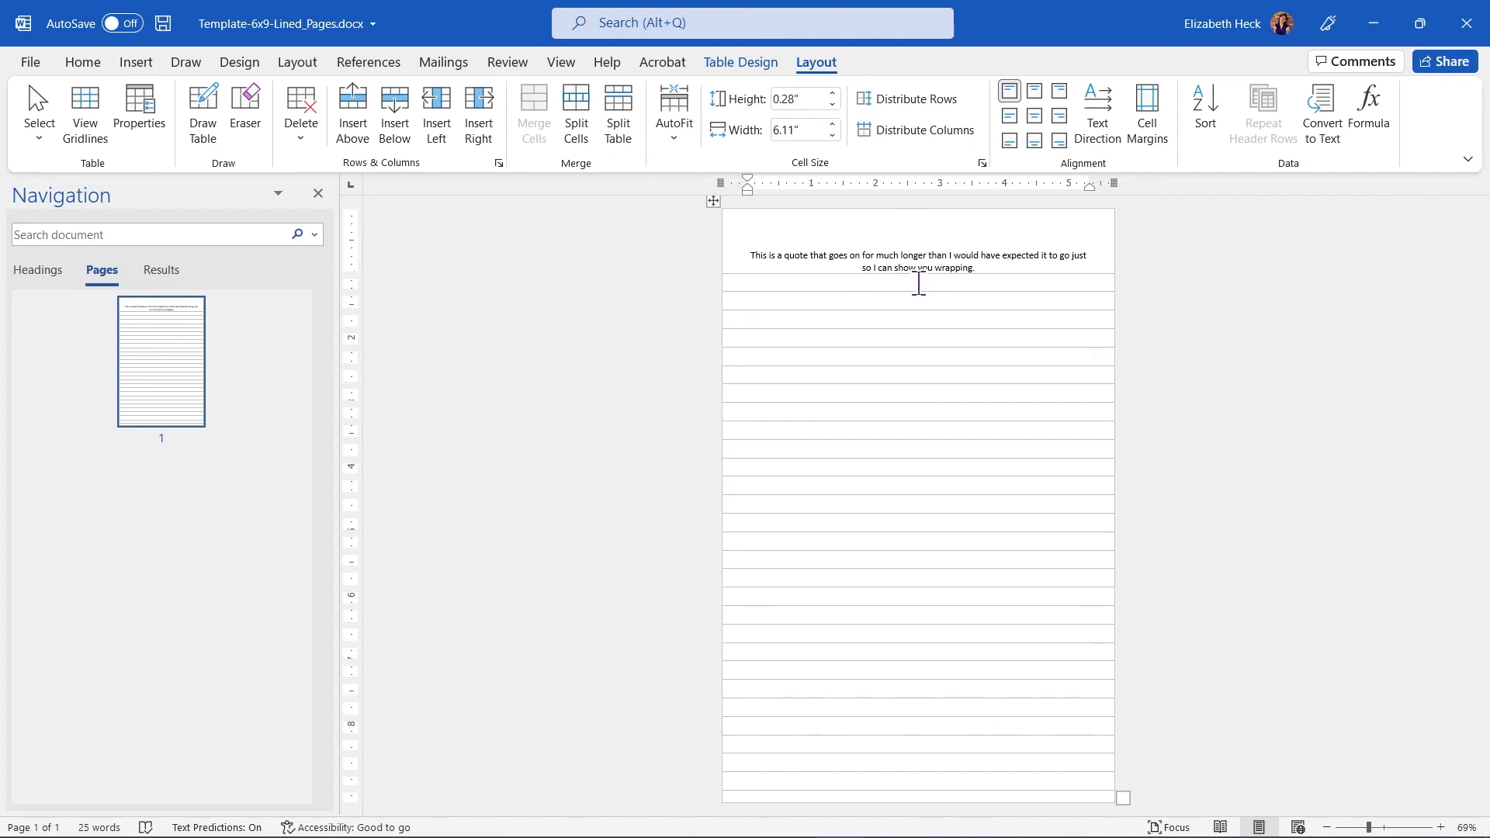
left_click(983, 267)
left_click(1035, 118)
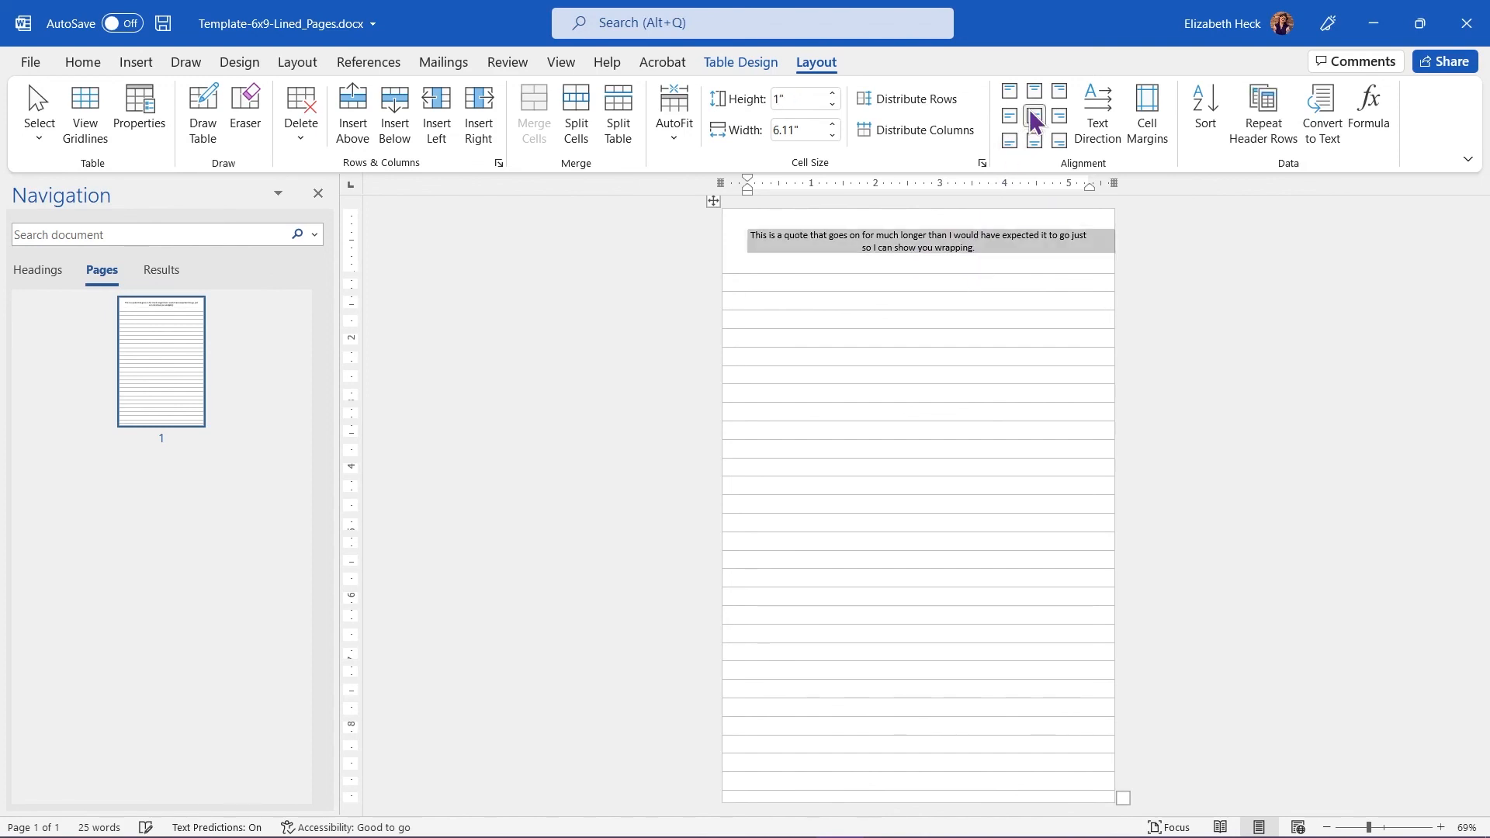